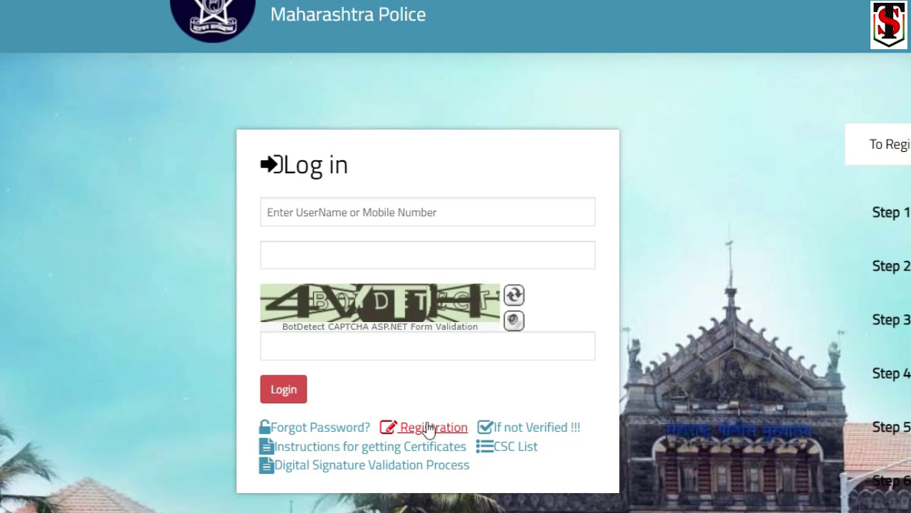
Open the new-applicant registration form for applying for NOC
{"action": "left_click", "coordinate": [428, 427]}
{"action": "scroll", "coordinate": [477, 378], "scroll_direction": "down", "scroll_amount": 1}
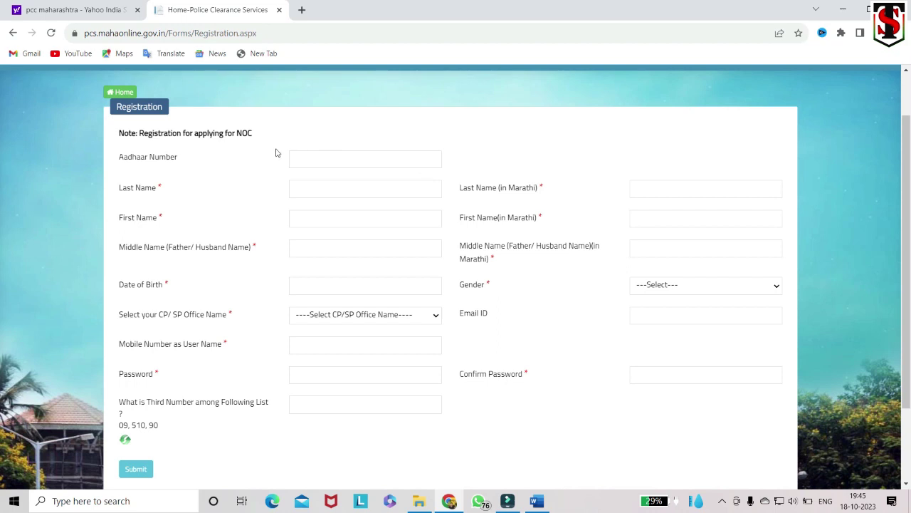
{"action": "scroll", "coordinate": [348, 169], "scroll_direction": "down", "scroll_amount": 1}
{"action": "scroll", "coordinate": [345, 167], "scroll_direction": "up", "scroll_amount": 1}
{"action": "left_click_drag", "start_coordinate": [166, 157], "coordinate": [112, 162]}
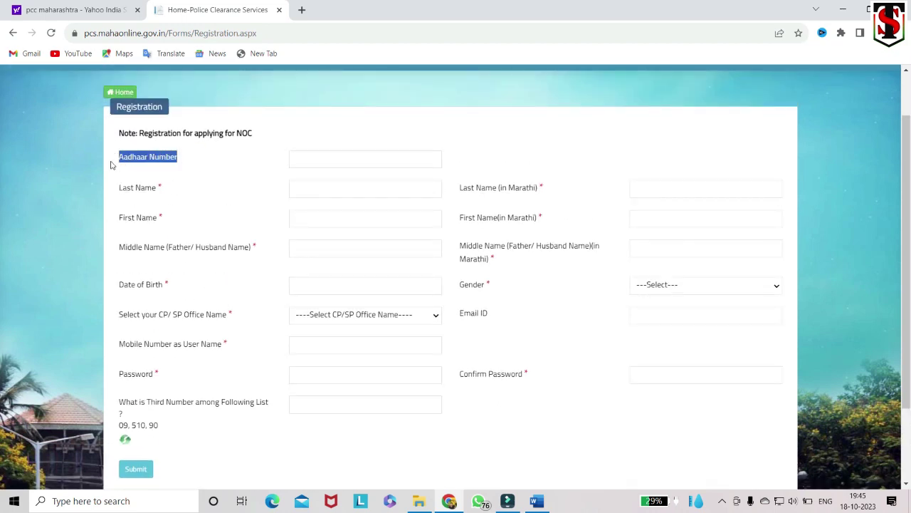
Go through the empty Aadhaar Number, Last Name, First Name and Middle Name fields
{"action": "left_click", "coordinate": [228, 174]}
{"action": "left_click", "coordinate": [304, 161]}
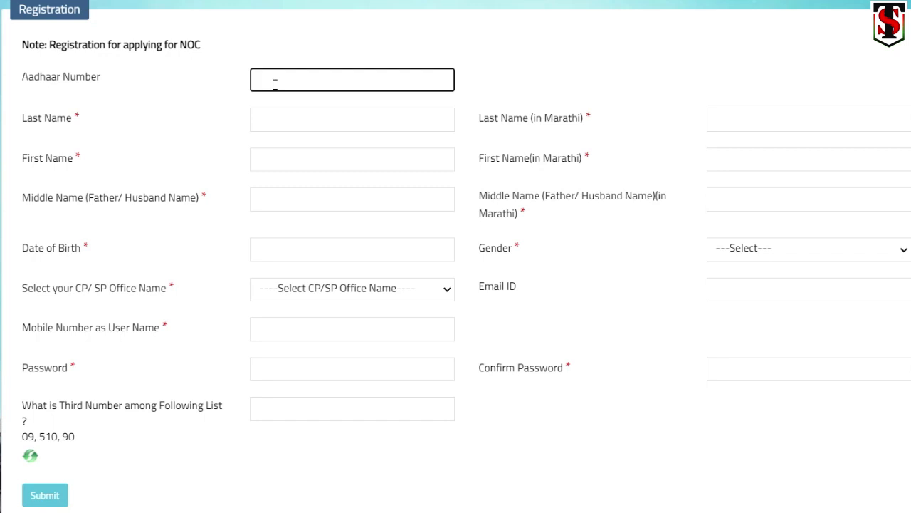
{"action": "left_click", "coordinate": [189, 80]}
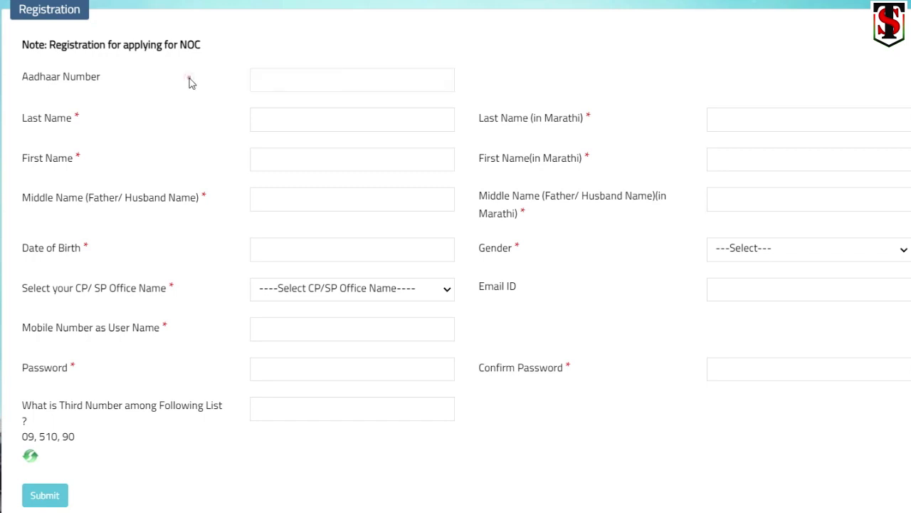
{"action": "left_click", "coordinate": [272, 113]}
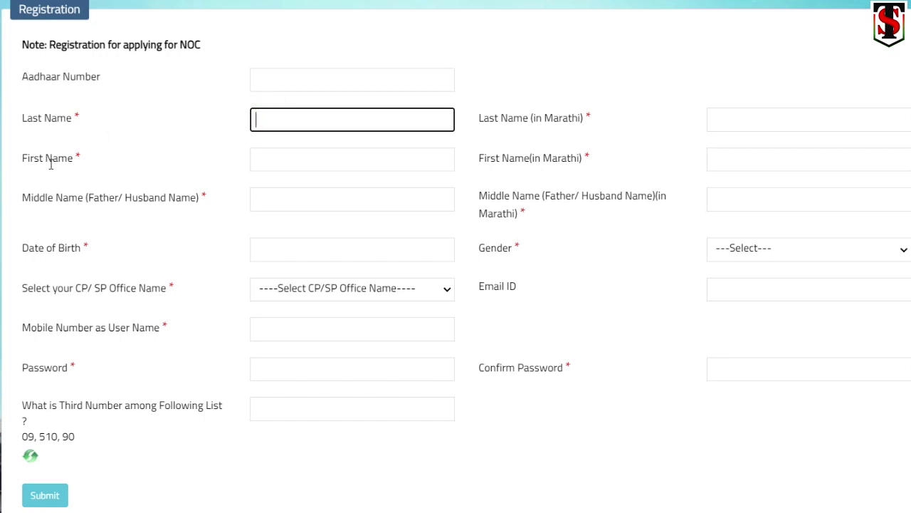
{"action": "left_click", "coordinate": [281, 163]}
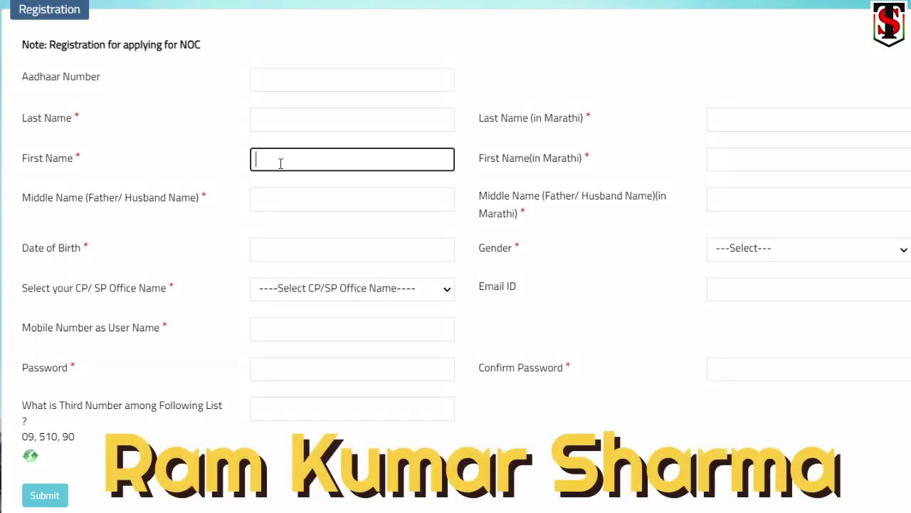
{"action": "left_click", "coordinate": [294, 126]}
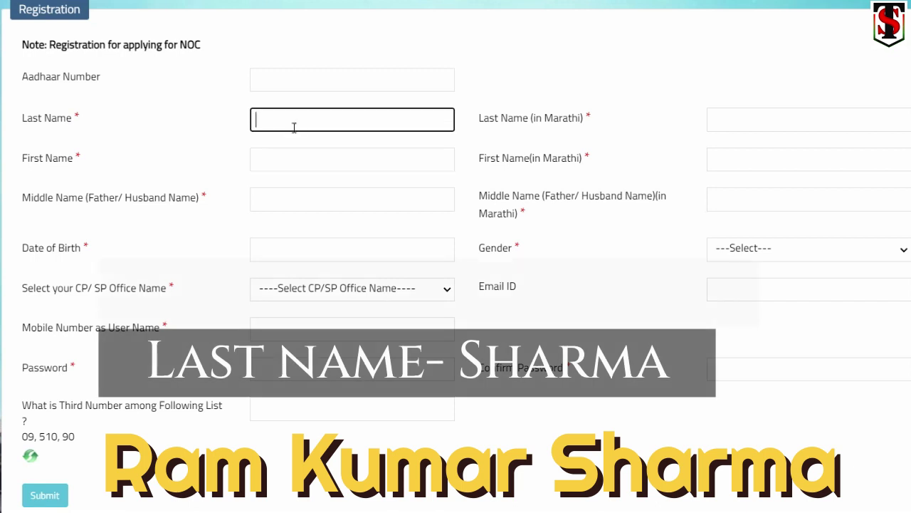
{"action": "left_click", "coordinate": [287, 163]}
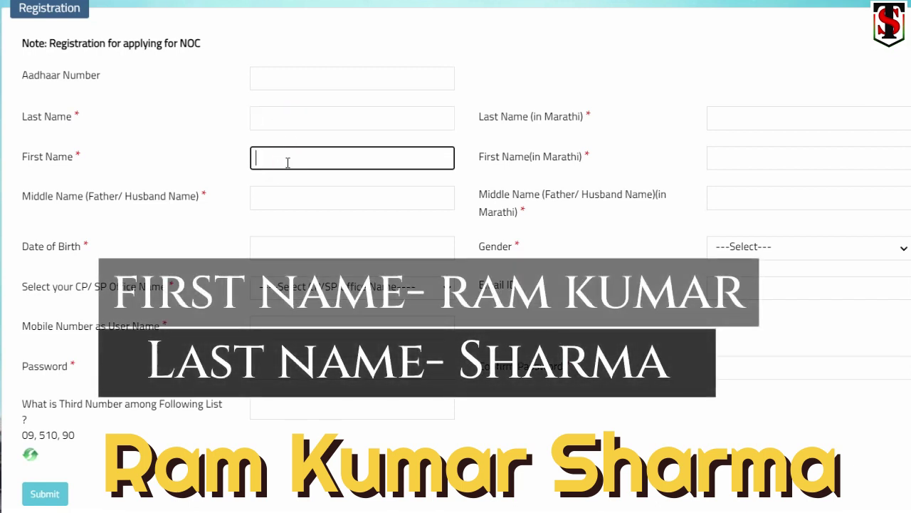
{"action": "left_click", "coordinate": [284, 124]}
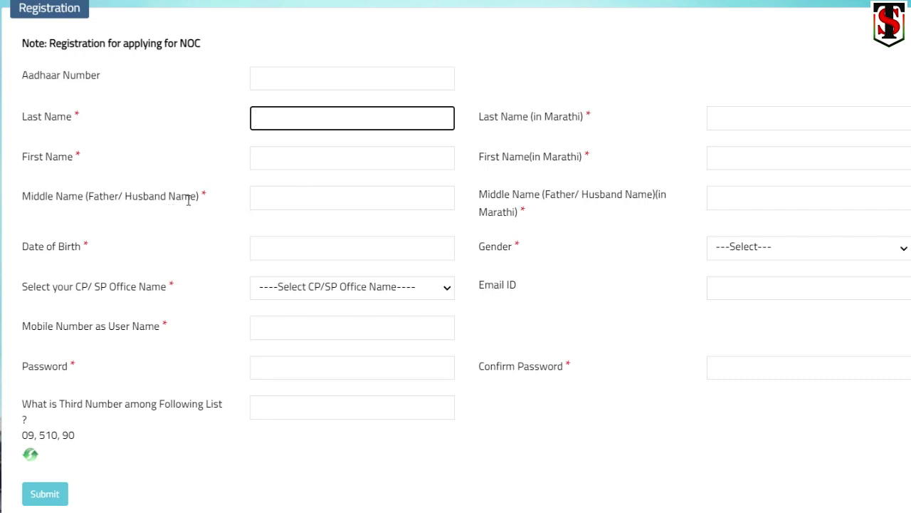
{"action": "left_click", "coordinate": [266, 200]}
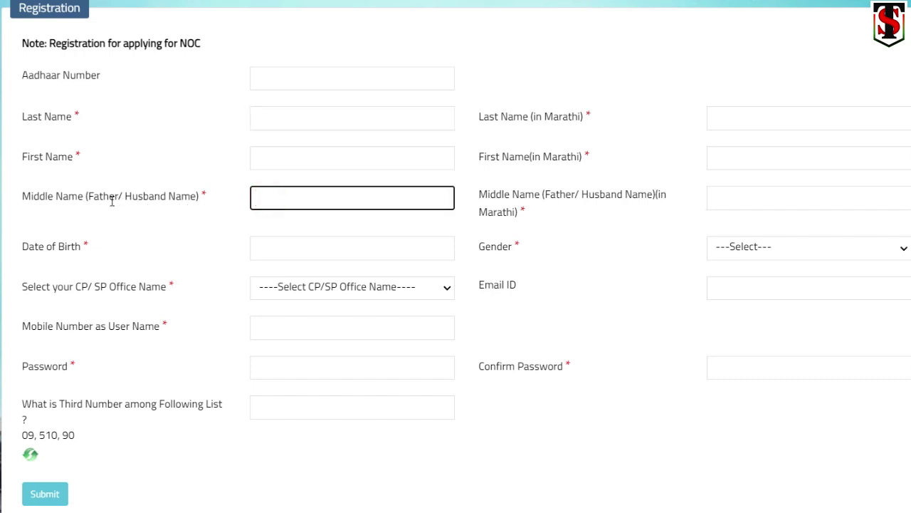
{"action": "scroll", "coordinate": [230, 253], "scroll_direction": "down", "scroll_amount": 1}
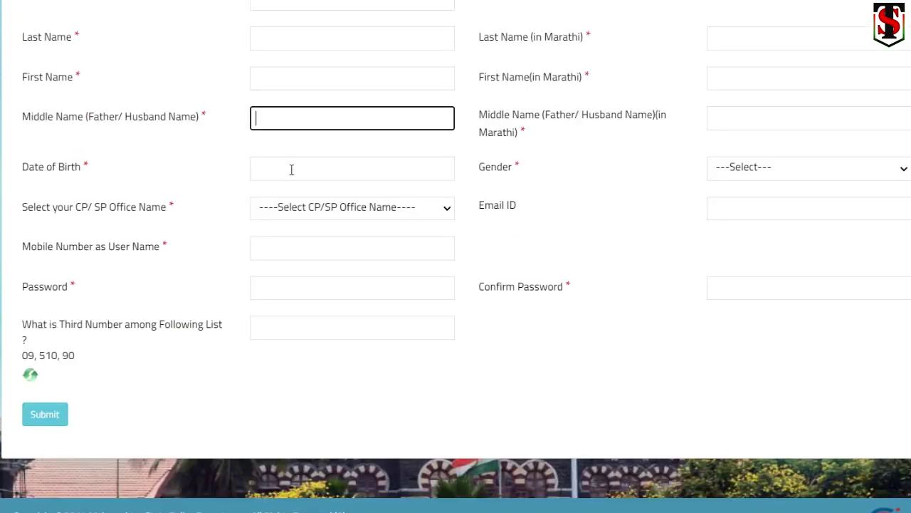
{"action": "left_click", "coordinate": [303, 214]}
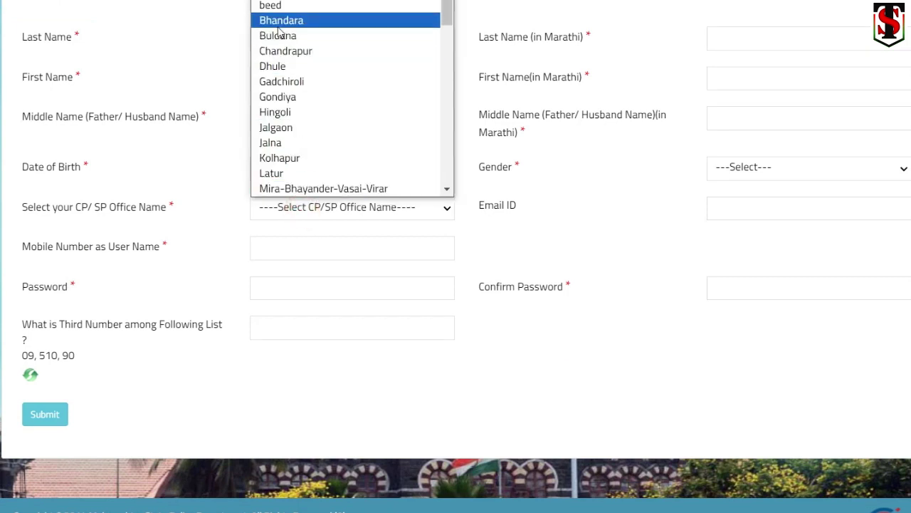
{"action": "left_click", "coordinate": [570, 217]}
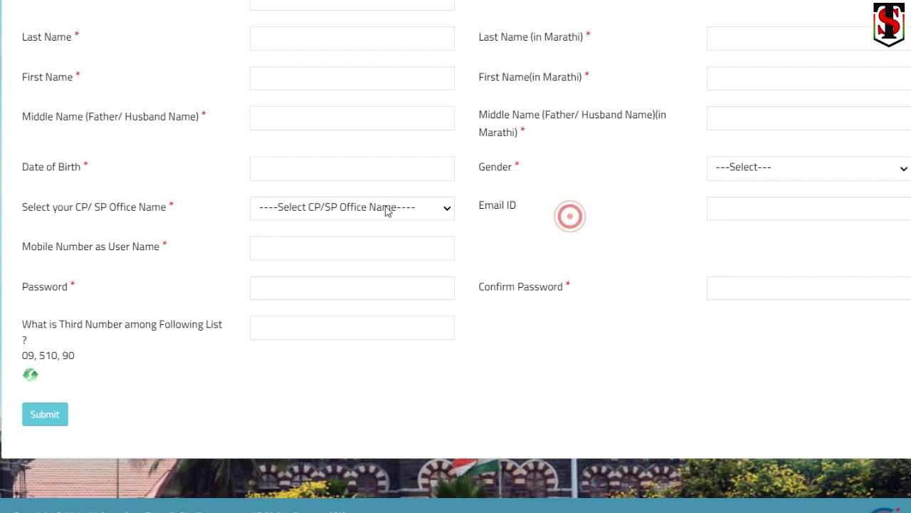
{"action": "left_click", "coordinate": [283, 250]}
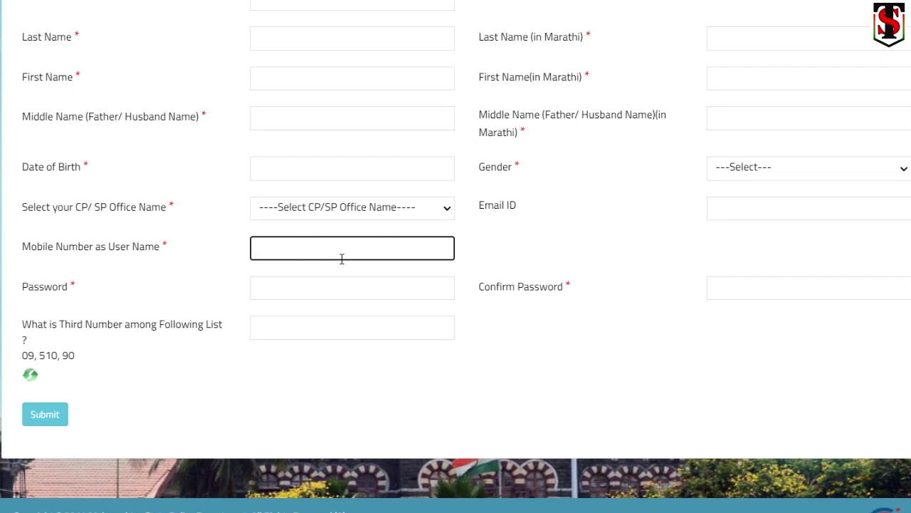
{"action": "left_click", "coordinate": [536, 247]}
{"action": "scroll", "coordinate": [82, 308], "scroll_direction": "down", "scroll_amount": 1}
{"action": "left_click", "coordinate": [264, 236]}
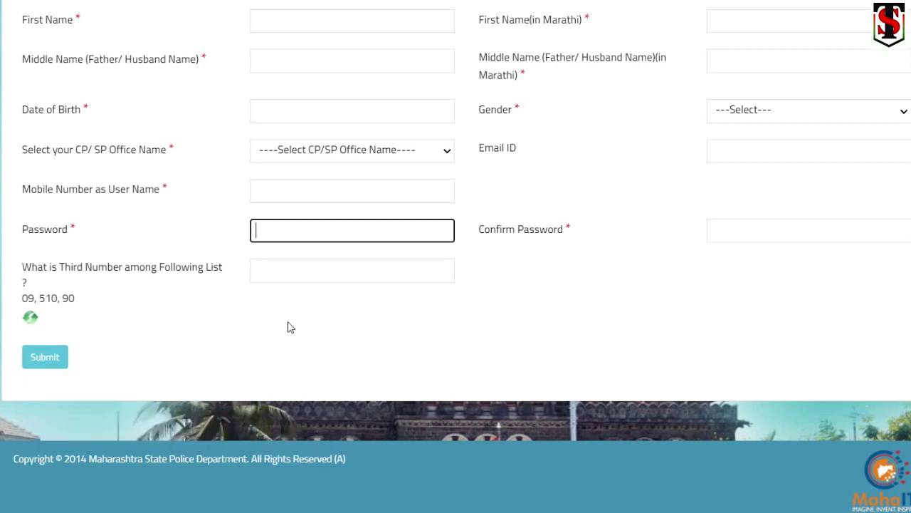
{"action": "left_click", "coordinate": [778, 231]}
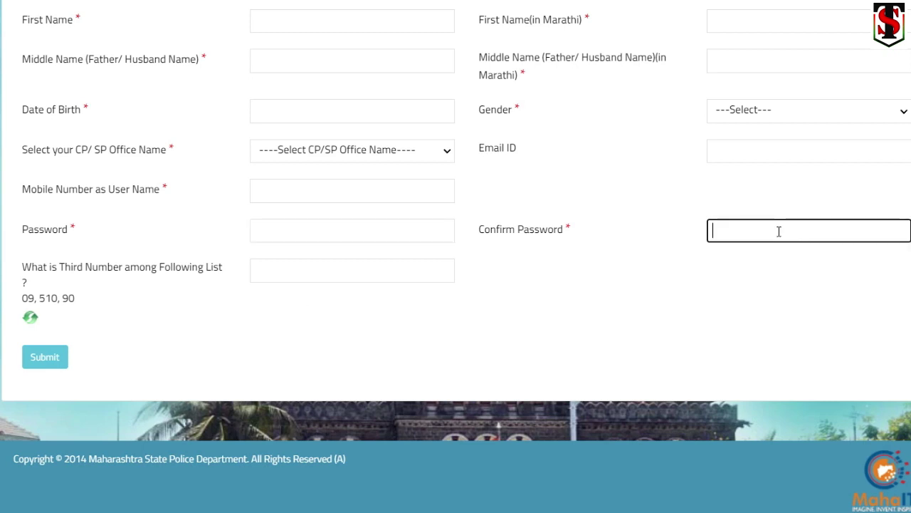
{"action": "scroll", "coordinate": [882, 281], "scroll_direction": "up", "scroll_amount": 2}
{"action": "left_click", "coordinate": [885, 272]}
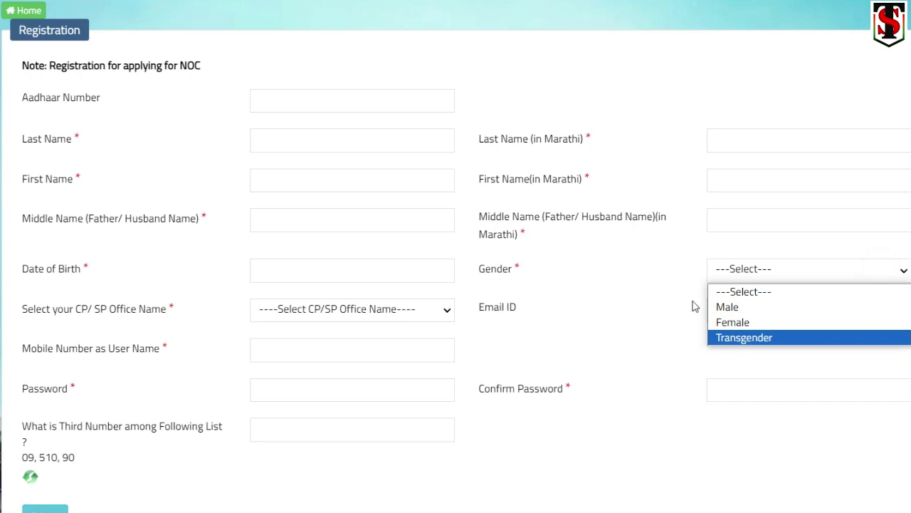
{"action": "left_click", "coordinate": [606, 357]}
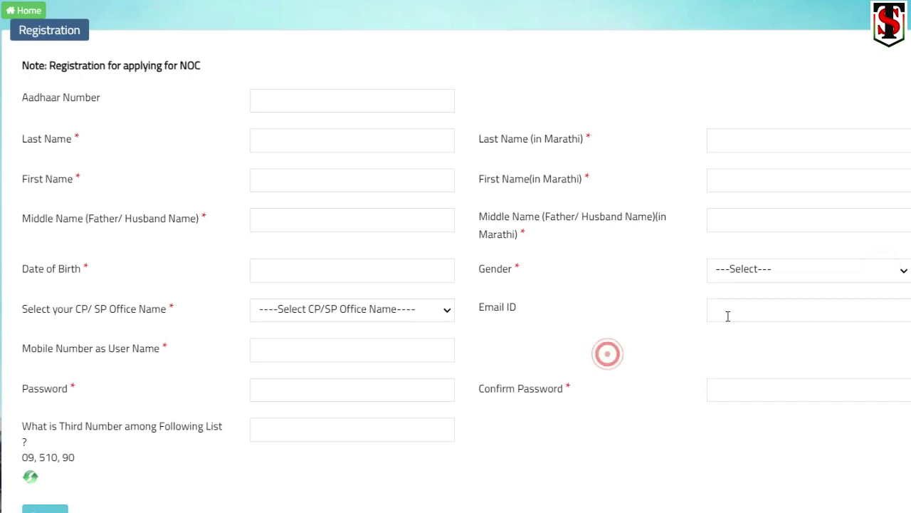
{"action": "scroll", "coordinate": [719, 315], "scroll_direction": "down", "scroll_amount": 2}
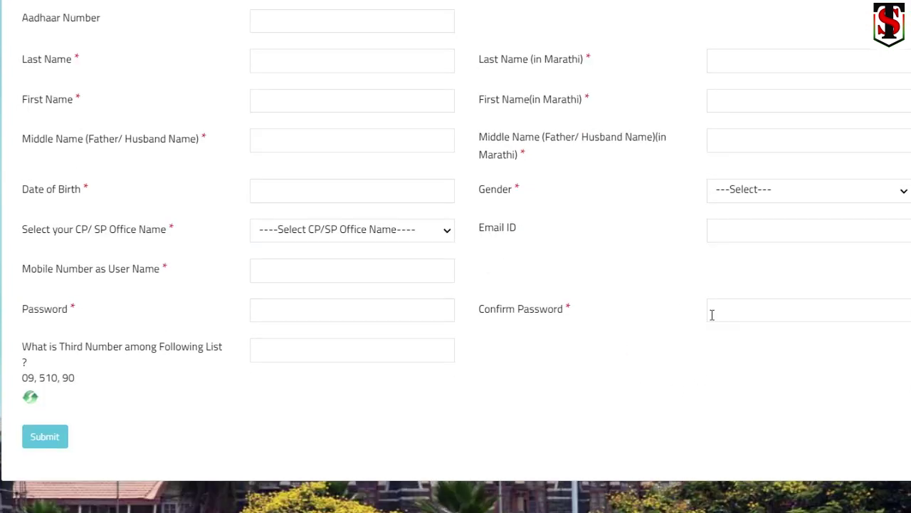
{"action": "left_click_drag", "start_coordinate": [56, 302], "coordinate": [117, 310]}
{"action": "left_click", "coordinate": [186, 321]}
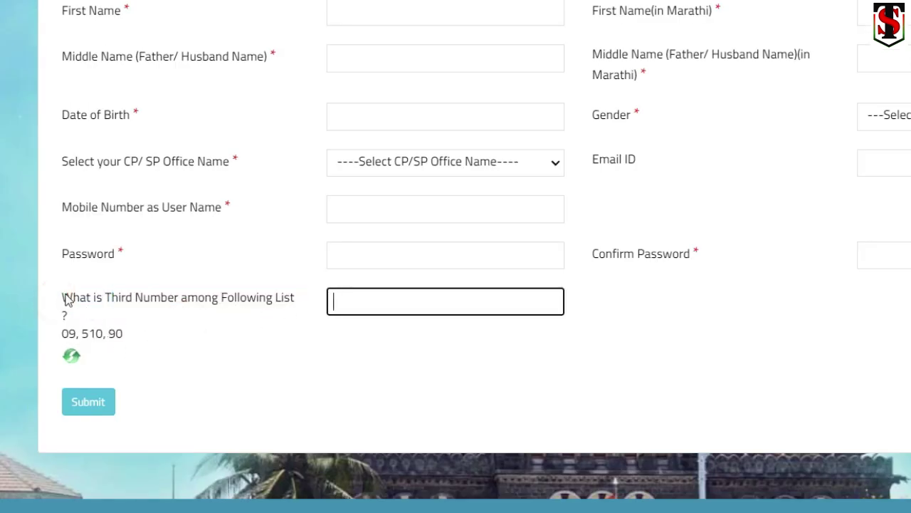
{"action": "left_click", "coordinate": [132, 331]}
{"action": "double_click", "coordinate": [116, 332]}
{"action": "left_click", "coordinate": [139, 350]}
{"action": "left_click", "coordinate": [362, 297]}
{"action": "scroll", "coordinate": [206, 387], "scroll_direction": "up", "scroll_amount": 3}
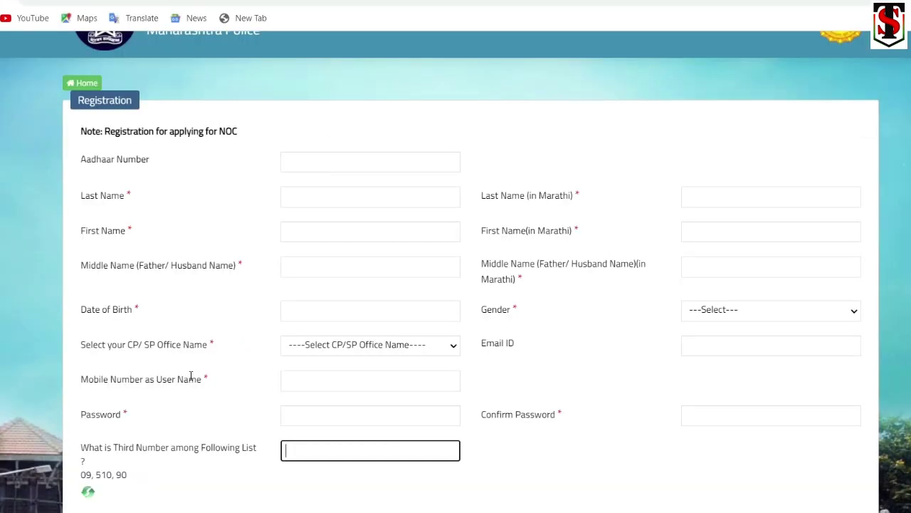
{"action": "scroll", "coordinate": [244, 257], "scroll_direction": "up", "scroll_amount": 1}
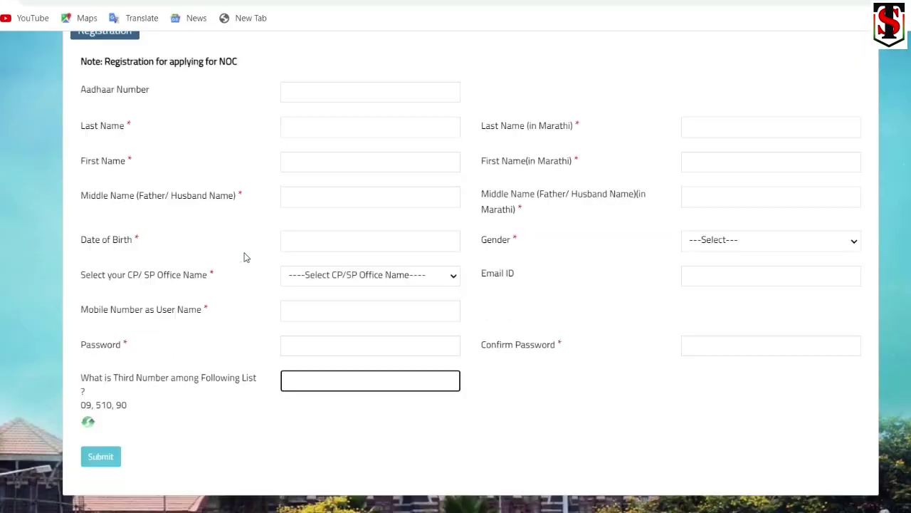
Log in from the Home page with username, password and captcha
{"action": "left_click", "coordinate": [81, 135]}
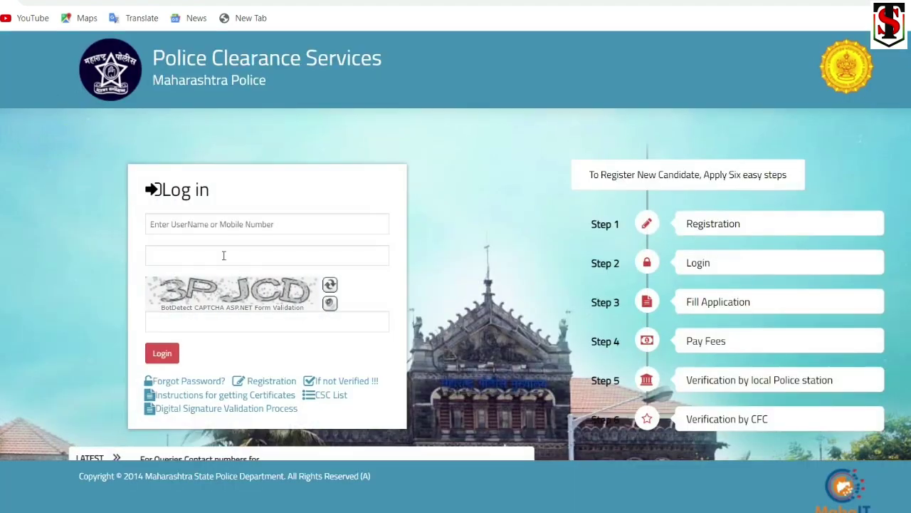
{"action": "left_click", "coordinate": [227, 222]}
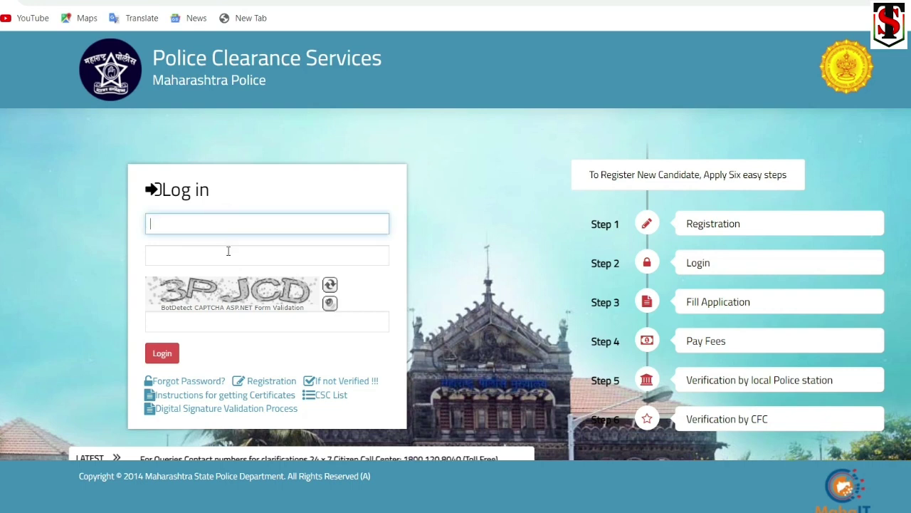
{"action": "left_click", "coordinate": [227, 251]}
{"action": "left_click", "coordinate": [224, 313]}
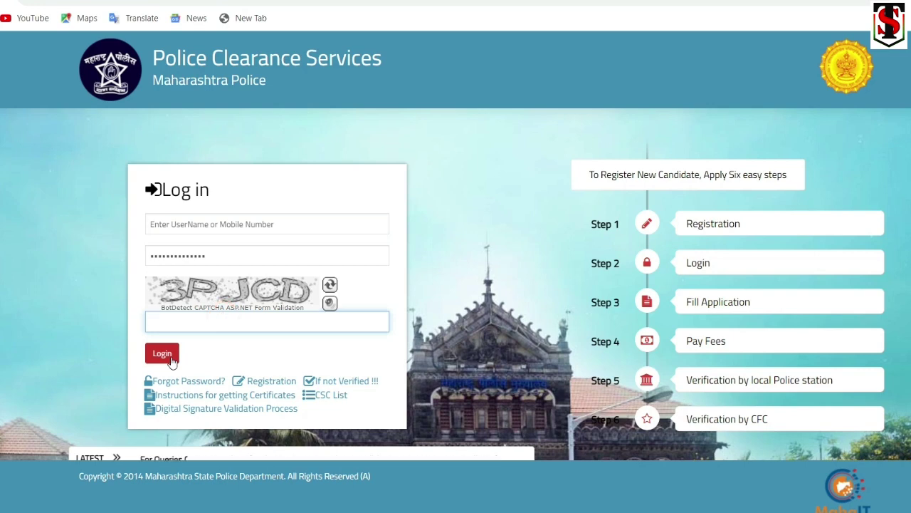
{"action": "left_click", "coordinate": [218, 359]}
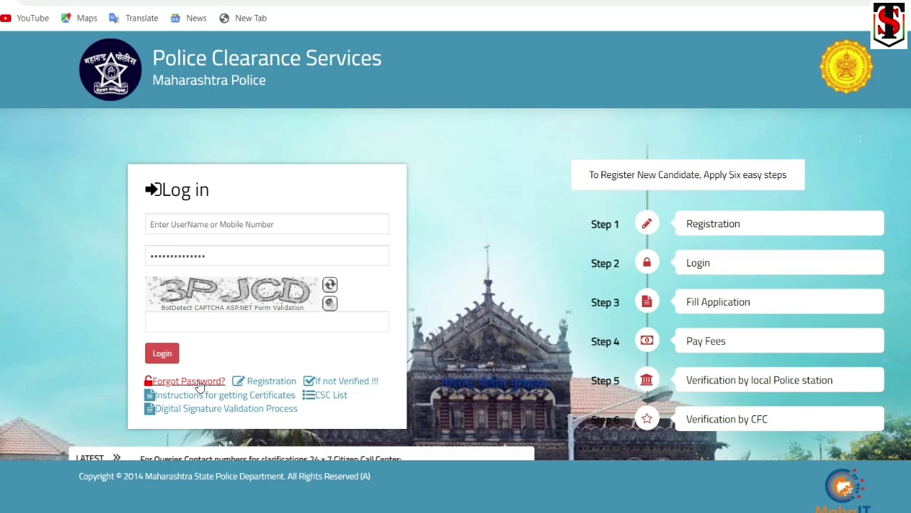
{"action": "left_click", "coordinate": [287, 220]}
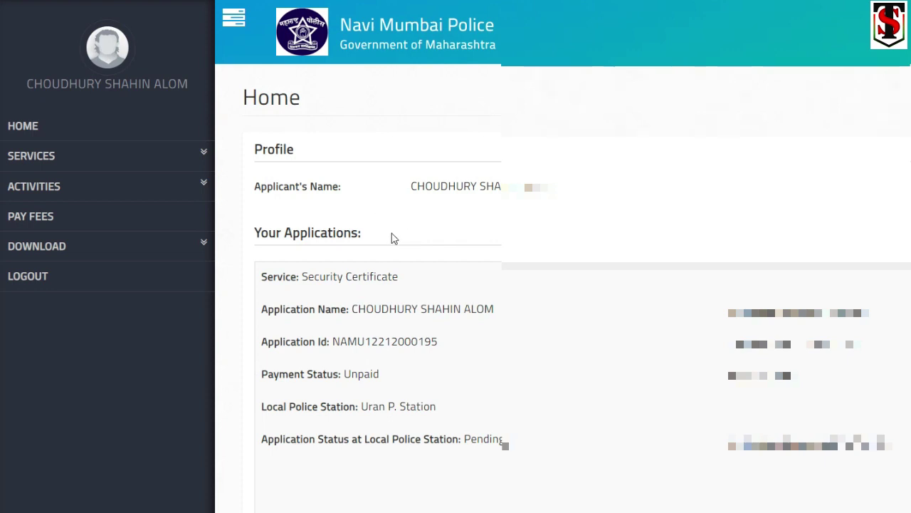
Expand SERVICES in the sidebar to list Character Certificate and the other certificate services
{"action": "scroll", "coordinate": [393, 238], "scroll_direction": "down", "scroll_amount": 7}
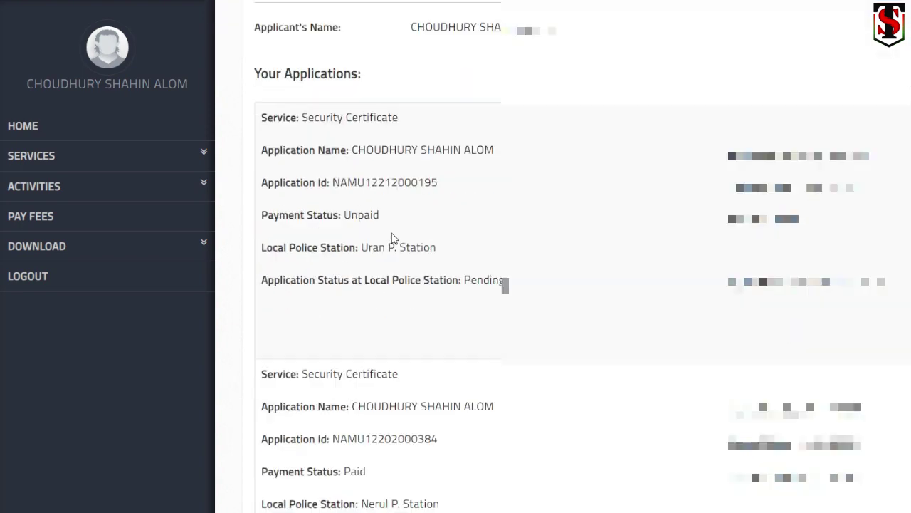
{"action": "scroll", "coordinate": [393, 237], "scroll_direction": "up", "scroll_amount": 7}
{"action": "scroll", "coordinate": [393, 238], "scroll_direction": "down", "scroll_amount": 10}
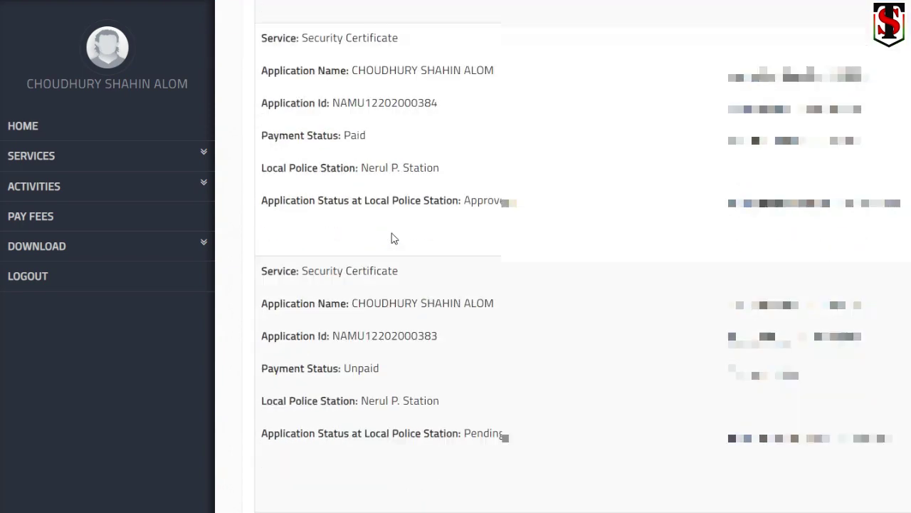
{"action": "scroll", "coordinate": [393, 238], "scroll_direction": "up", "scroll_amount": 6}
{"action": "scroll", "coordinate": [393, 237], "scroll_direction": "up", "scroll_amount": 5}
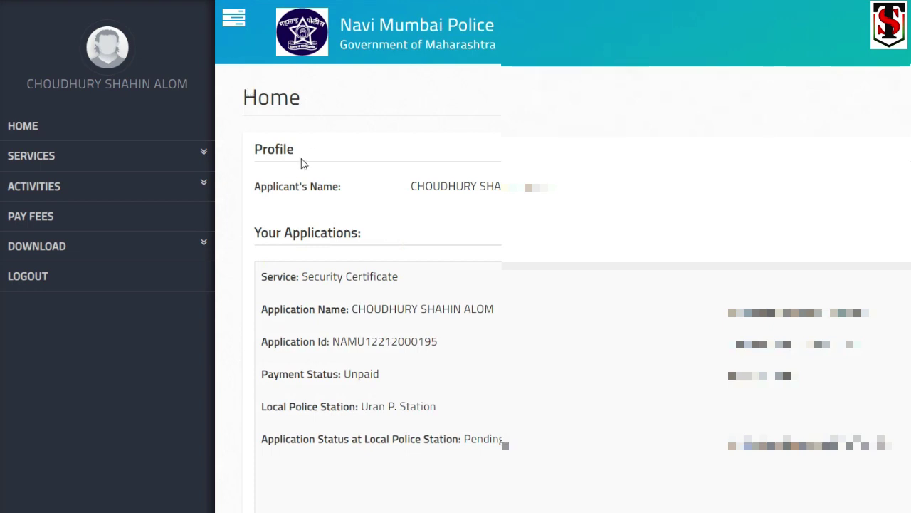
{"action": "left_click", "coordinate": [193, 161]}
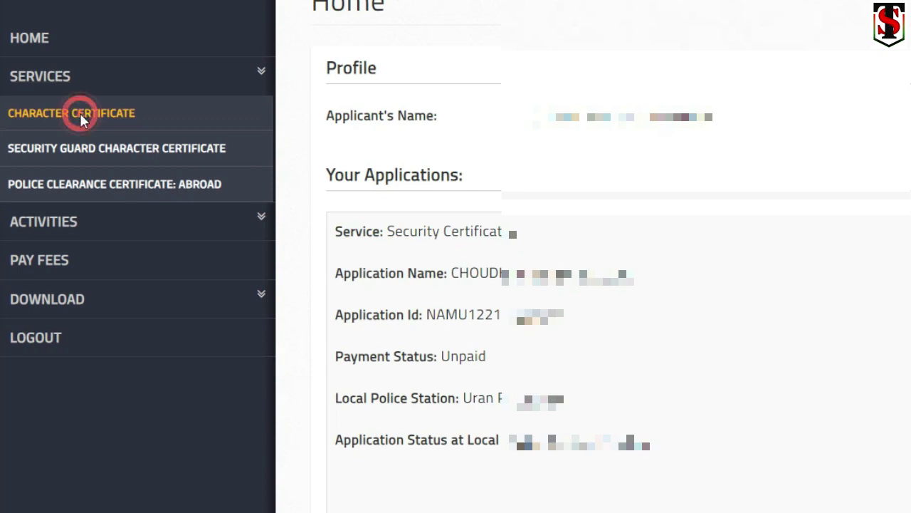
Start a Character Certificate application and review the age proof options in its Instructions
{"action": "left_click", "coordinate": [80, 112]}
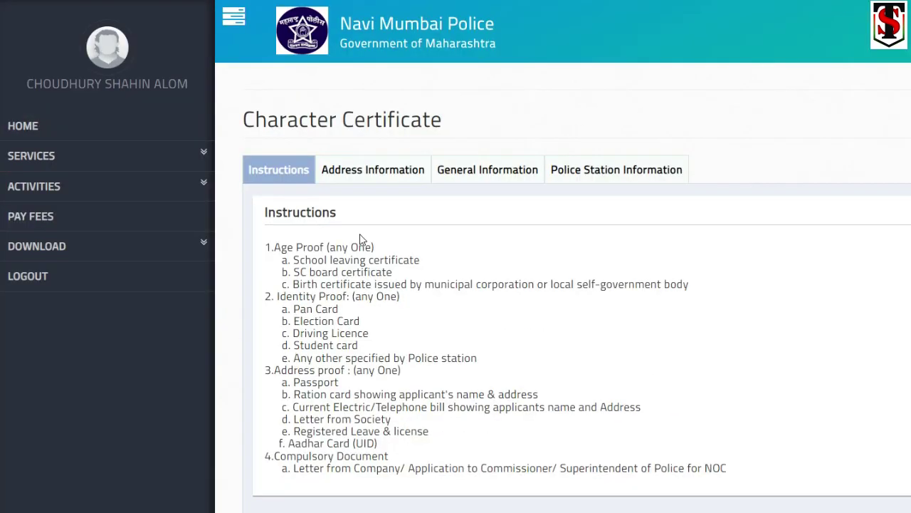
{"action": "scroll", "coordinate": [360, 240], "scroll_direction": "down", "scroll_amount": 2}
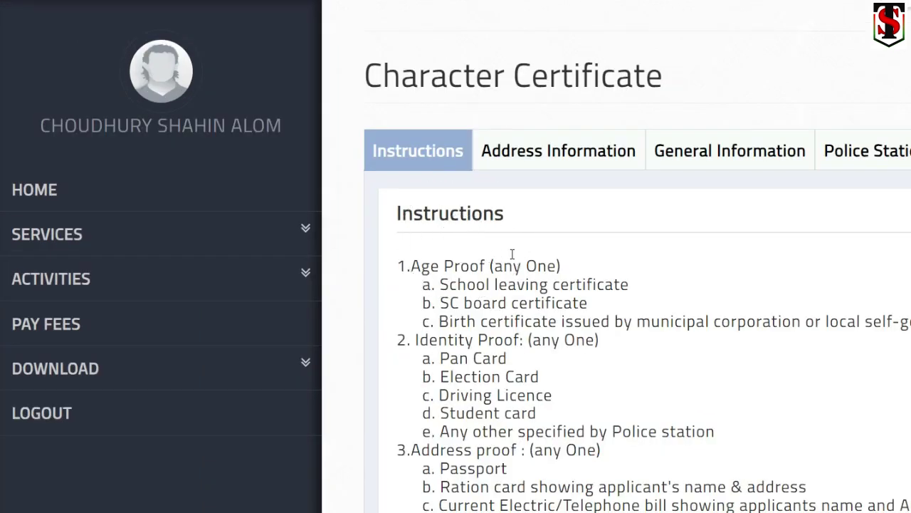
{"action": "scroll", "coordinate": [342, 171], "scroll_direction": "down", "scroll_amount": 2}
{"action": "scroll", "coordinate": [512, 254], "scroll_direction": "up", "scroll_amount": 2}
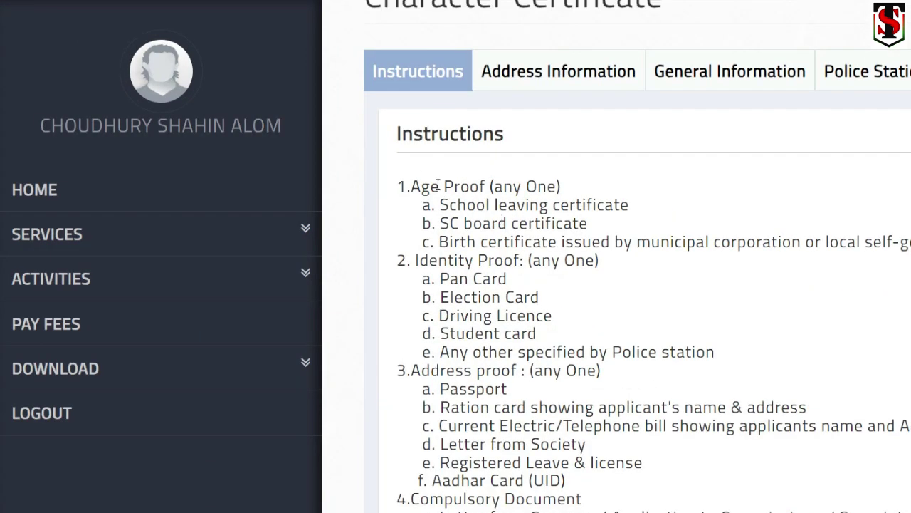
{"action": "mouse_move", "coordinate": [631, 206]}
{"action": "left_mouse_down"}
{"action": "mouse_move", "coordinate": [443, 186]}
{"action": "mouse_move", "coordinate": [629, 214]}
{"action": "left_mouse_up"}
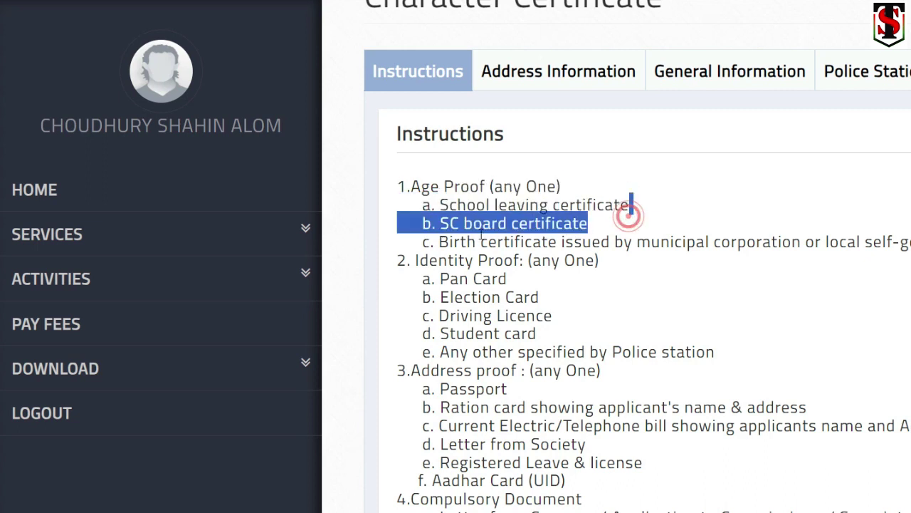
{"action": "left_click", "coordinate": [597, 215]}
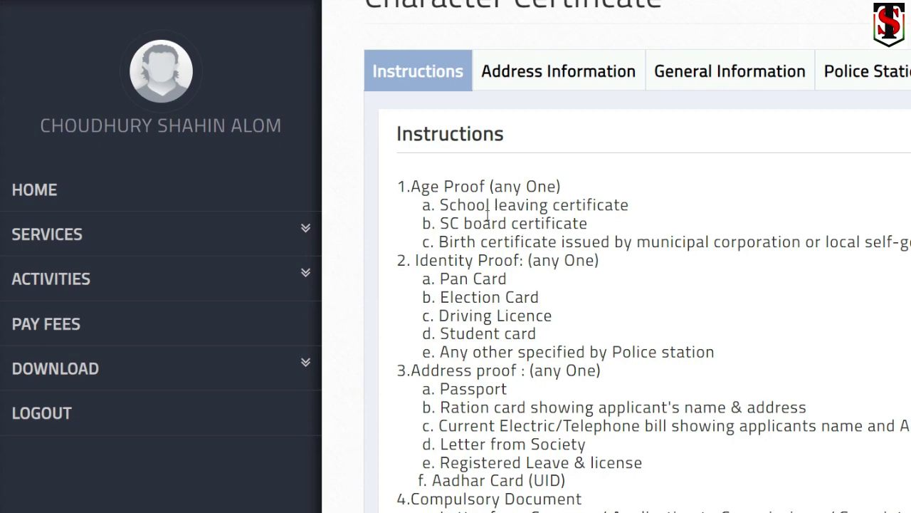
Review the address proof, compulsory letter and NOC requirements, then continue to General Information
{"action": "scroll", "coordinate": [486, 213], "scroll_direction": "down", "scroll_amount": 1}
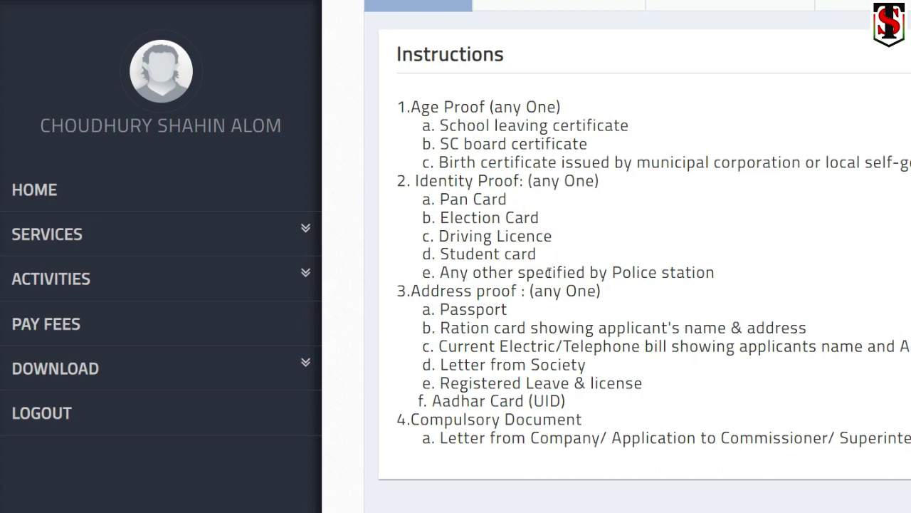
{"action": "scroll", "coordinate": [530, 235], "scroll_direction": "down", "scroll_amount": 2}
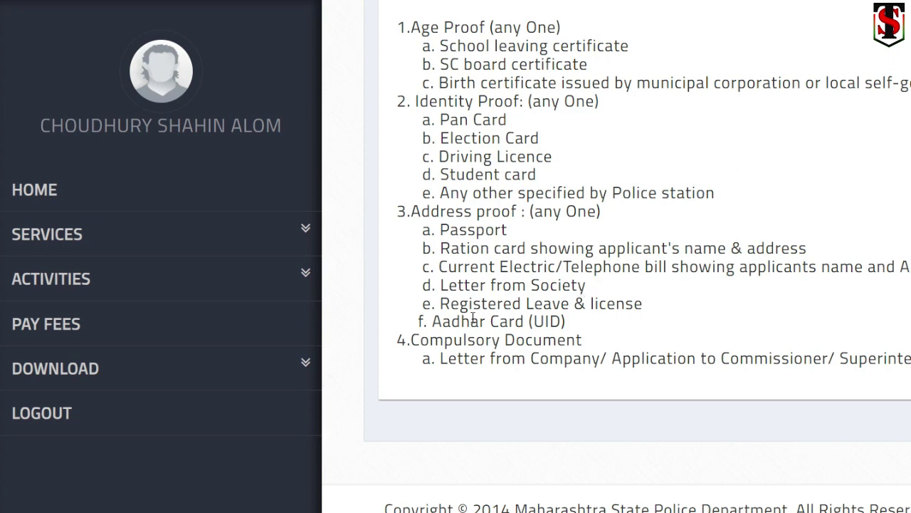
{"action": "left_click_drag", "start_coordinate": [649, 305], "coordinate": [439, 302]}
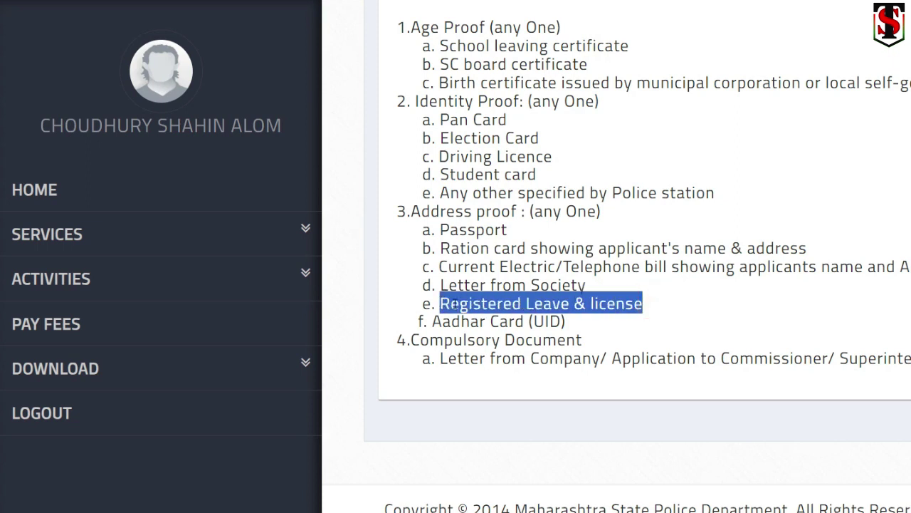
{"action": "left_click", "coordinate": [646, 325]}
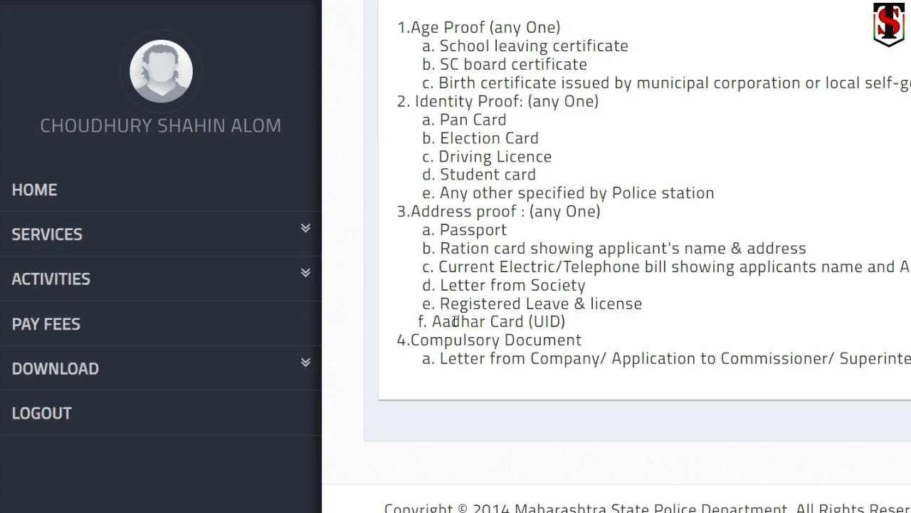
{"action": "scroll", "coordinate": [452, 341], "scroll_direction": "down", "scroll_amount": 1}
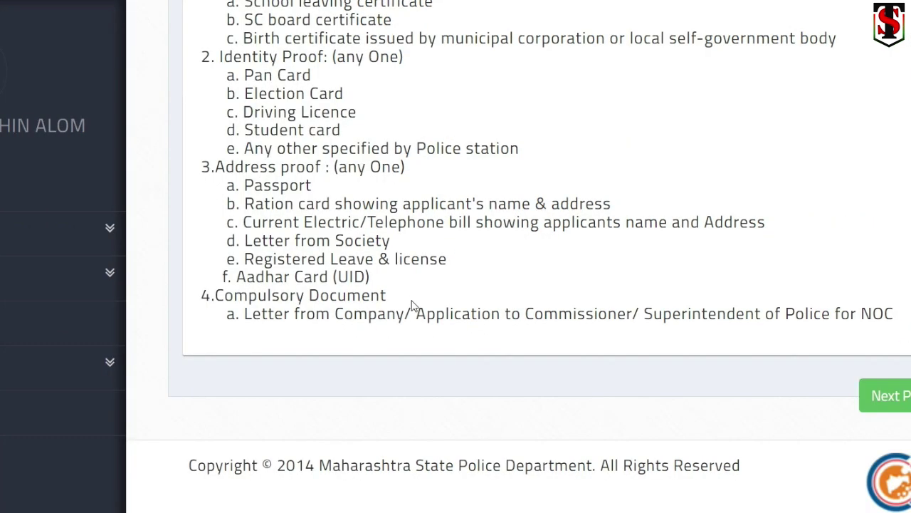
{"action": "left_click_drag", "start_coordinate": [242, 315], "coordinate": [631, 333]}
{"action": "left_click", "coordinate": [419, 323]}
{"action": "left_click", "coordinate": [644, 334]}
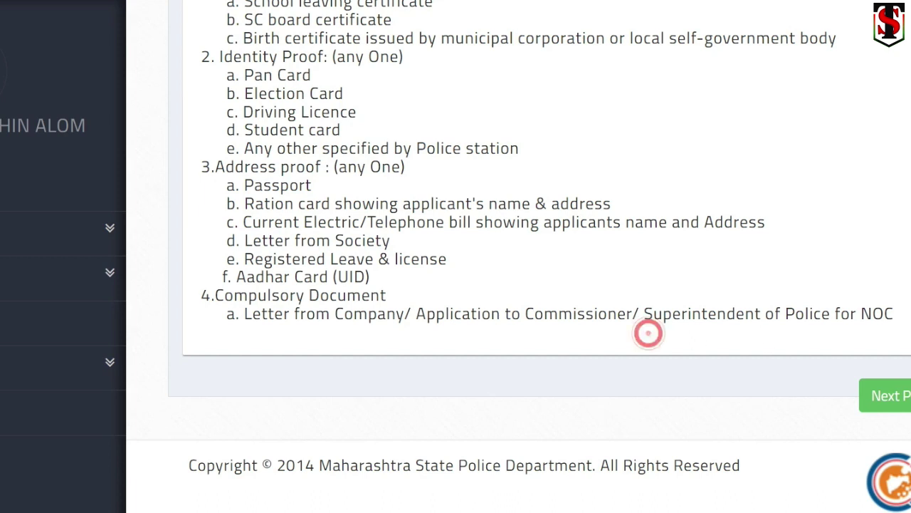
{"action": "left_click_drag", "start_coordinate": [894, 315], "coordinate": [861, 318]}
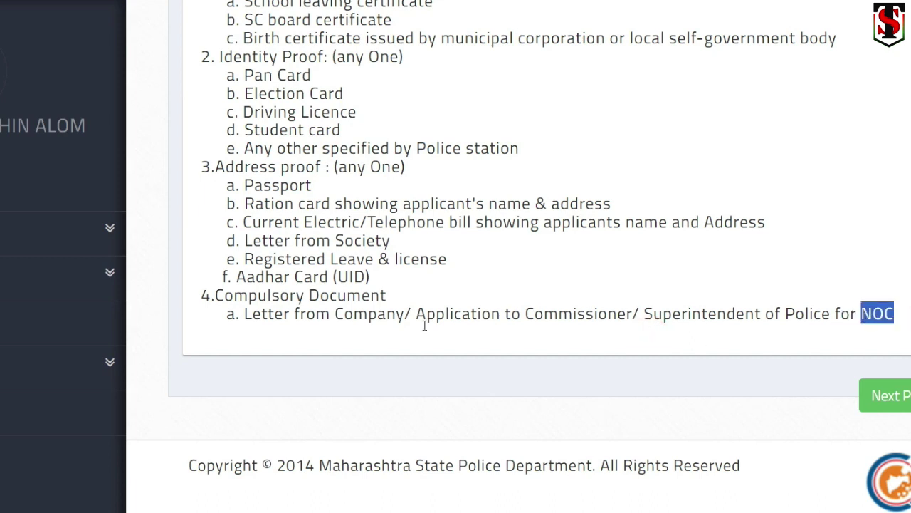
{"action": "left_click", "coordinate": [543, 318]}
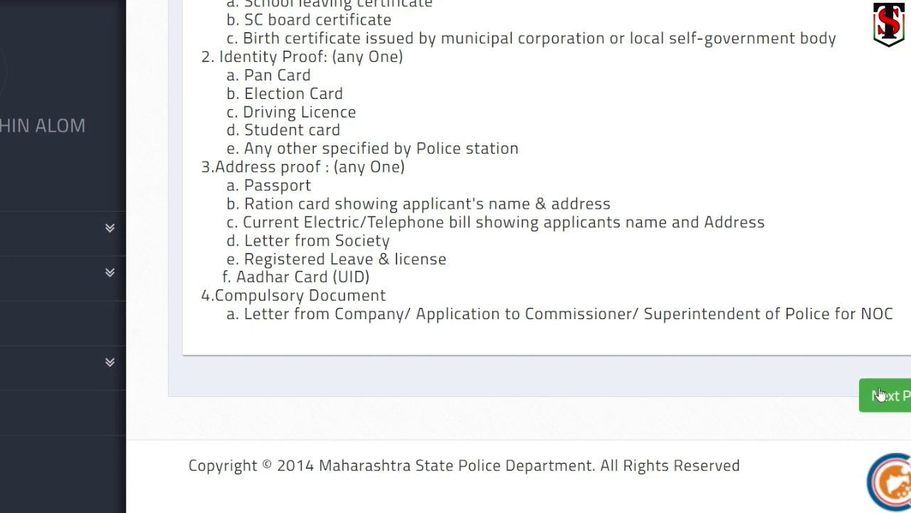
{"action": "scroll", "coordinate": [881, 399], "scroll_direction": "up", "scroll_amount": 3}
{"action": "left_click", "coordinate": [890, 467]}
Enter the applicant's name abbreviation for the certificate
{"action": "scroll", "coordinate": [799, 384], "scroll_direction": "down", "scroll_amount": 1}
{"action": "scroll", "coordinate": [799, 380], "scroll_direction": "up", "scroll_amount": 1}
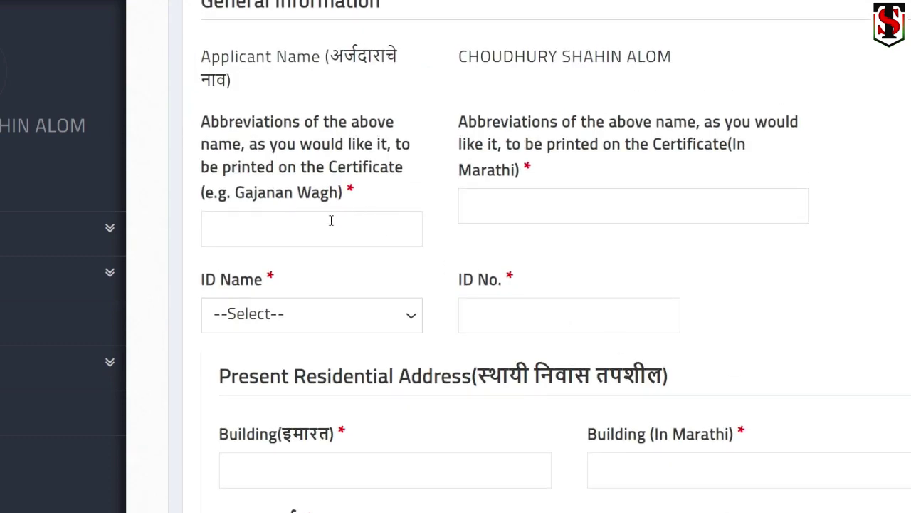
{"action": "left_click", "coordinate": [239, 226]}
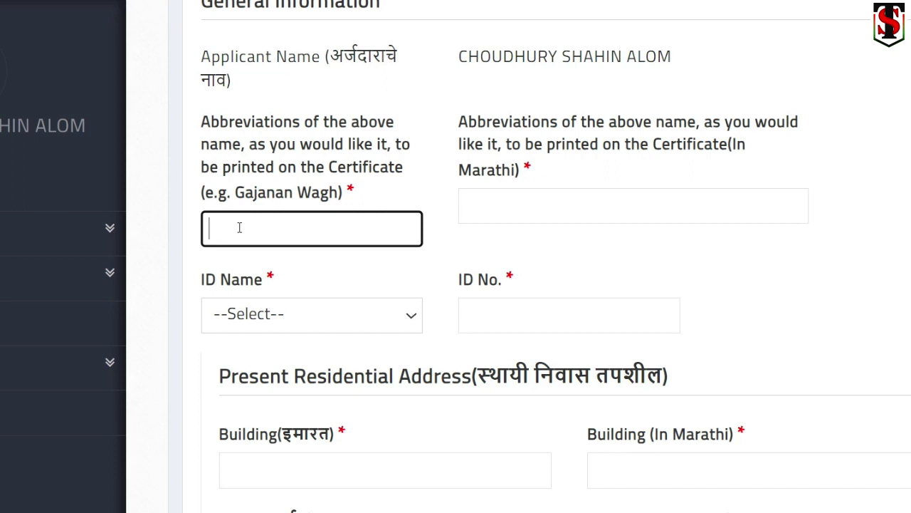
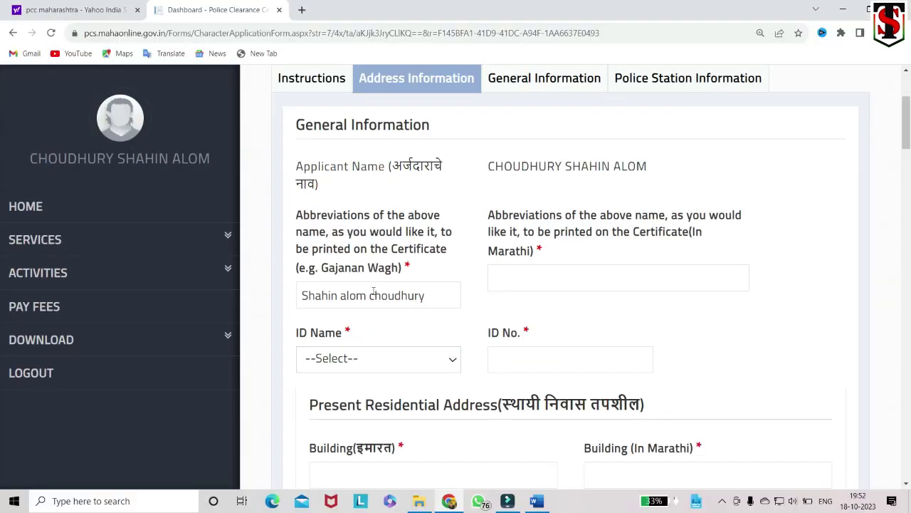
{"action": "scroll", "coordinate": [313, 314], "scroll_direction": "down", "scroll_amount": 2}
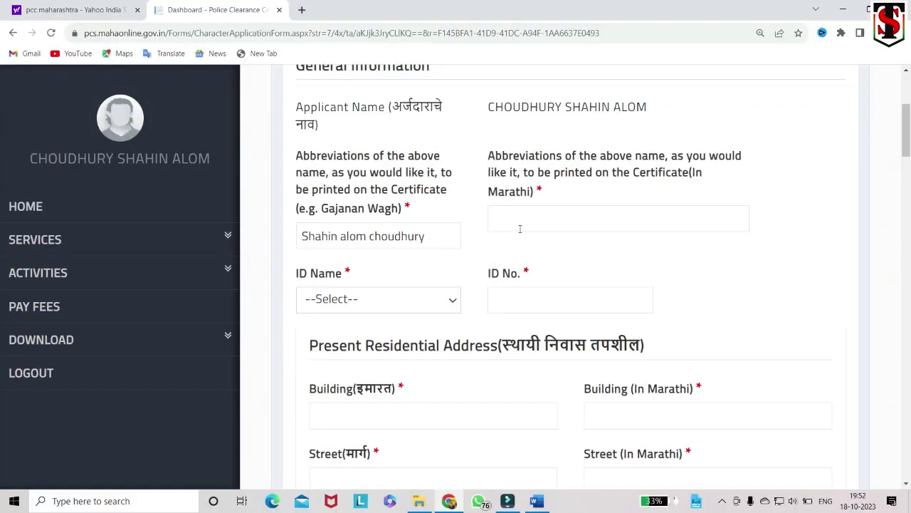
{"action": "key", "text": "ctrl+minus"}
Set ID Name to PAN Card and paste the PAN number into ID No
{"action": "left_click", "coordinate": [302, 235]}
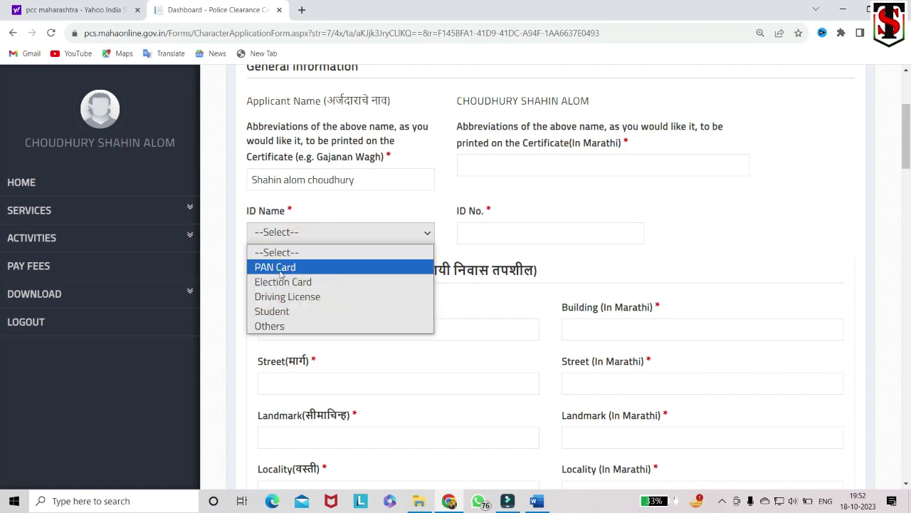
{"action": "left_click", "coordinate": [279, 270]}
{"action": "left_click", "coordinate": [487, 230]}
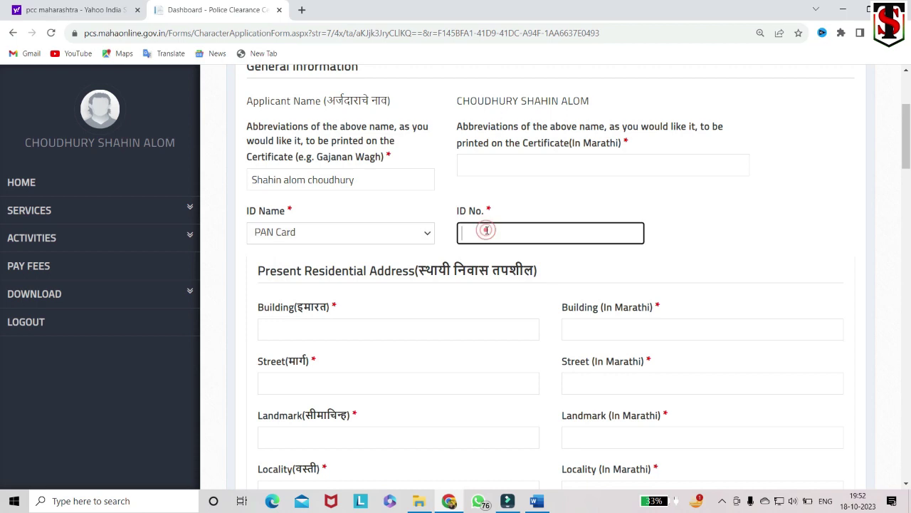
{"action": "key", "text": "ctrl+v"}
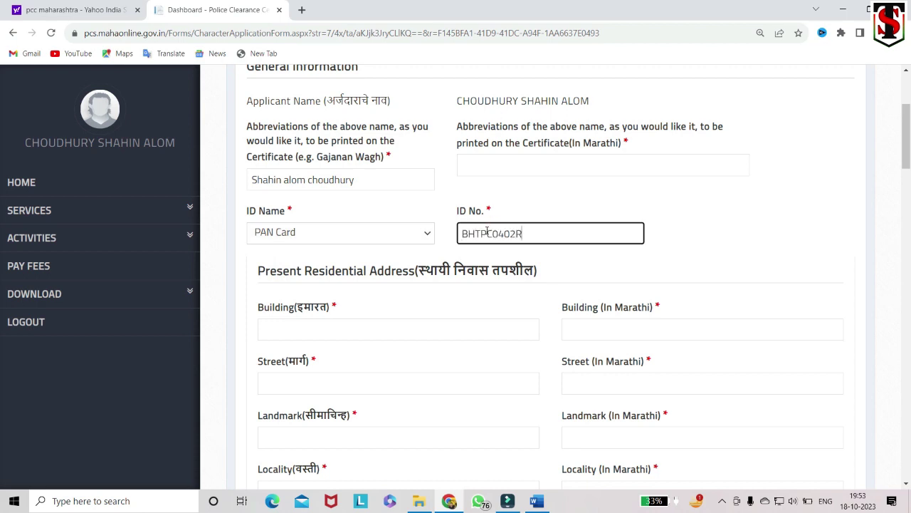
{"action": "scroll", "coordinate": [426, 316], "scroll_direction": "down", "scroll_amount": 2}
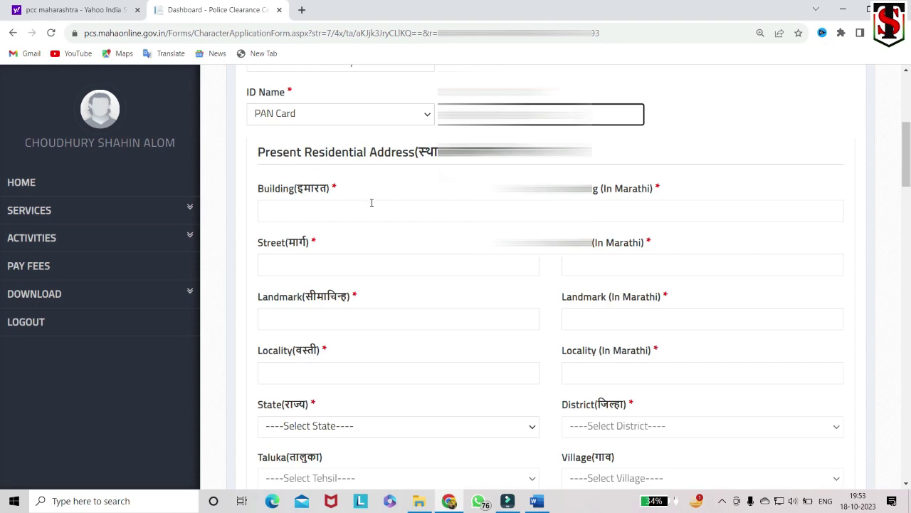
Fill present address Building, Street and Landmark as niwas, nerul, ram mandir with Marathi versions
{"action": "scroll", "coordinate": [364, 212], "scroll_direction": "down", "scroll_amount": 4}
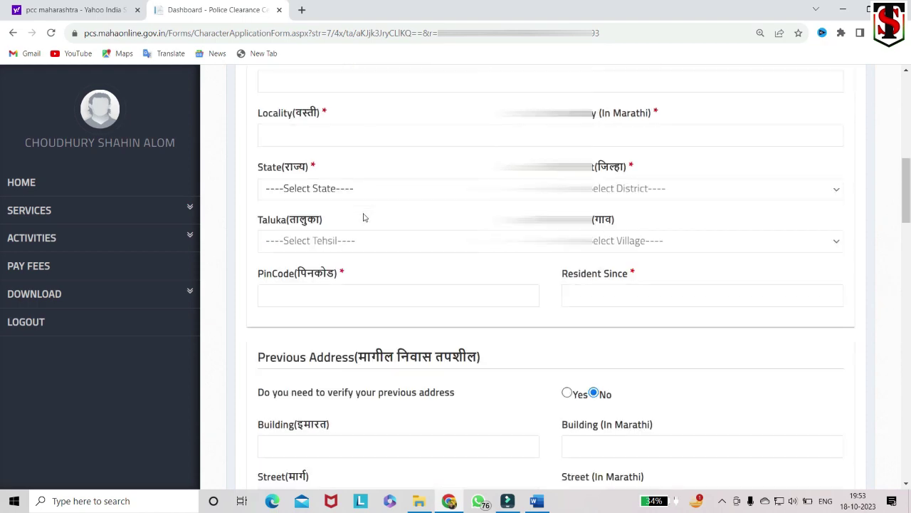
{"action": "scroll", "coordinate": [364, 217], "scroll_direction": "up", "scroll_amount": 4}
{"action": "scroll", "coordinate": [364, 213], "scroll_direction": "down", "scroll_amount": 1}
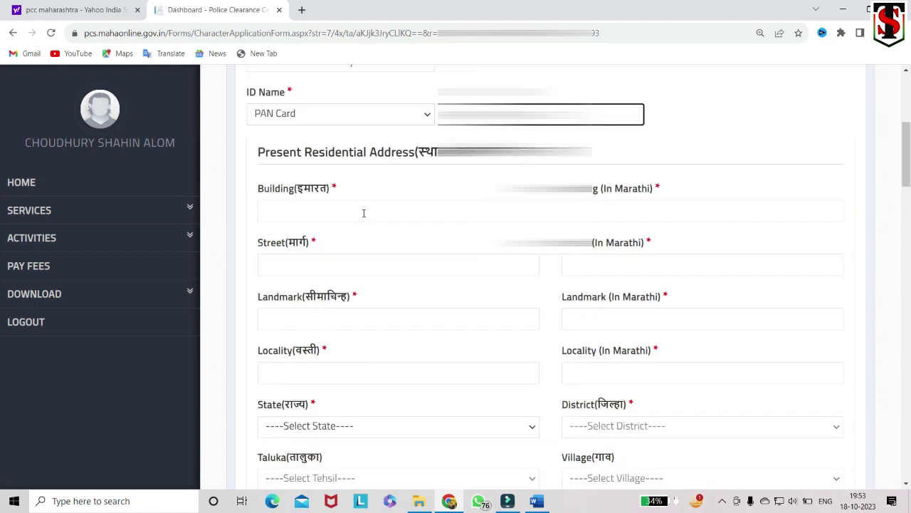
{"action": "scroll", "coordinate": [364, 212], "scroll_direction": "down", "scroll_amount": 3}
{"action": "scroll", "coordinate": [363, 213], "scroll_direction": "up", "scroll_amount": 4}
{"action": "scroll", "coordinate": [364, 213], "scroll_direction": "down", "scroll_amount": 1}
{"action": "scroll", "coordinate": [363, 212], "scroll_direction": "up", "scroll_amount": 1}
{"action": "left_click", "coordinate": [632, 215]}
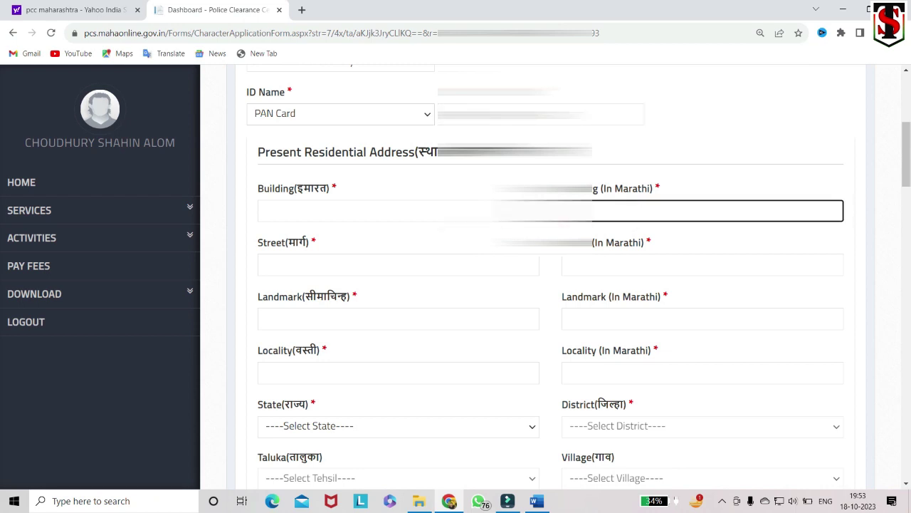
{"action": "scroll", "coordinate": [550, 277], "scroll_direction": "up", "scroll_amount": 4}
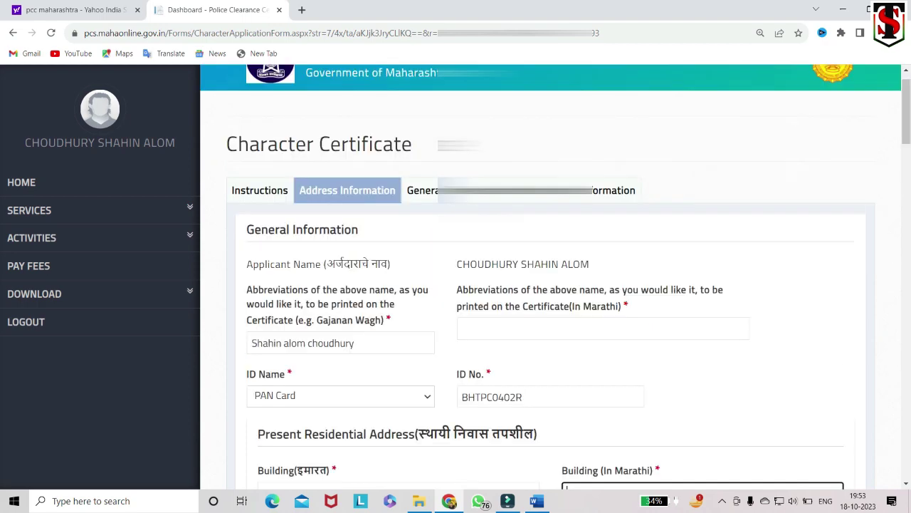
{"action": "scroll", "coordinate": [551, 277], "scroll_direction": "down", "scroll_amount": 2}
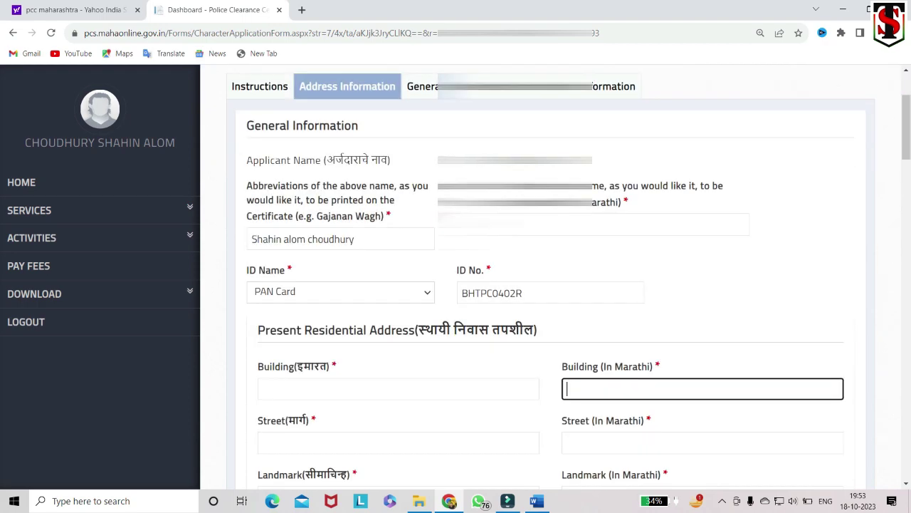
{"action": "scroll", "coordinate": [550, 277], "scroll_direction": "down", "scroll_amount": 1}
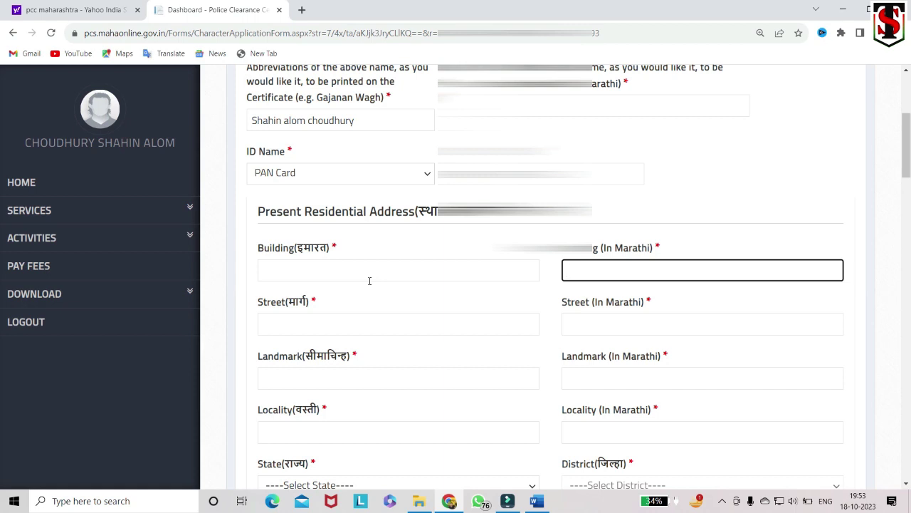
{"action": "left_click", "coordinate": [369, 279]}
{"action": "scroll", "coordinate": [375, 314], "scroll_direction": "down", "scroll_amount": 3}
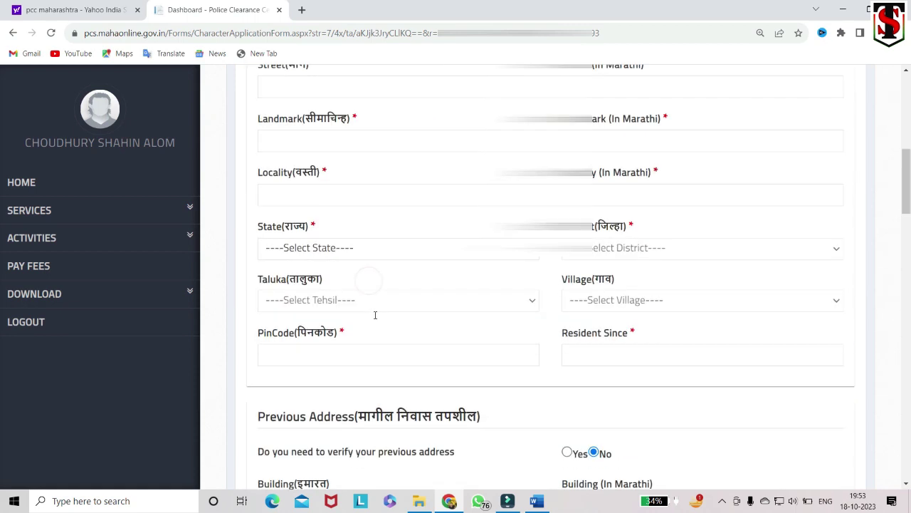
{"action": "scroll", "coordinate": [375, 319], "scroll_direction": "up", "scroll_amount": 5}
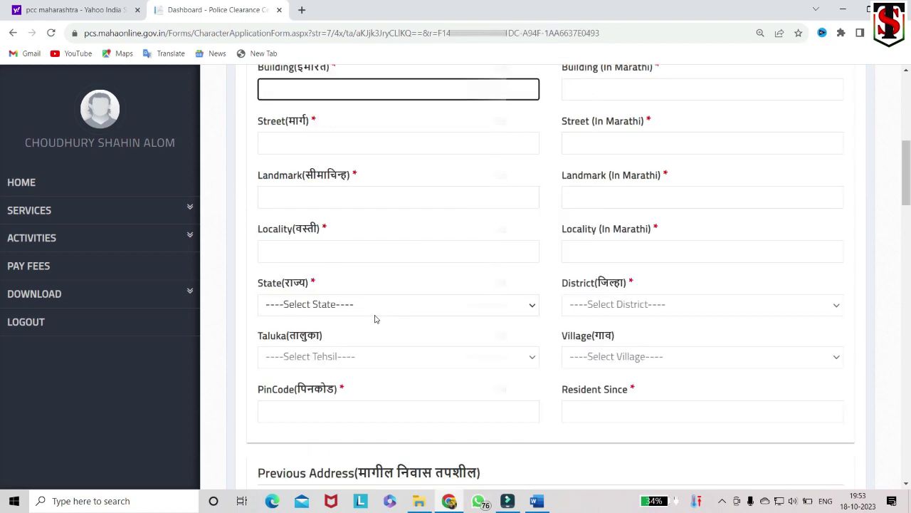
{"action": "scroll", "coordinate": [687, 345], "scroll_direction": "down", "scroll_amount": 2}
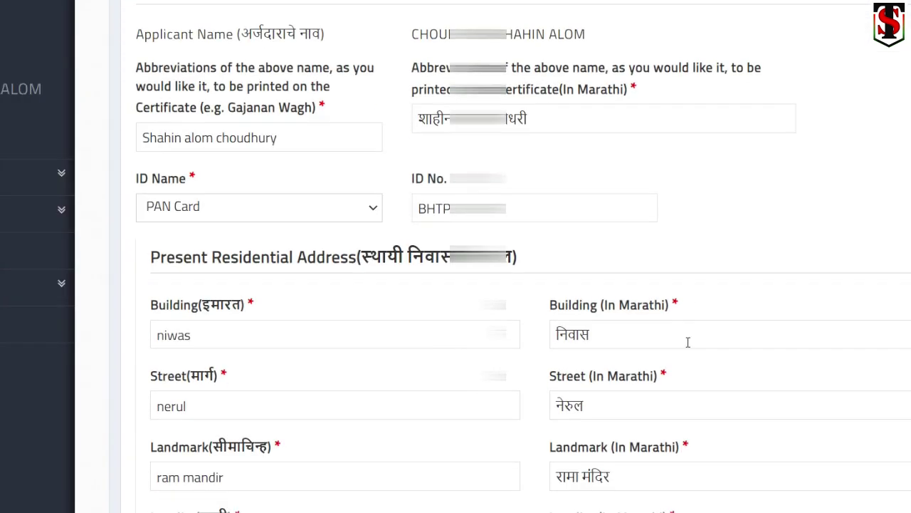
Get the Marathi locality to auto-fill as नेरुल from the English locality nerul
{"action": "scroll", "coordinate": [687, 344], "scroll_direction": "up", "scroll_amount": 3}
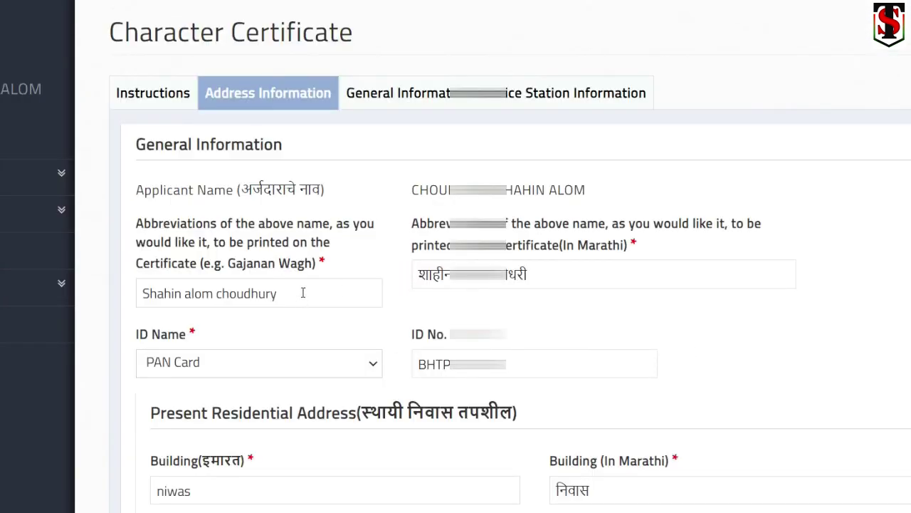
{"action": "left_click", "coordinate": [559, 269]}
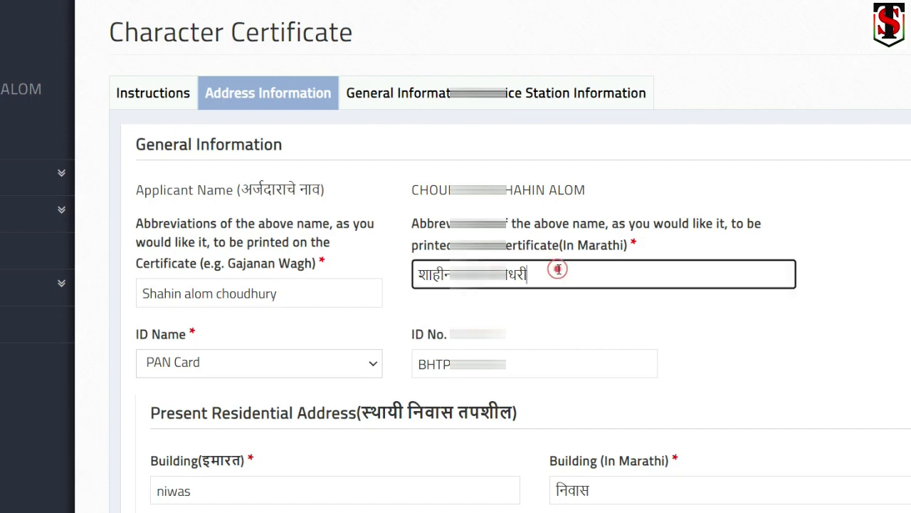
{"action": "scroll", "coordinate": [558, 266], "scroll_direction": "down", "scroll_amount": 3}
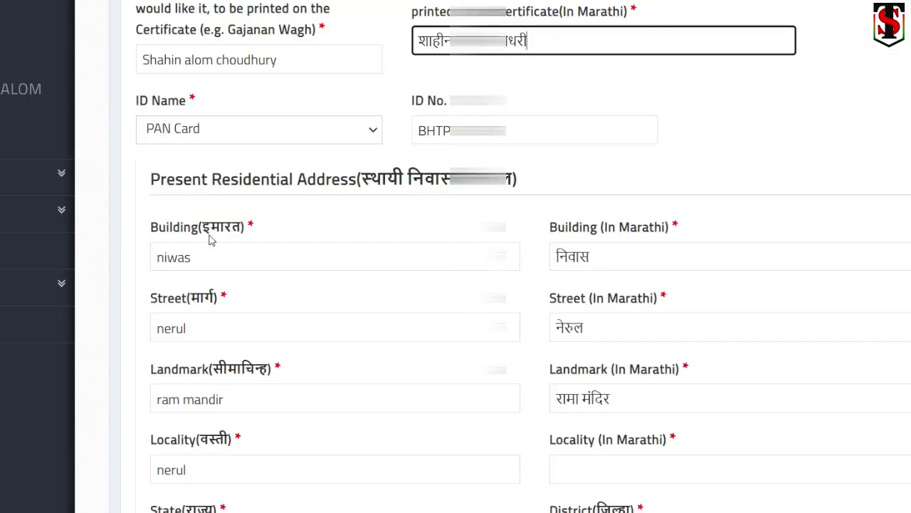
{"action": "scroll", "coordinate": [209, 252], "scroll_direction": "down", "scroll_amount": 2}
{"action": "scroll", "coordinate": [279, 464], "scroll_direction": "down", "scroll_amount": 2}
{"action": "left_click", "coordinate": [574, 149]}
{"action": "left_click", "coordinate": [460, 192]}
{"action": "left_click", "coordinate": [574, 158]}
{"action": "left_click", "coordinate": [460, 191]}
{"action": "left_click", "coordinate": [580, 159]}
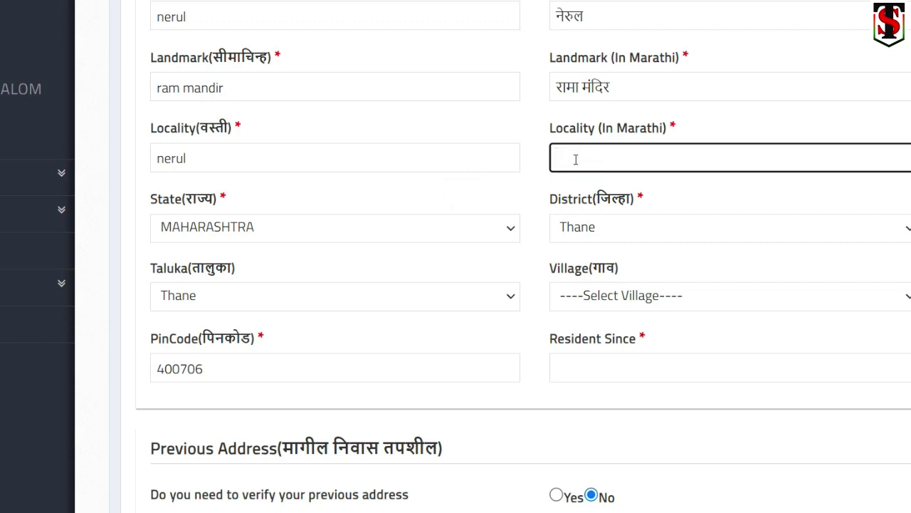
{"action": "left_click", "coordinate": [532, 196]}
{"action": "left_click", "coordinate": [596, 158]}
{"action": "left_click", "coordinate": [460, 161]}
{"action": "left_click", "coordinate": [598, 155]}
{"action": "left_click", "coordinate": [498, 185]}
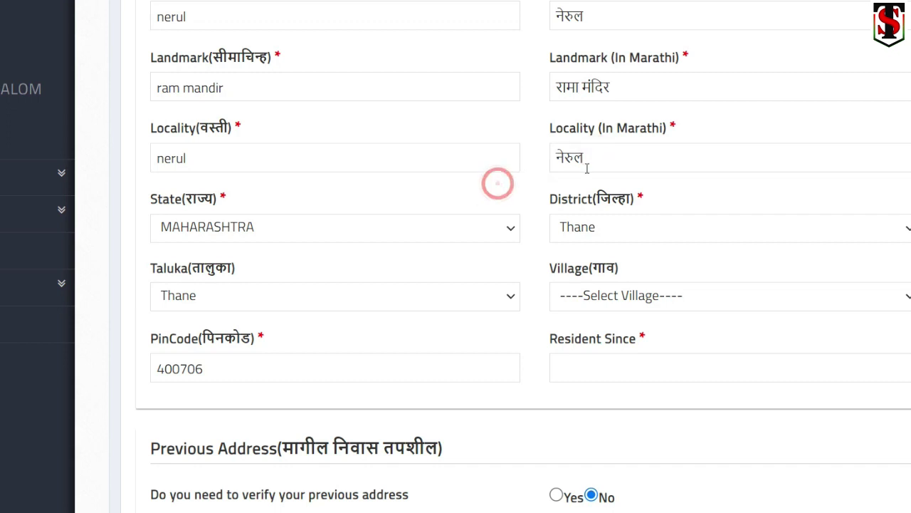
Open the Resident Since date chooser and switch it to month selection
{"action": "scroll", "coordinate": [563, 227], "scroll_direction": "down", "scroll_amount": 2}
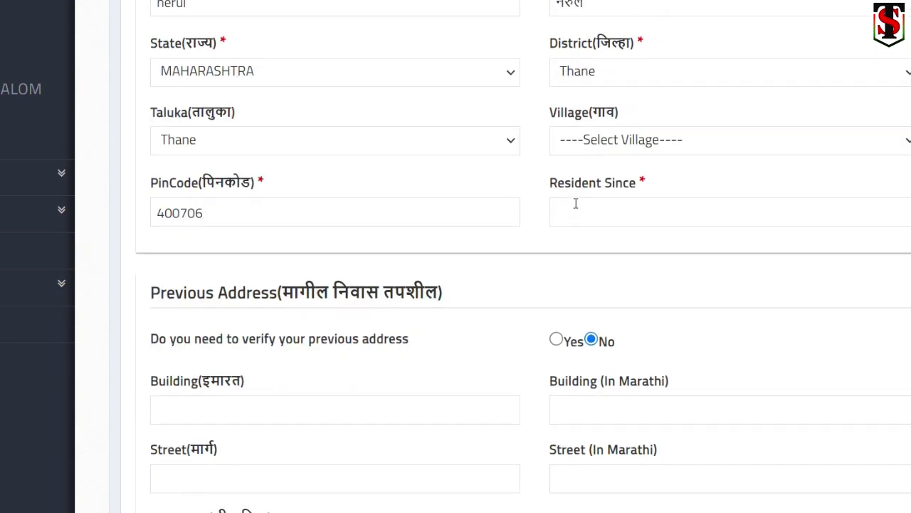
{"action": "left_click", "coordinate": [625, 212]}
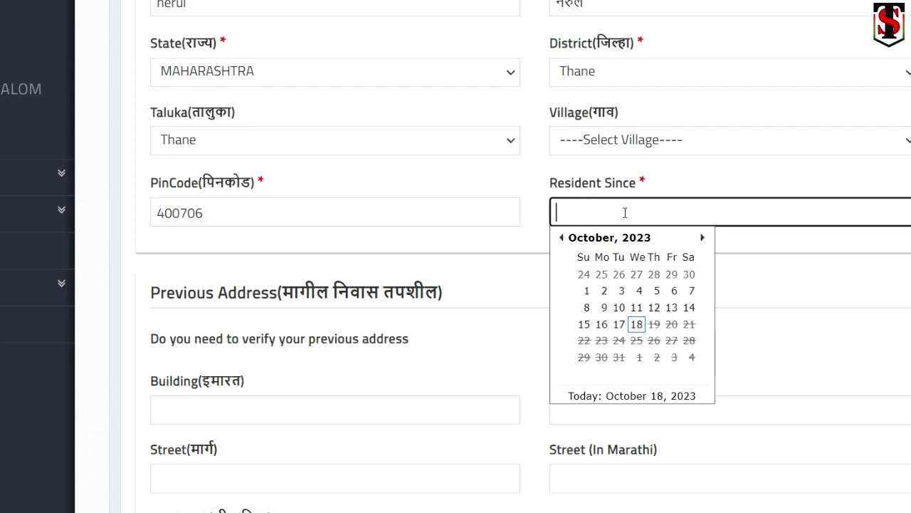
{"action": "left_click", "coordinate": [641, 237]}
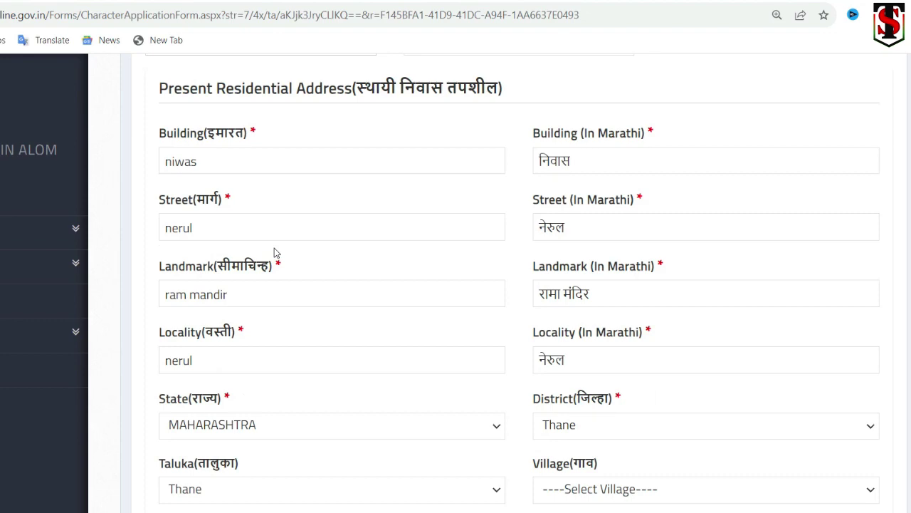
Set the Resident Since date to 02/1995
{"action": "scroll", "coordinate": [277, 253], "scroll_direction": "down", "scroll_amount": 6}
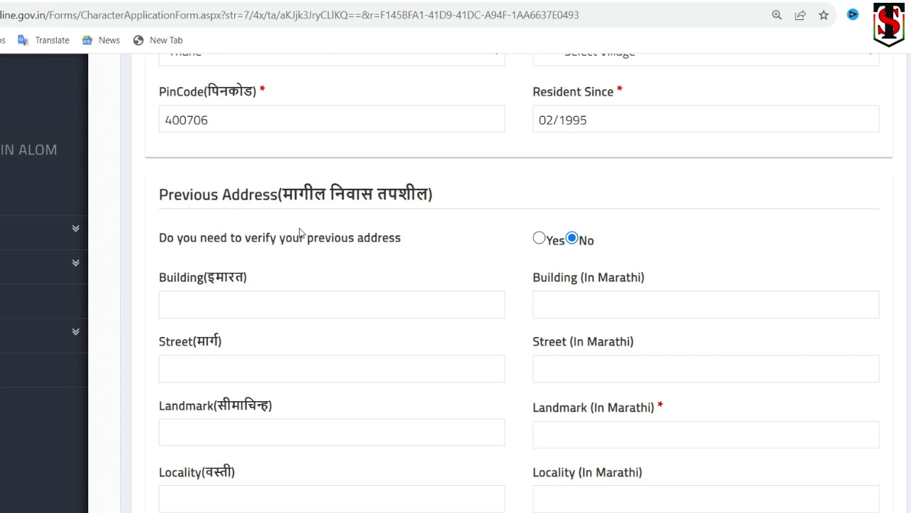
{"action": "scroll", "coordinate": [299, 232], "scroll_direction": "up", "scroll_amount": 3}
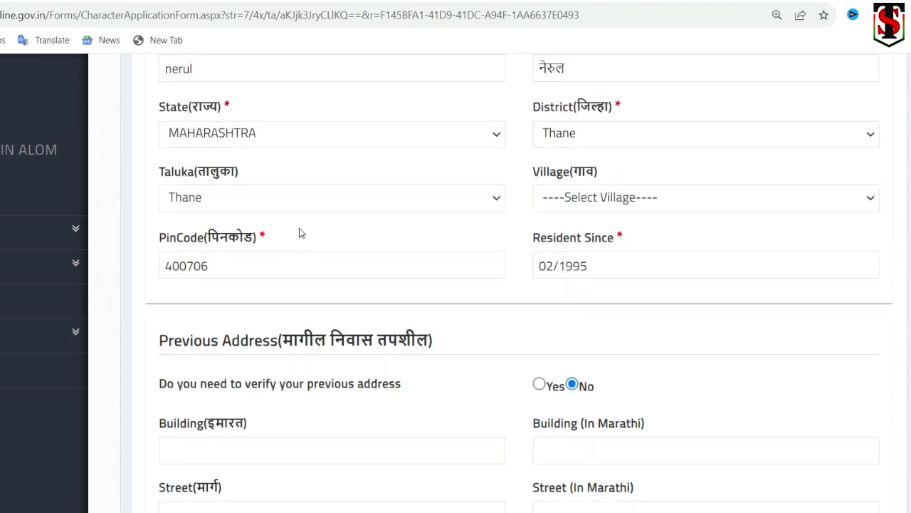
{"action": "scroll", "coordinate": [299, 242], "scroll_direction": "down", "scroll_amount": 5}
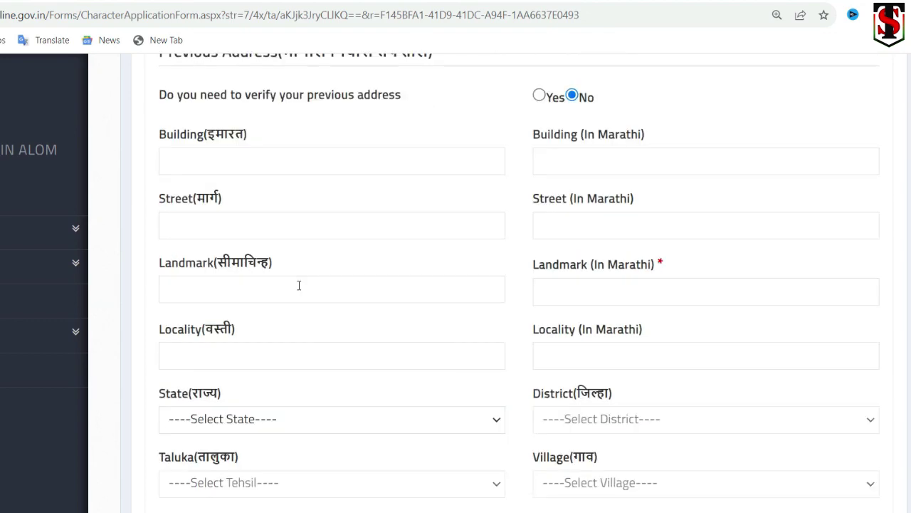
{"action": "scroll", "coordinate": [443, 349], "scroll_direction": "up", "scroll_amount": 2}
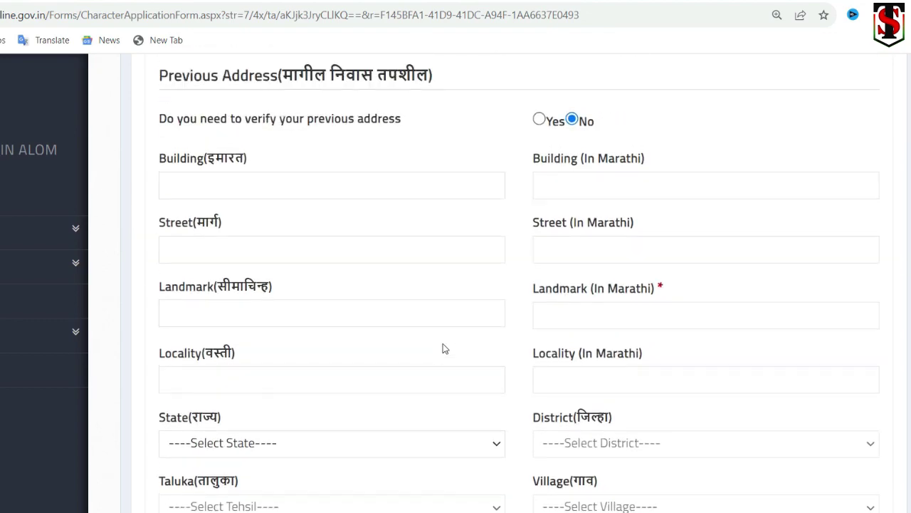
{"action": "scroll", "coordinate": [442, 348], "scroll_direction": "up", "scroll_amount": 1}
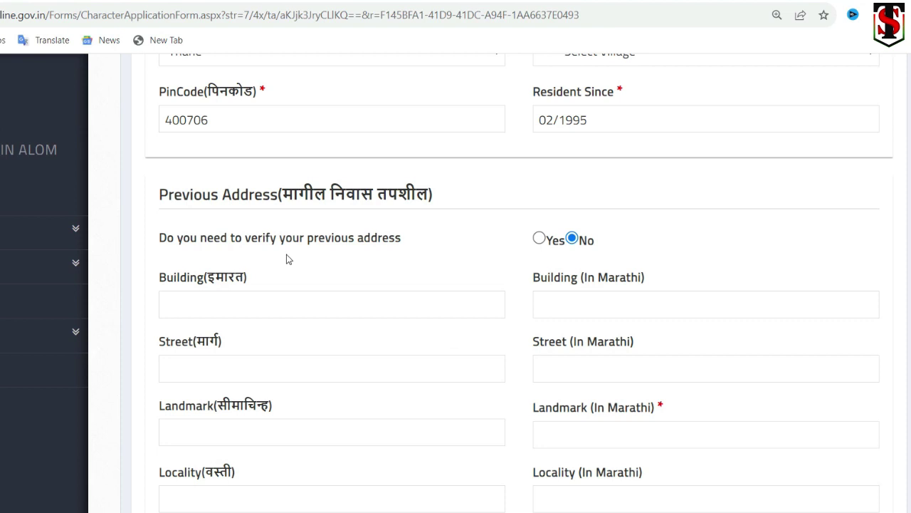
{"action": "scroll", "coordinate": [289, 259], "scroll_direction": "up", "scroll_amount": 2}
Check the Village list without changing it, then move to the Native / Permanent Address section
{"action": "left_click", "coordinate": [587, 196]}
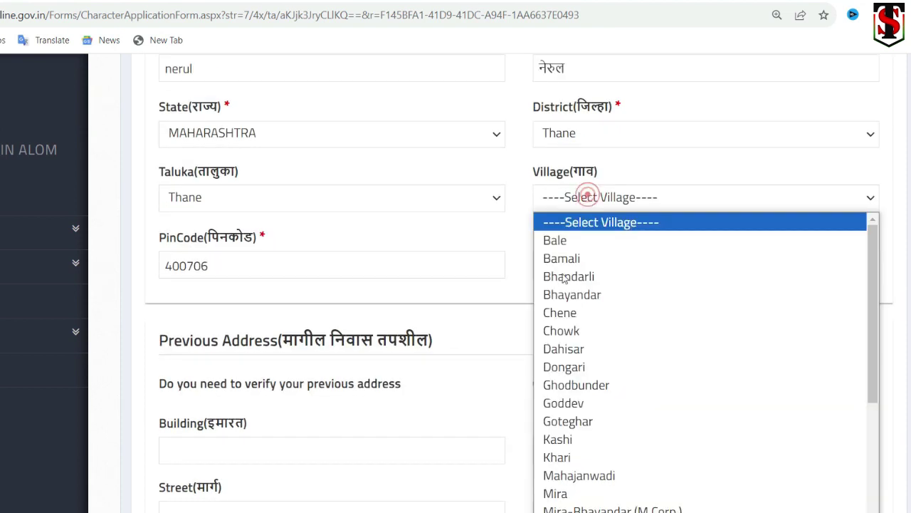
{"action": "left_click", "coordinate": [612, 509]}
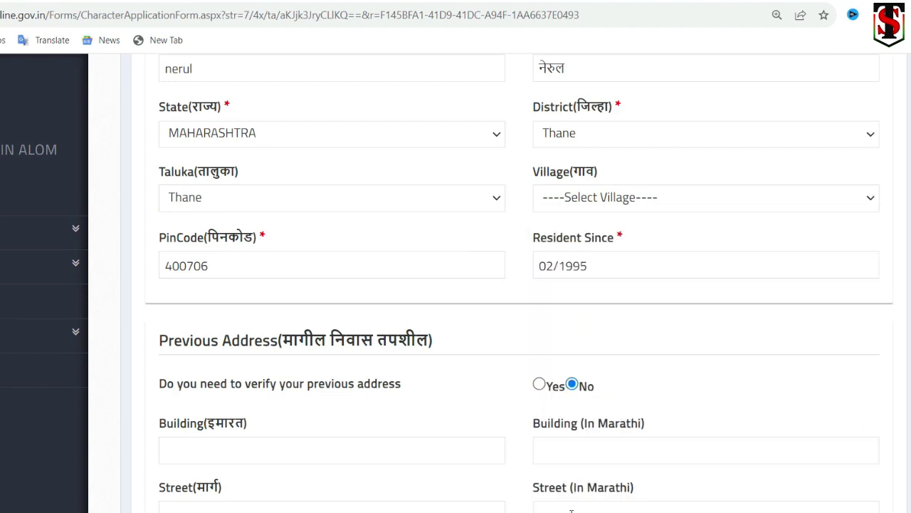
{"action": "scroll", "coordinate": [578, 415], "scroll_direction": "down", "scroll_amount": 8}
{"action": "left_click", "coordinate": [175, 451]}
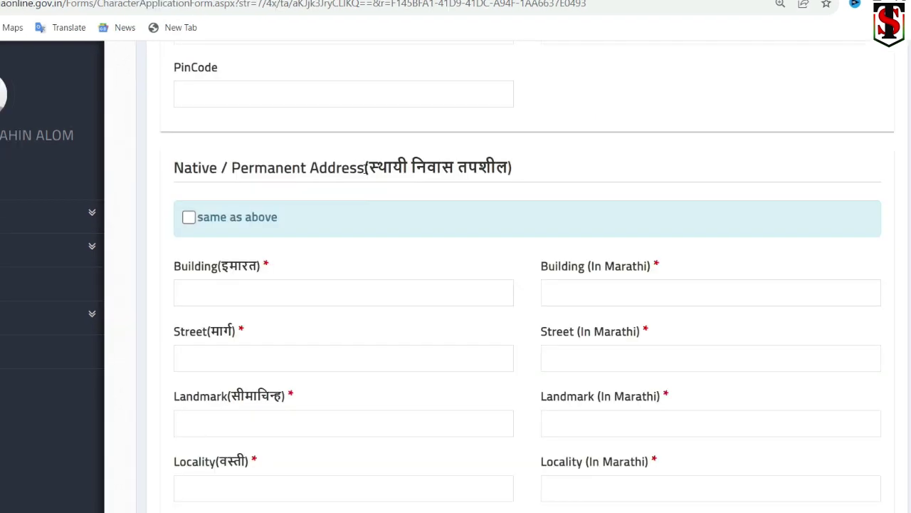
{"action": "left_click_drag", "start_coordinate": [364, 168], "coordinate": [171, 170]}
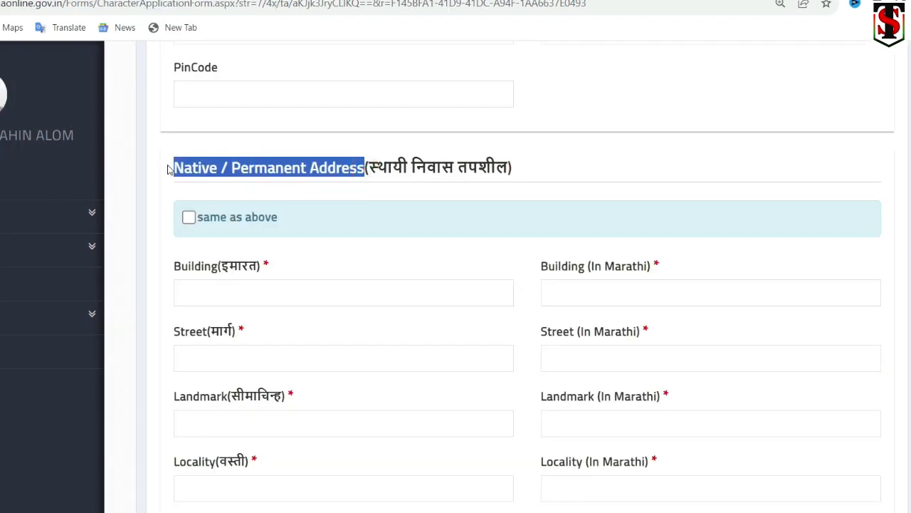
Tick 'same as above' so the Native / Permanent Address reuses the present address
{"action": "left_click", "coordinate": [250, 191]}
{"action": "scroll", "coordinate": [250, 191], "scroll_direction": "down", "scroll_amount": 1}
{"action": "scroll", "coordinate": [250, 191], "scroll_direction": "up", "scroll_amount": 2}
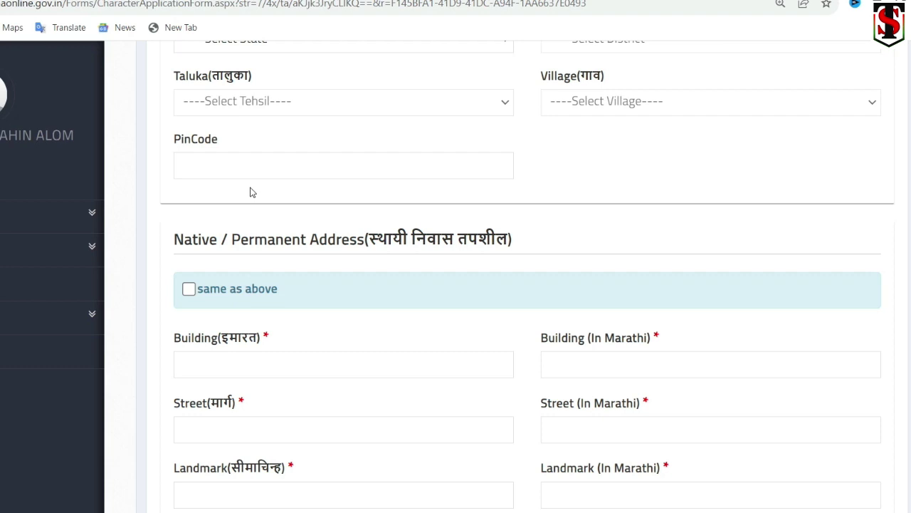
{"action": "left_click", "coordinate": [189, 288]}
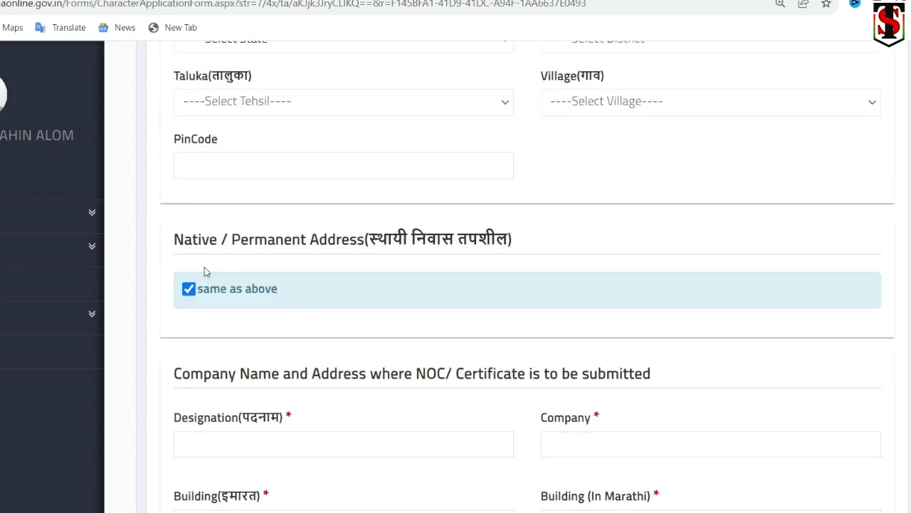
{"action": "left_click", "coordinate": [188, 289]}
{"action": "scroll", "coordinate": [387, 395], "scroll_direction": "down", "scroll_amount": 4}
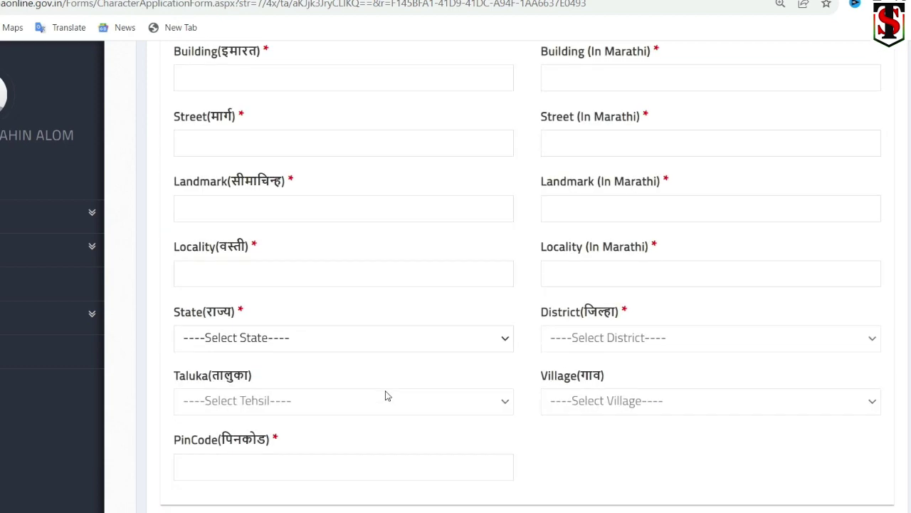
{"action": "scroll", "coordinate": [386, 395], "scroll_direction": "up", "scroll_amount": 2}
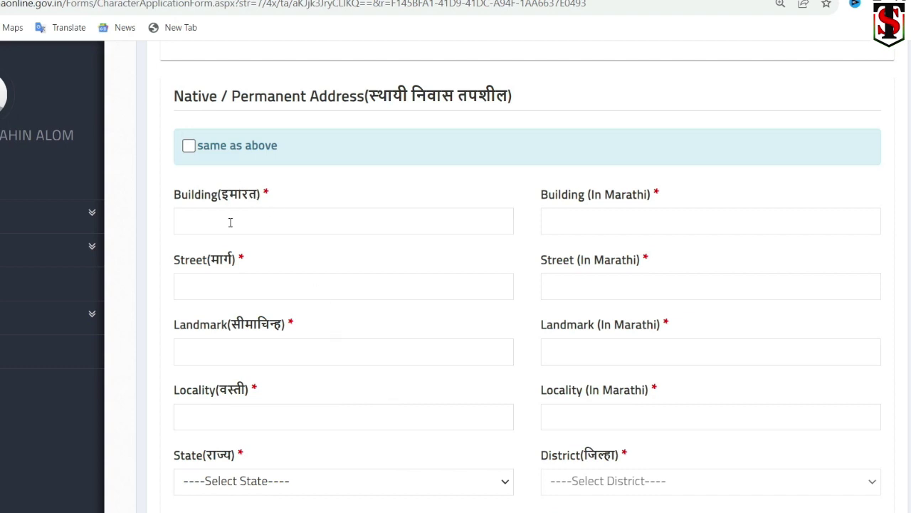
{"action": "left_click", "coordinate": [189, 146]}
{"action": "scroll", "coordinate": [338, 333], "scroll_direction": "down", "scroll_amount": 2}
{"action": "scroll", "coordinate": [338, 333], "scroll_direction": "up", "scroll_amount": 2}
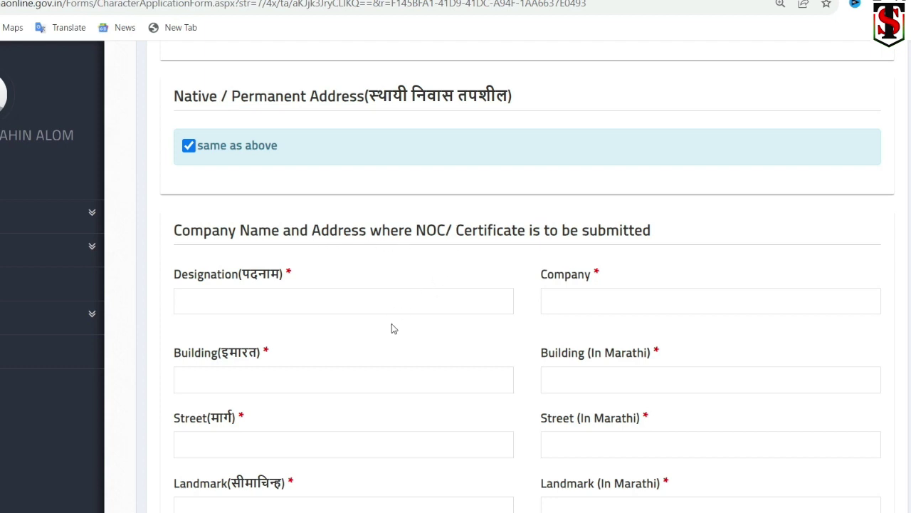
{"action": "left_click", "coordinate": [370, 301]}
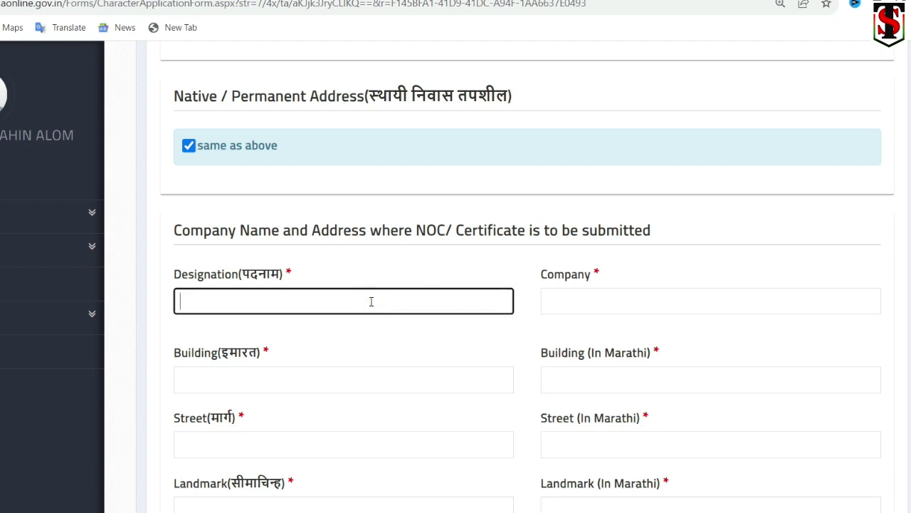
Enter designation 'manager' and company name 'walson'
{"action": "type", "text": "manager"}
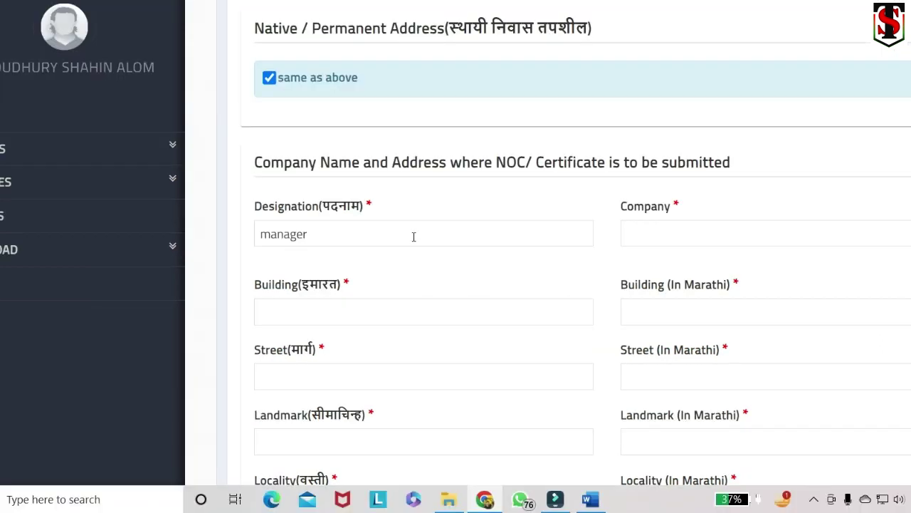
{"action": "left_click", "coordinate": [413, 237]}
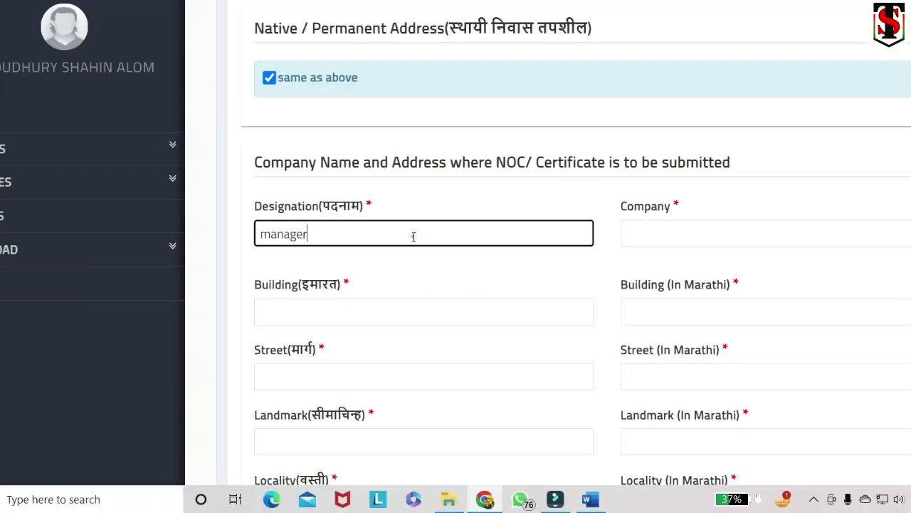
{"action": "left_click", "coordinate": [403, 265]}
{"action": "left_click", "coordinate": [635, 233]}
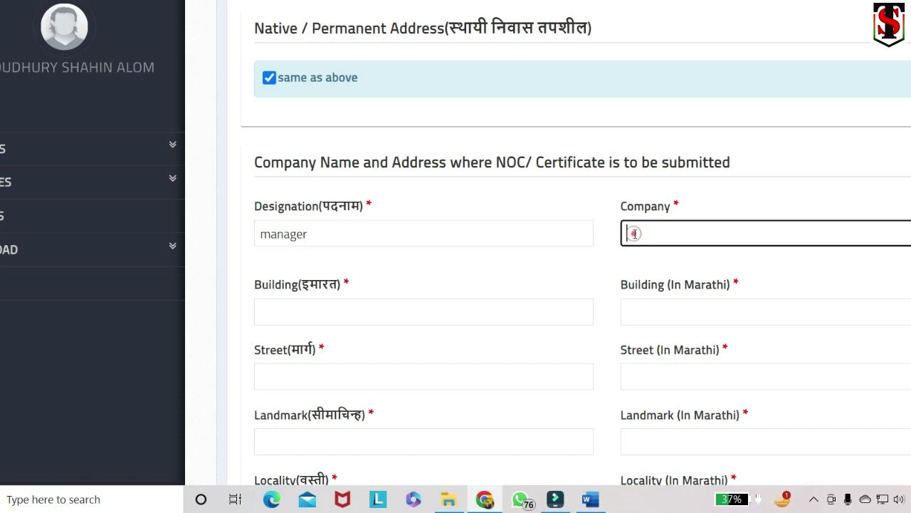
{"action": "type", "text": "walson"}
{"action": "scroll", "coordinate": [417, 319], "scroll_direction": "down", "scroll_amount": 1}
Fill the company Street, Landmark and Locality with nerul, with Marathi versions
{"action": "left_click", "coordinate": [390, 243]}
{"action": "left_click", "coordinate": [390, 243]}
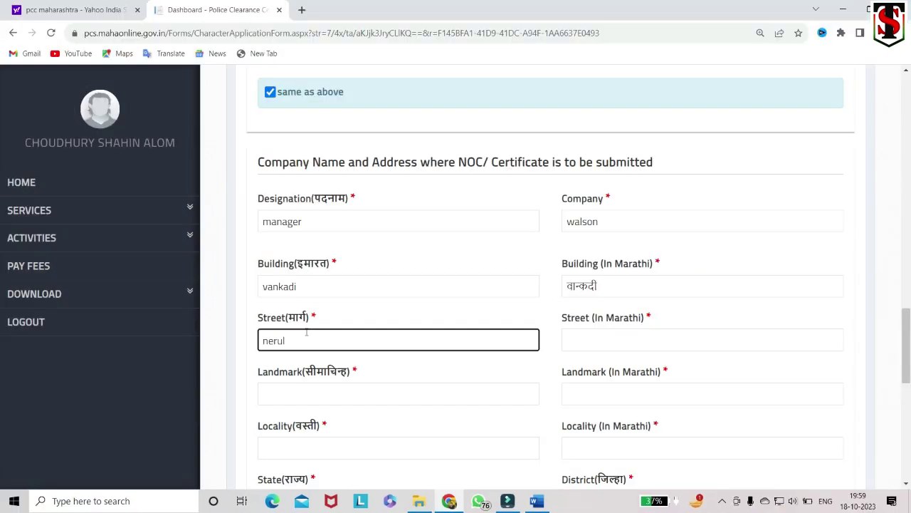
{"action": "scroll", "coordinate": [399, 246], "scroll_direction": "down", "scroll_amount": 3}
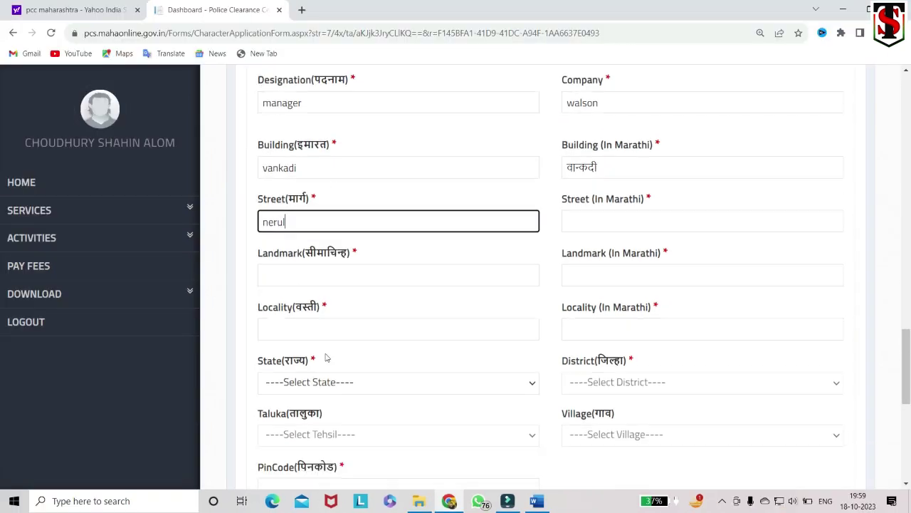
{"action": "left_click", "coordinate": [392, 241]}
{"action": "scroll", "coordinate": [385, 227], "scroll_direction": "up", "scroll_amount": 2}
{"action": "scroll", "coordinate": [377, 236], "scroll_direction": "down", "scroll_amount": 2}
{"action": "scroll", "coordinate": [377, 234], "scroll_direction": "up", "scroll_amount": 1}
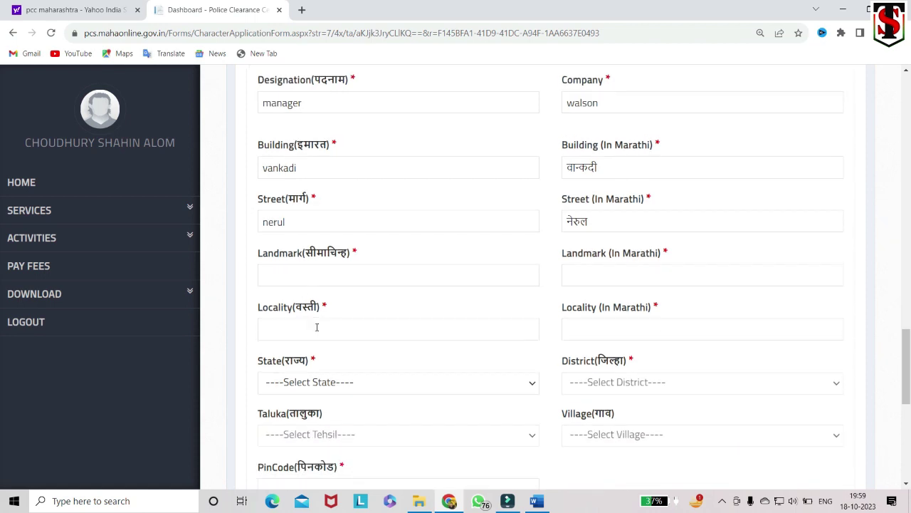
{"action": "scroll", "coordinate": [317, 327], "scroll_direction": "down", "scroll_amount": 1}
Complete the company address: MAHARASHTRA, Thane, Navi Mumbai (M Corp.), PinCode 400706
{"action": "left_click", "coordinate": [318, 323]}
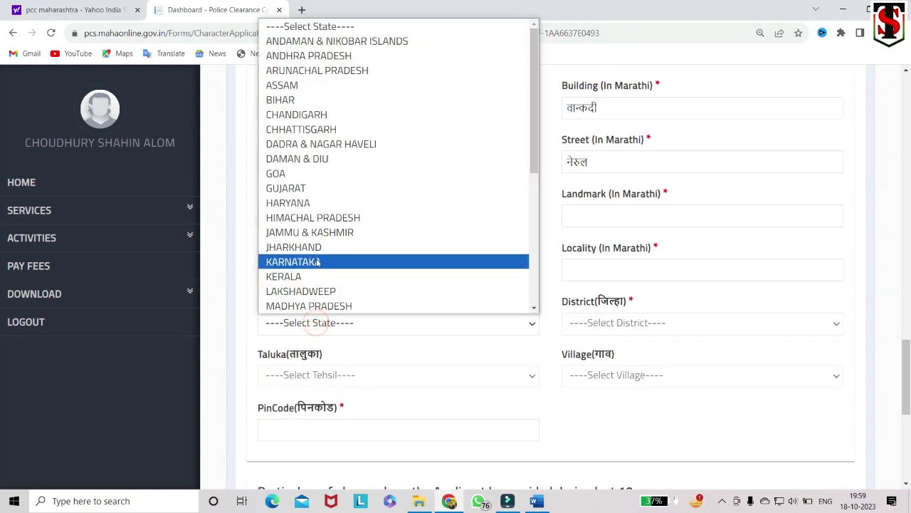
{"action": "left_click", "coordinate": [396, 368]}
{"action": "scroll", "coordinate": [399, 374], "scroll_direction": "down", "scroll_amount": 4}
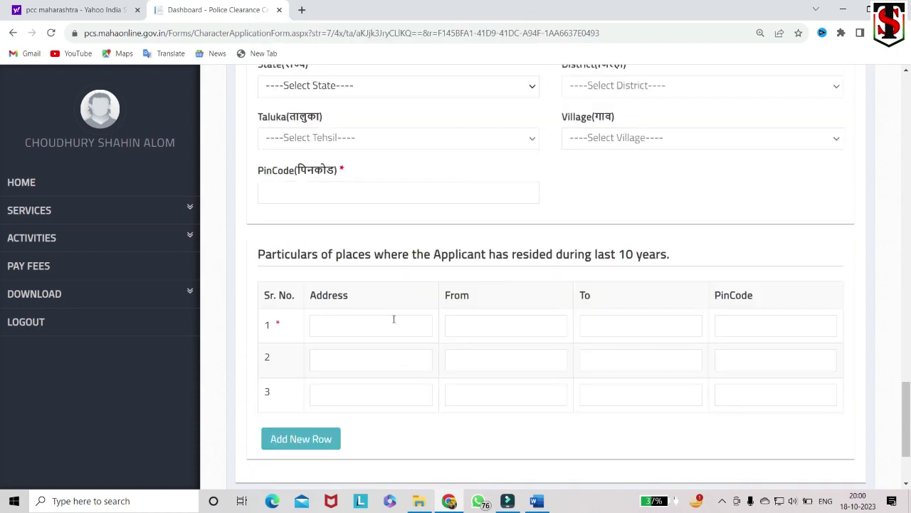
{"action": "scroll", "coordinate": [393, 320], "scroll_direction": "up", "scroll_amount": 5}
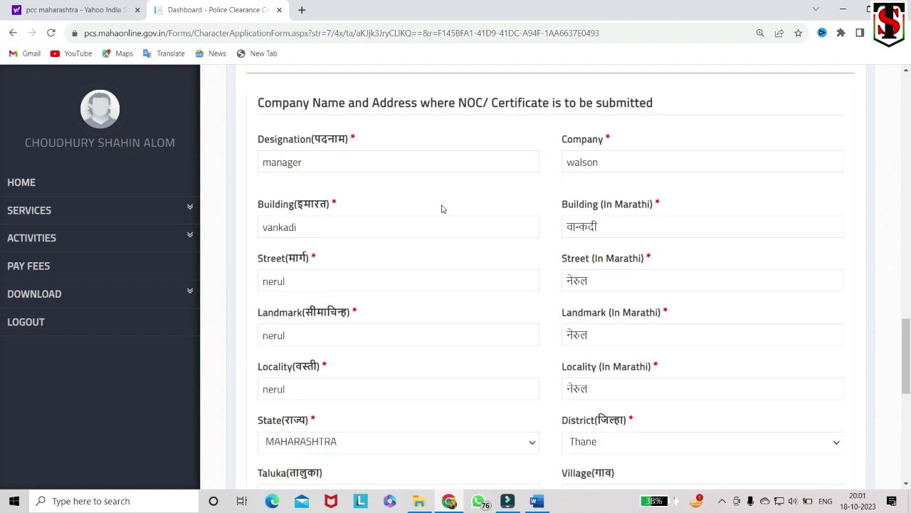
{"action": "scroll", "coordinate": [441, 209], "scroll_direction": "down", "scroll_amount": 2}
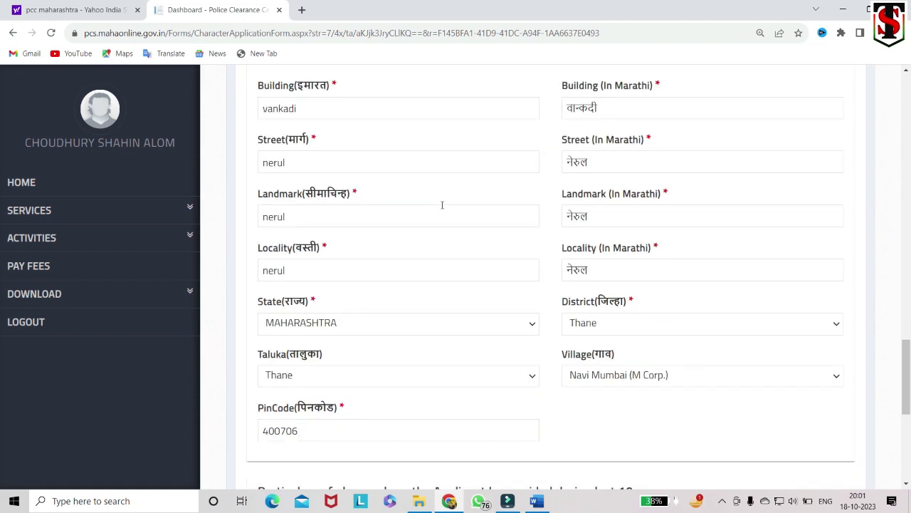
{"action": "scroll", "coordinate": [442, 205], "scroll_direction": "down", "scroll_amount": 1}
{"action": "scroll", "coordinate": [442, 205], "scroll_direction": "down", "scroll_amount": 4}
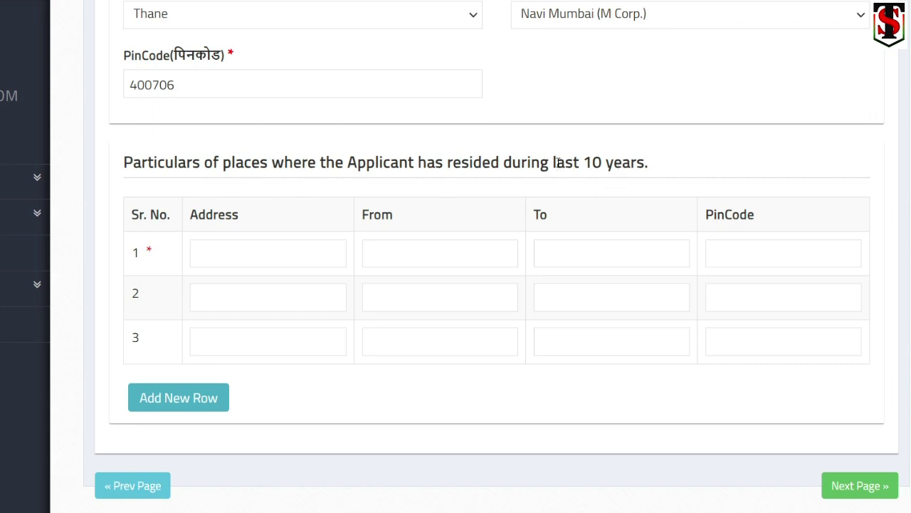
Type 'nerul navi mumbai' in the first residence row's Address box
{"action": "left_click", "coordinate": [242, 257]}
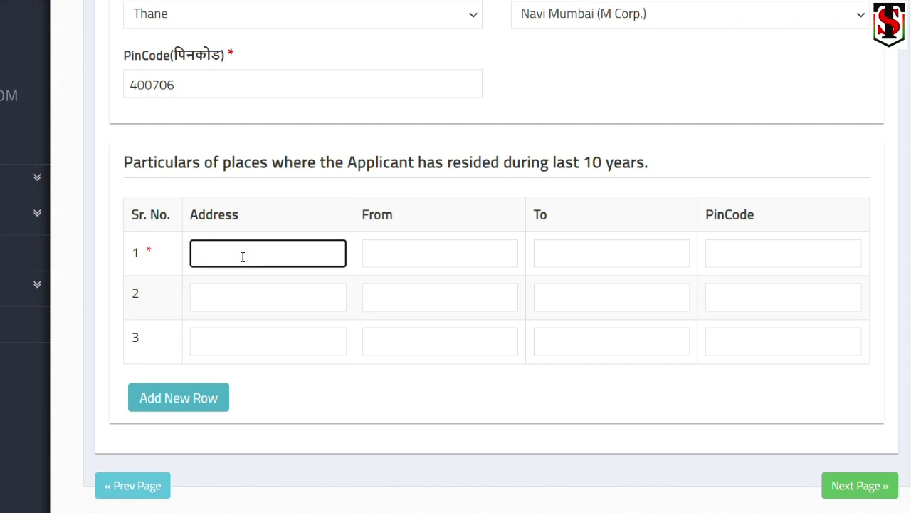
{"action": "left_click", "coordinate": [415, 254]}
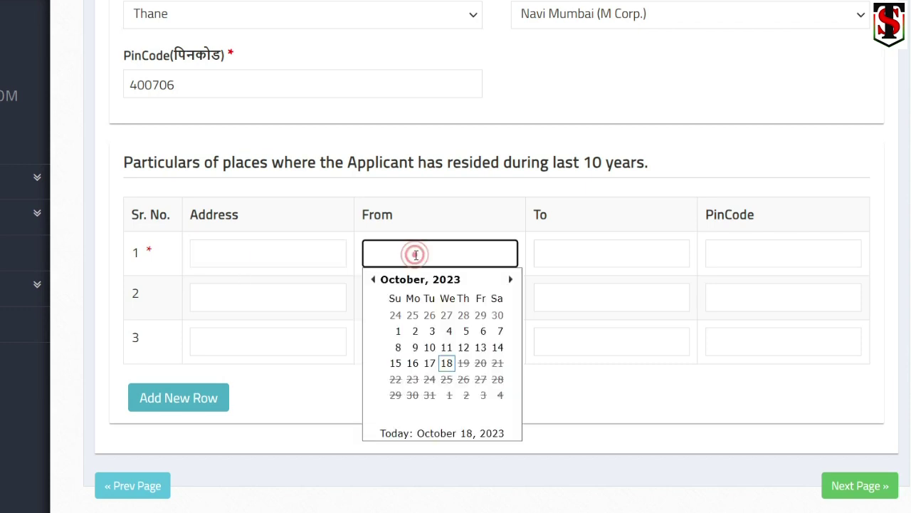
{"action": "left_click", "coordinate": [320, 257]}
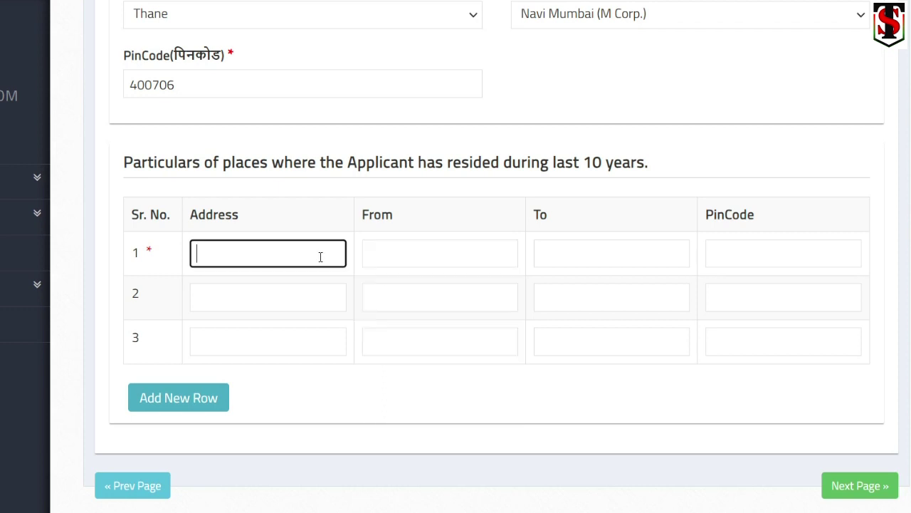
{"action": "type", "text": "nerul navi mumbai"}
{"action": "left_click", "coordinate": [311, 291]}
{"action": "left_click", "coordinate": [320, 255]}
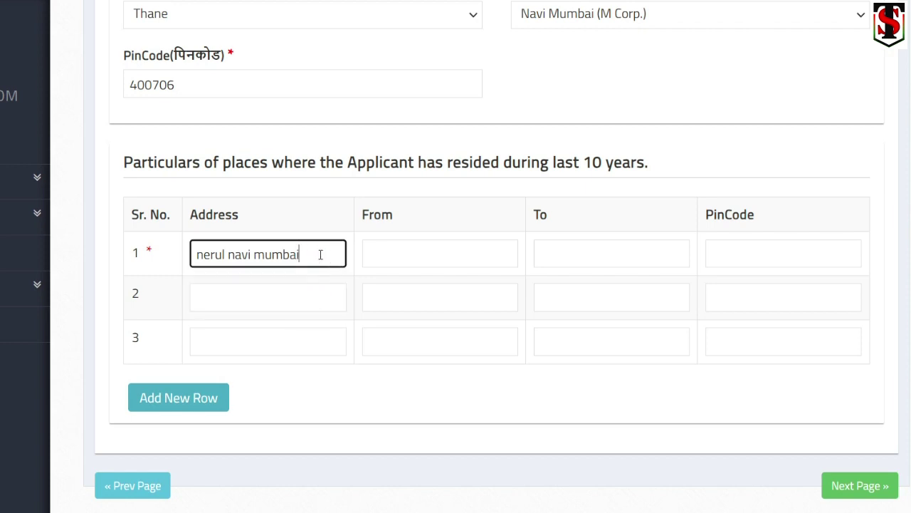
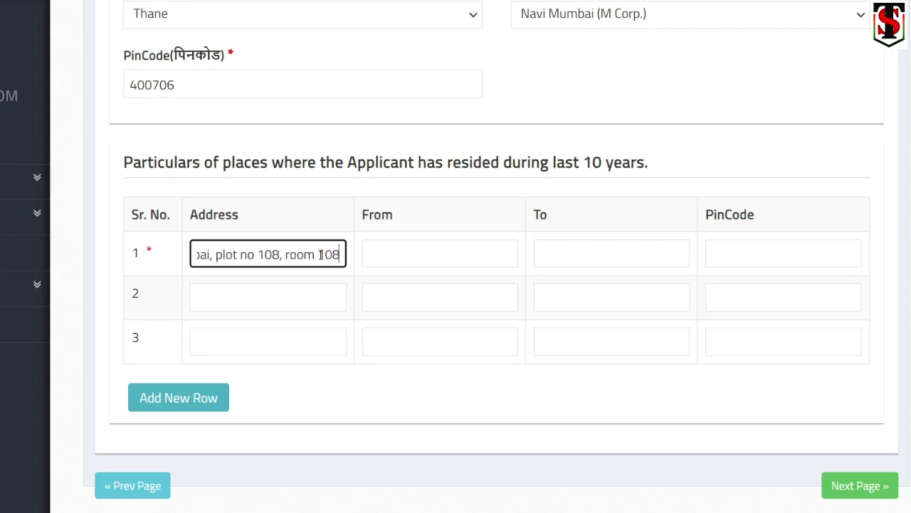
{"action": "left_click", "coordinate": [415, 256]}
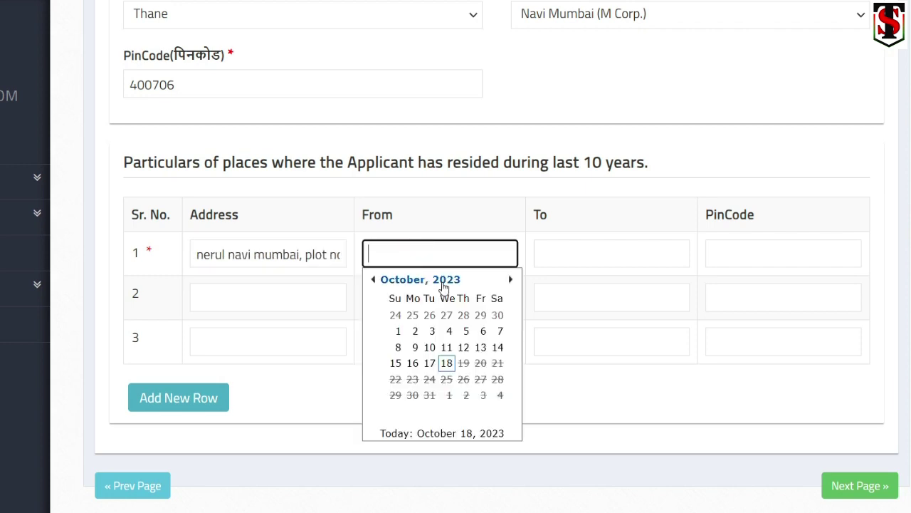
Set the first residence row's From date to 02/2009 and To date to 10/2023
{"action": "left_click", "coordinate": [441, 279]}
{"action": "left_click", "coordinate": [390, 279]}
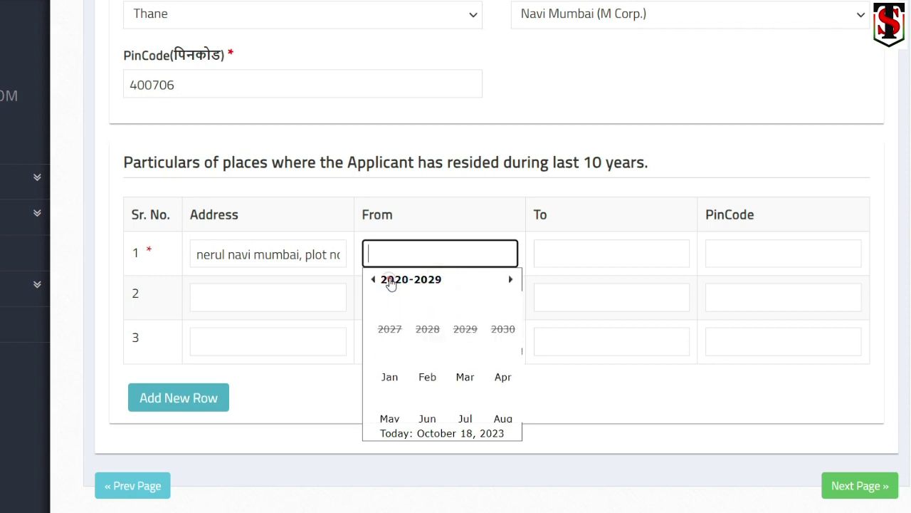
{"action": "left_click", "coordinate": [374, 281]}
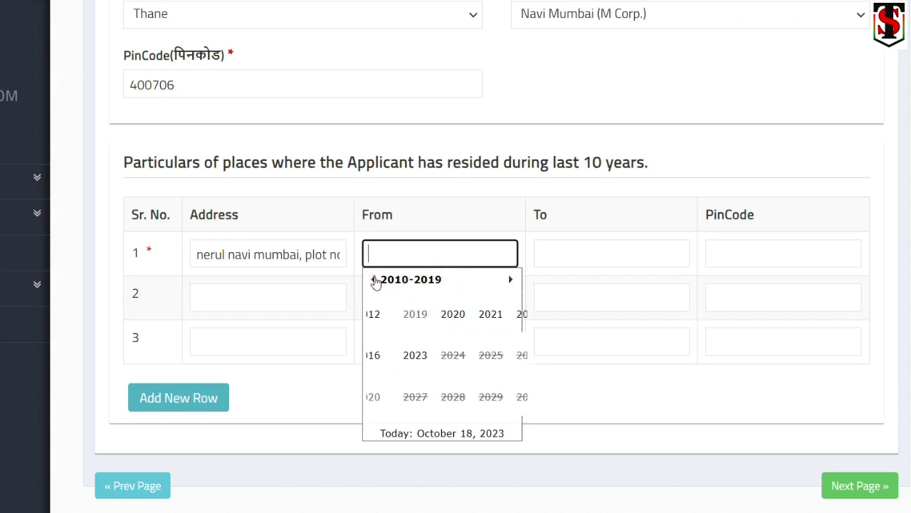
{"action": "left_click", "coordinate": [390, 314]}
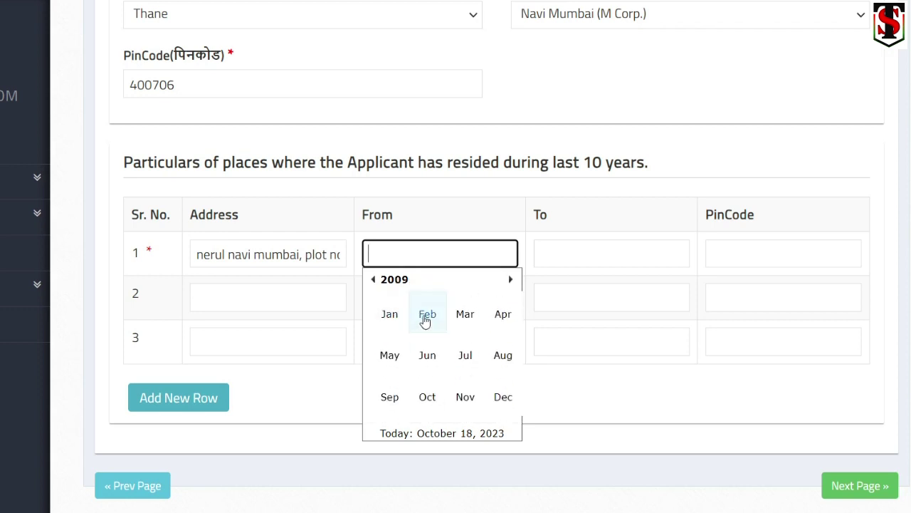
{"action": "left_click", "coordinate": [429, 313]}
{"action": "left_click", "coordinate": [442, 329]}
{"action": "left_click", "coordinate": [568, 254]}
{"action": "left_click", "coordinate": [618, 363]}
Enter PinCode 400706 for the first residence row
{"action": "left_click", "coordinate": [735, 256]}
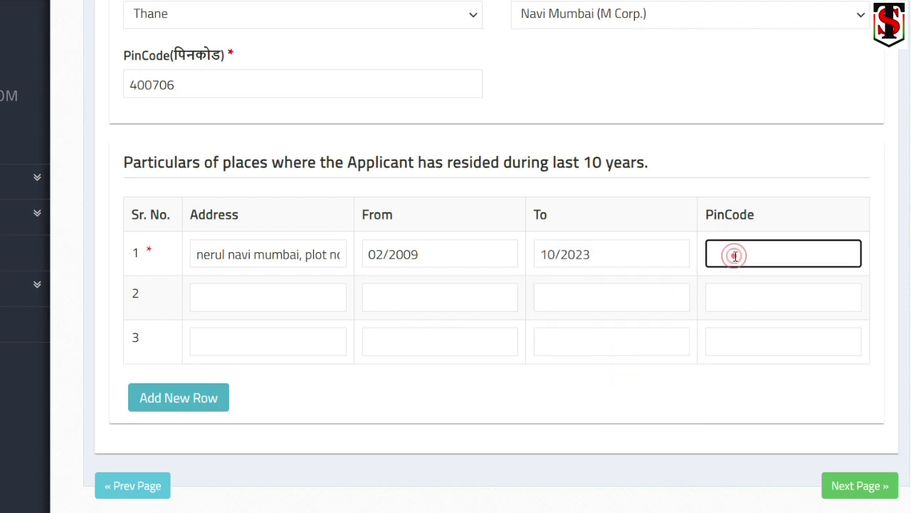
{"action": "type", "text": "400706"}
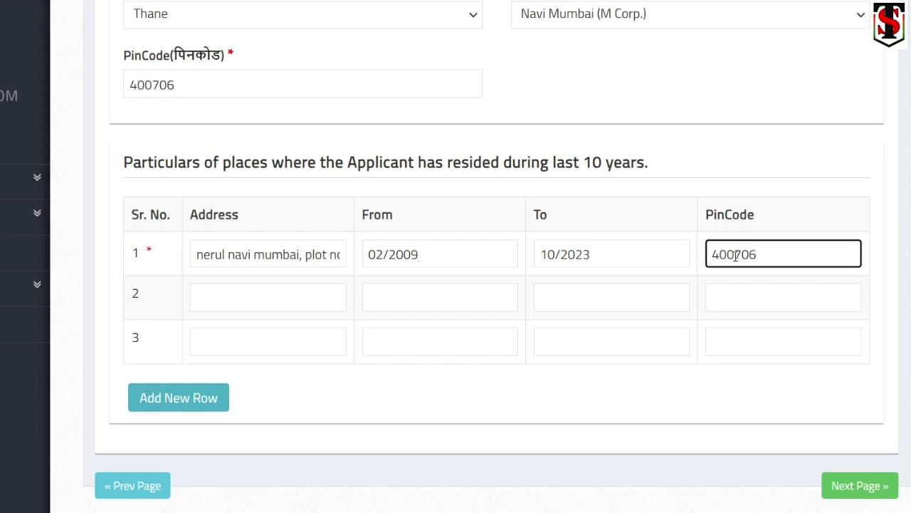
{"action": "left_click", "coordinate": [439, 341]}
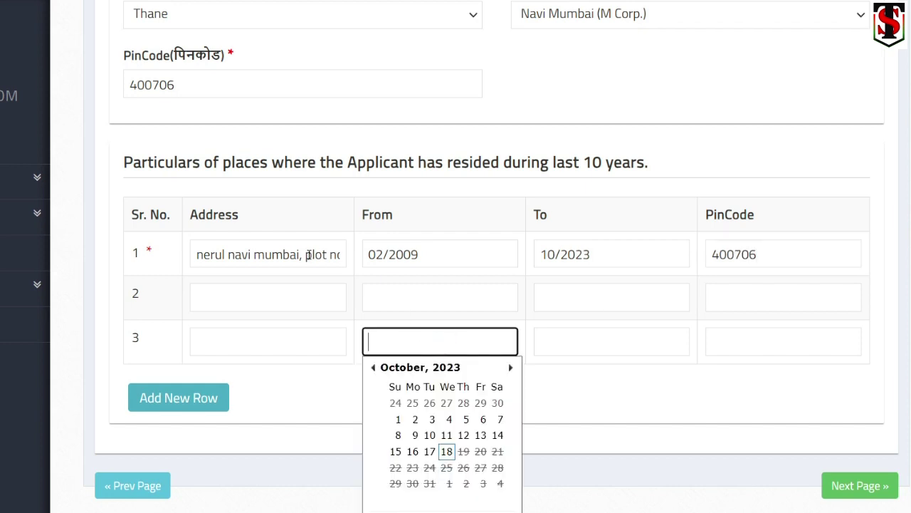
{"action": "left_click", "coordinate": [284, 297]}
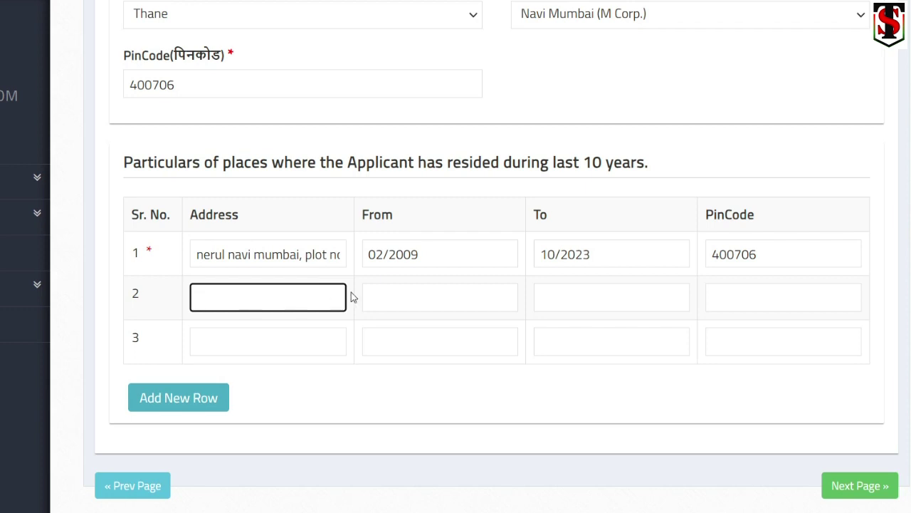
{"action": "left_click", "coordinate": [446, 298]}
{"action": "left_click", "coordinate": [316, 290]}
{"action": "left_click", "coordinate": [264, 258]}
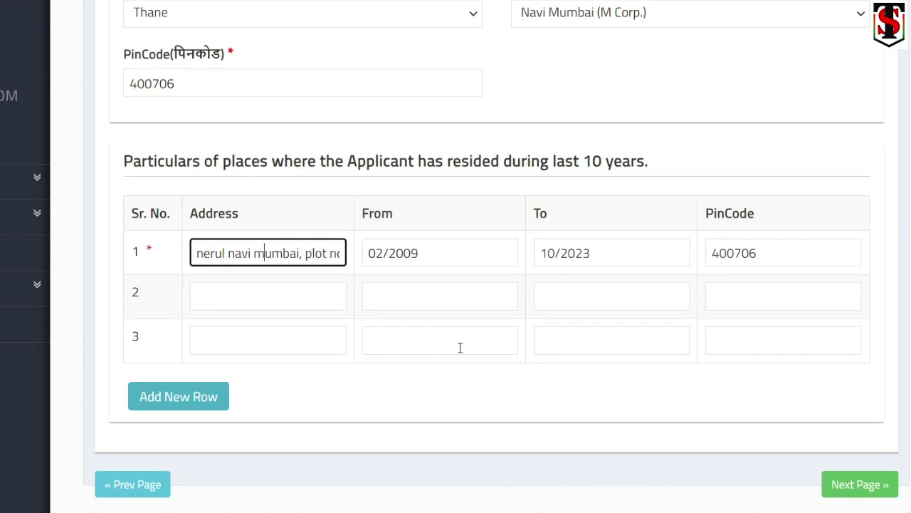
{"action": "scroll", "coordinate": [459, 349], "scroll_direction": "down", "scroll_amount": 1}
{"action": "scroll", "coordinate": [460, 348], "scroll_direction": "up", "scroll_amount": 5}
{"action": "scroll", "coordinate": [460, 348], "scroll_direction": "up", "scroll_amount": 10}
{"action": "scroll", "coordinate": [460, 348], "scroll_direction": "down", "scroll_amount": 15}
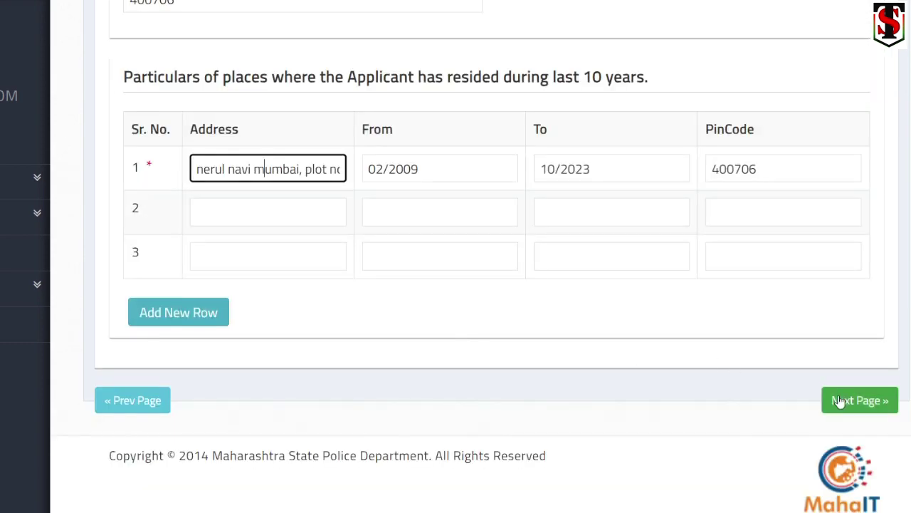
Go to General Information and answer No for Arrested/Prosecuted, Active in Politics and Criminal Offence
{"action": "left_click", "coordinate": [839, 410]}
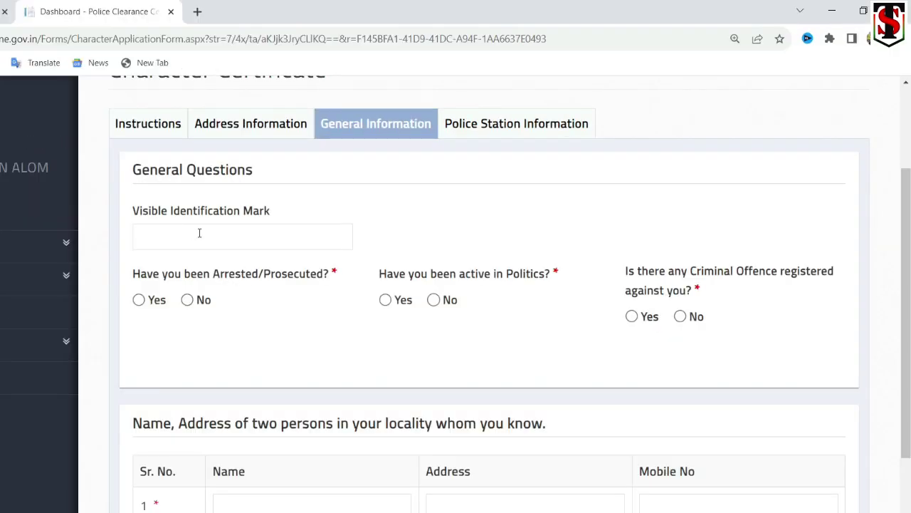
{"action": "left_click", "coordinate": [261, 235]}
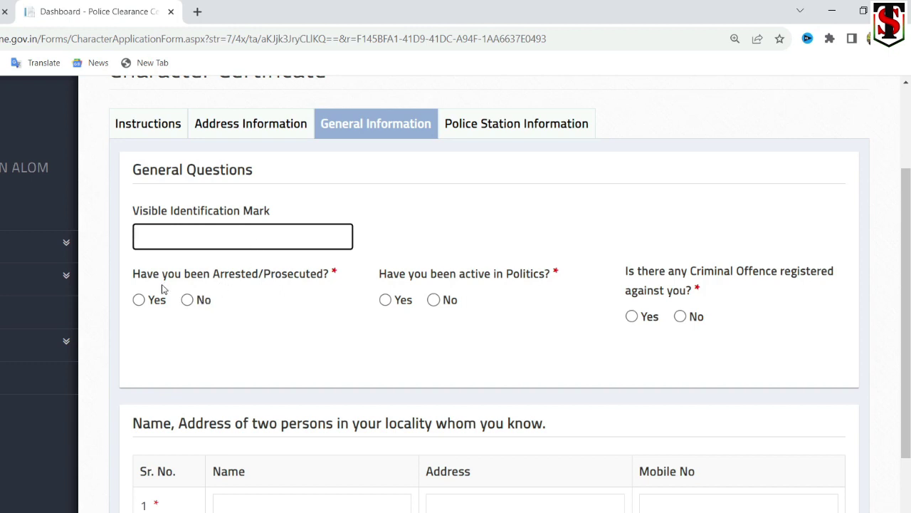
{"action": "left_click", "coordinate": [188, 301]}
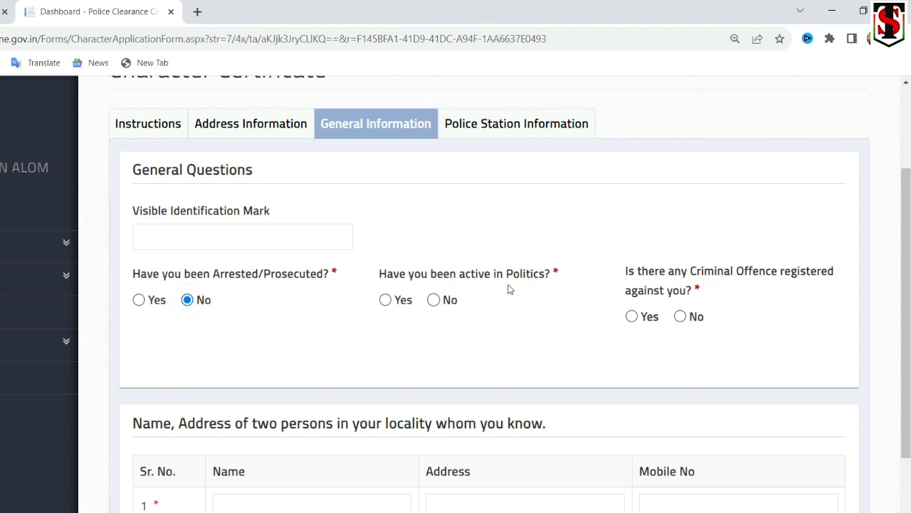
{"action": "left_click", "coordinate": [434, 299]}
{"action": "left_click", "coordinate": [680, 318]}
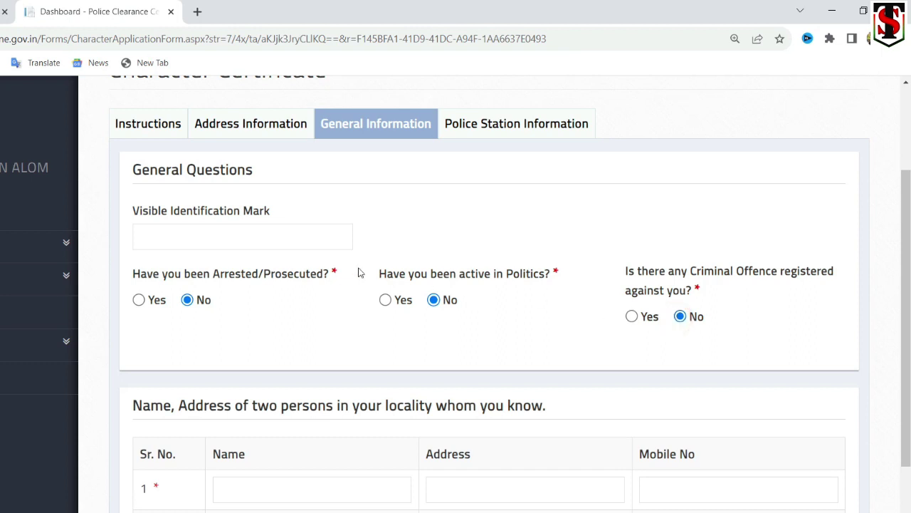
{"action": "scroll", "coordinate": [373, 300], "scroll_direction": "down", "scroll_amount": 2}
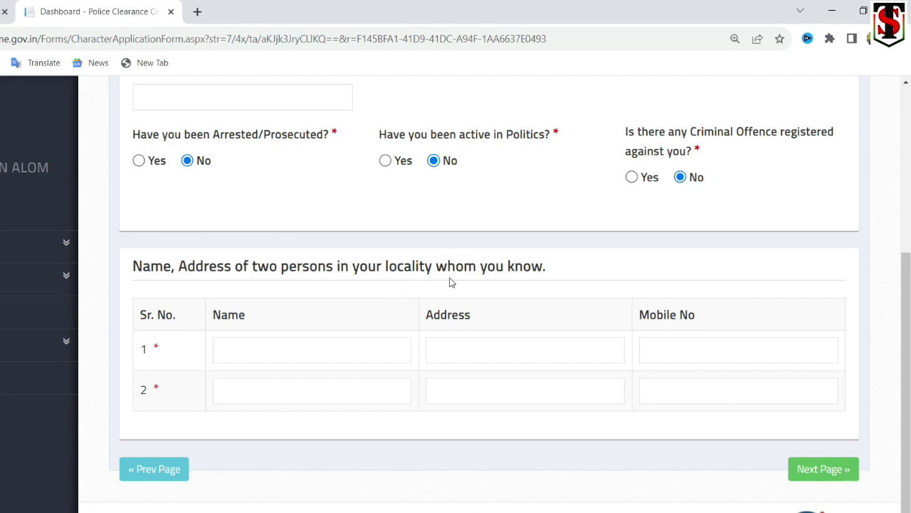
Enter names, addresses and mobile numbers for the two known local persons
{"action": "left_click_drag", "start_coordinate": [560, 269], "coordinate": [131, 267]}
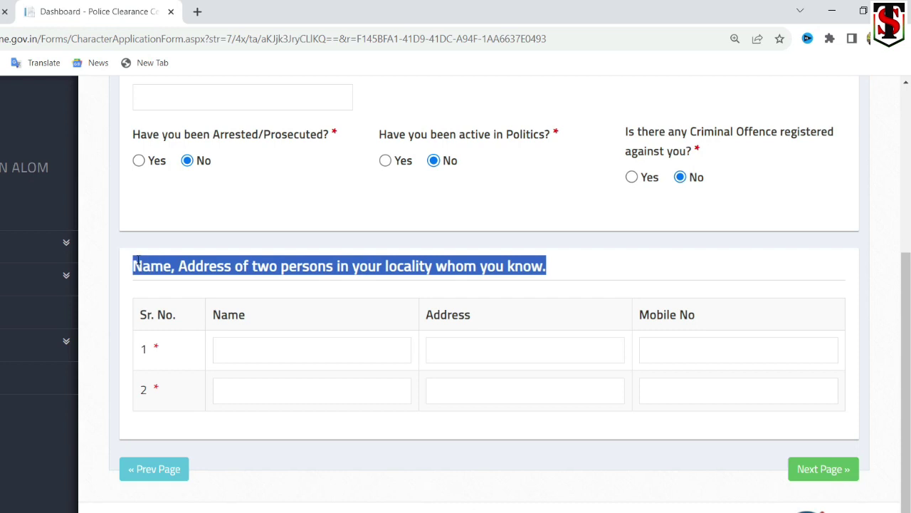
{"action": "left_click", "coordinate": [278, 350]}
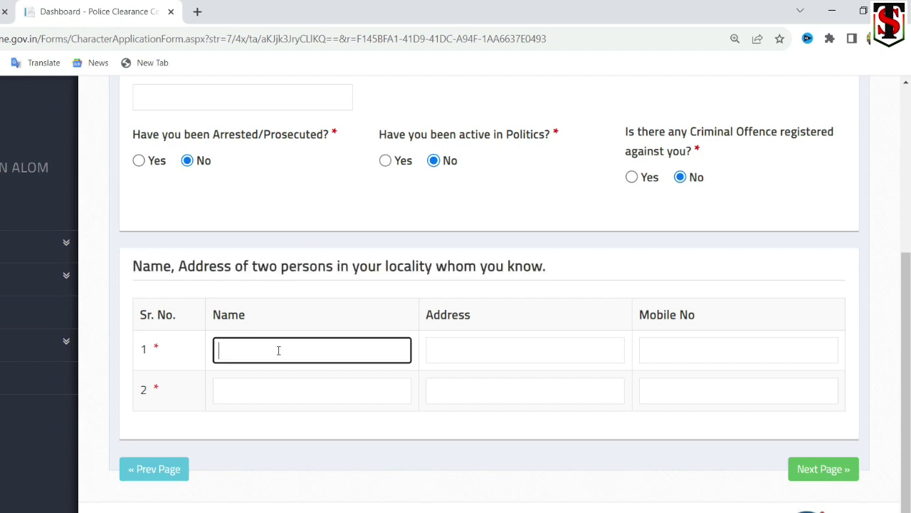
{"action": "scroll", "coordinate": [279, 356], "scroll_direction": "down", "scroll_amount": 1}
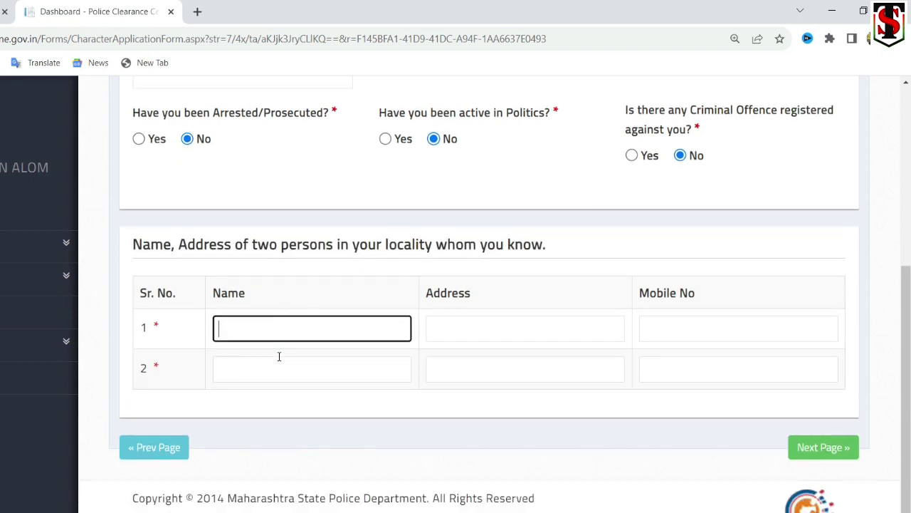
{"action": "left_click", "coordinate": [479, 326]}
{"action": "left_click", "coordinate": [644, 327]}
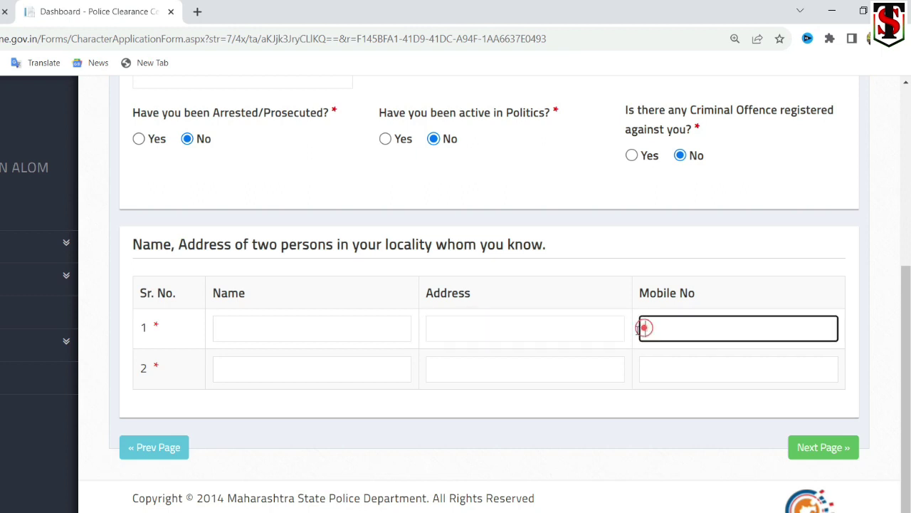
{"action": "left_click", "coordinate": [264, 373]}
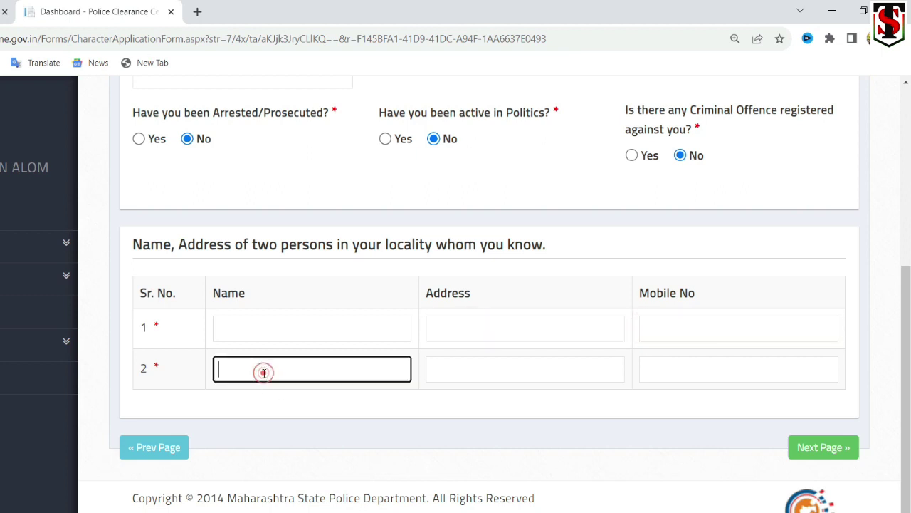
{"action": "left_click", "coordinate": [249, 323]}
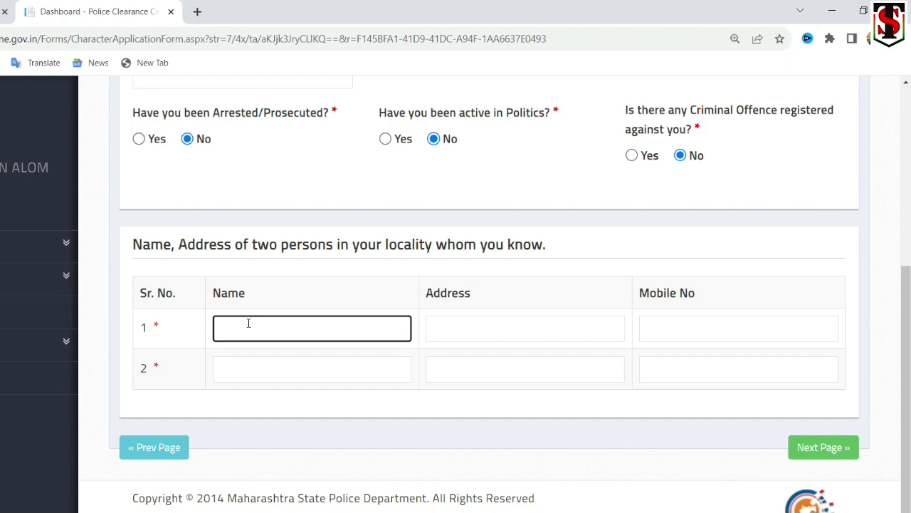
{"action": "scroll", "coordinate": [584, 449], "scroll_direction": "up", "scroll_amount": 2}
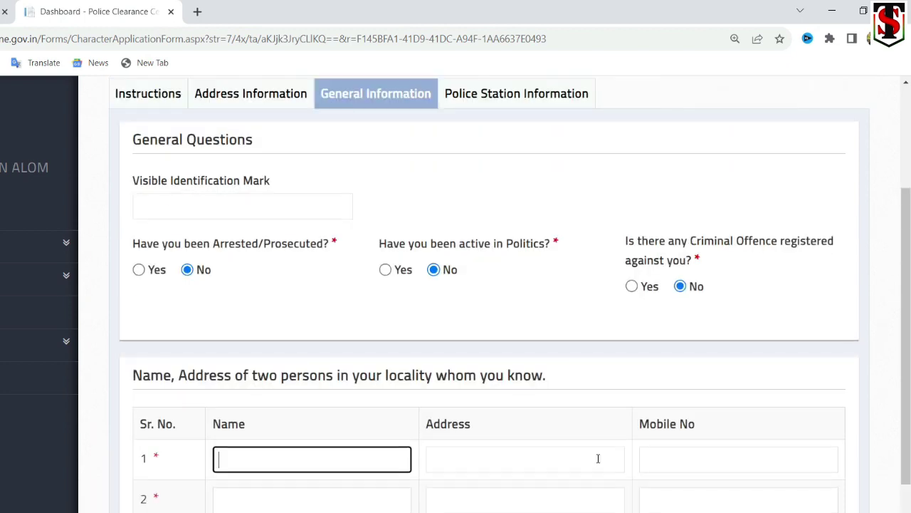
{"action": "scroll", "coordinate": [752, 503], "scroll_direction": "down", "scroll_amount": 2}
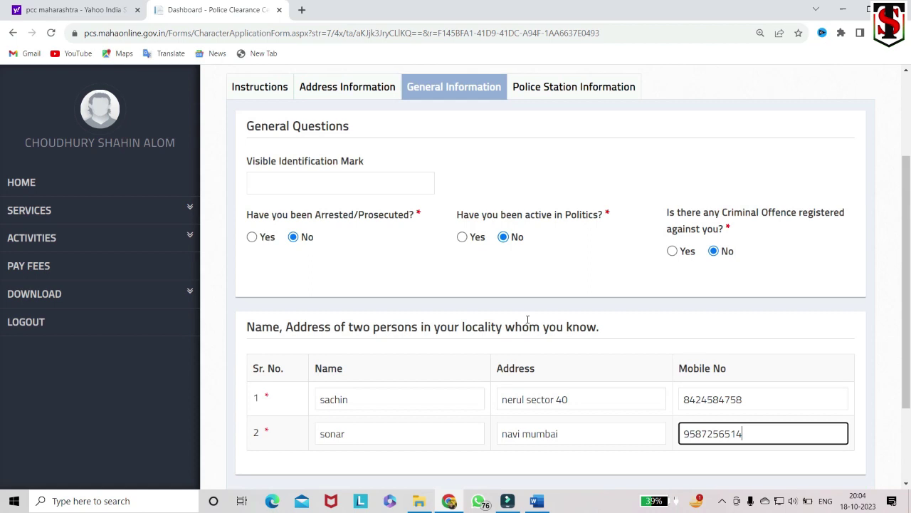
{"action": "scroll", "coordinate": [471, 381], "scroll_direction": "up", "scroll_amount": 2}
{"action": "scroll", "coordinate": [461, 440], "scroll_direction": "down", "scroll_amount": 2}
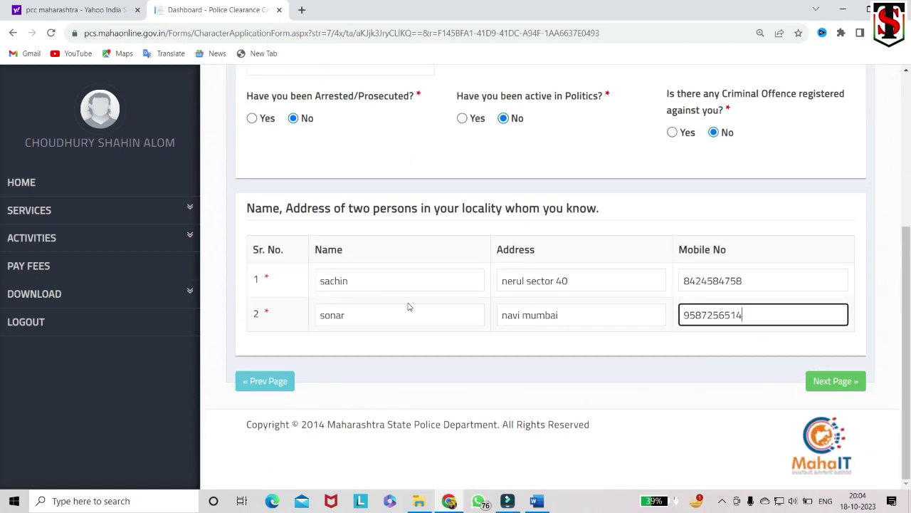
Check both acquaintances' addresses and continue to the Police Station Information page
{"action": "left_click", "coordinate": [572, 322]}
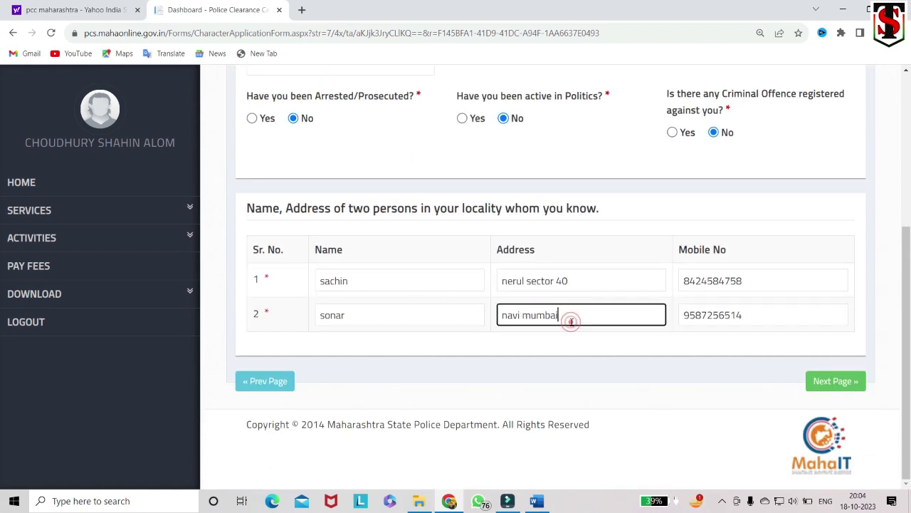
{"action": "left_click", "coordinate": [587, 282]}
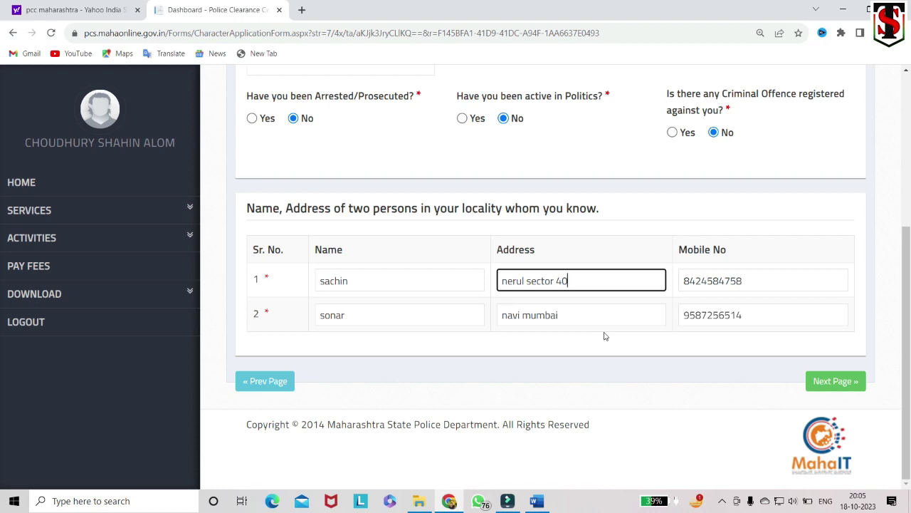
{"action": "scroll", "coordinate": [604, 336], "scroll_direction": "up", "scroll_amount": 3}
{"action": "scroll", "coordinate": [604, 335], "scroll_direction": "down", "scroll_amount": 2}
{"action": "left_click", "coordinate": [830, 442]}
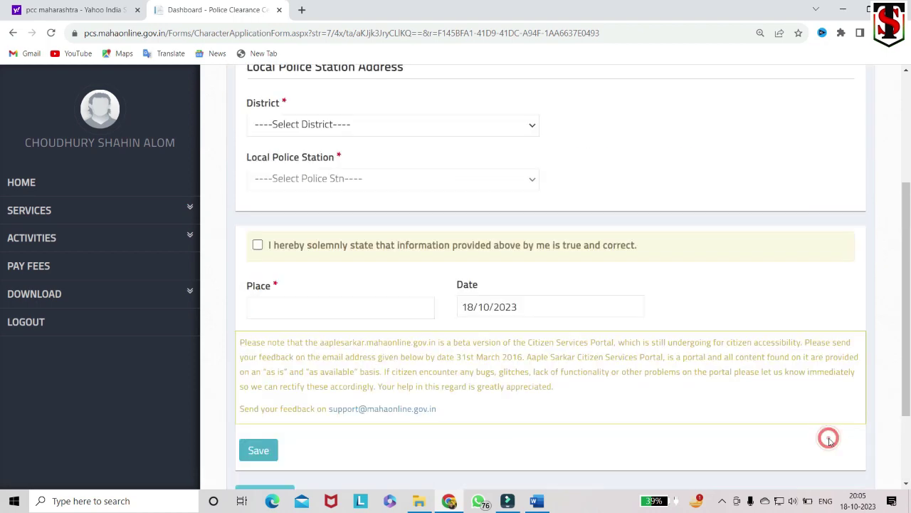
Select Navi Mumbai as District and Nerul P. Station as Local Police Station
{"action": "scroll", "coordinate": [524, 285], "scroll_direction": "up", "scroll_amount": 4}
{"action": "scroll", "coordinate": [482, 264], "scroll_direction": "down", "scroll_amount": 1}
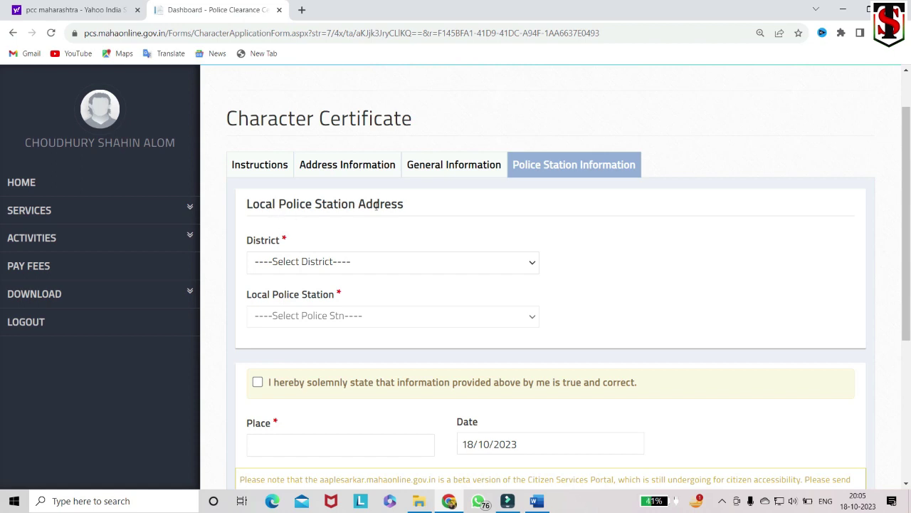
{"action": "left_click", "coordinate": [376, 263]}
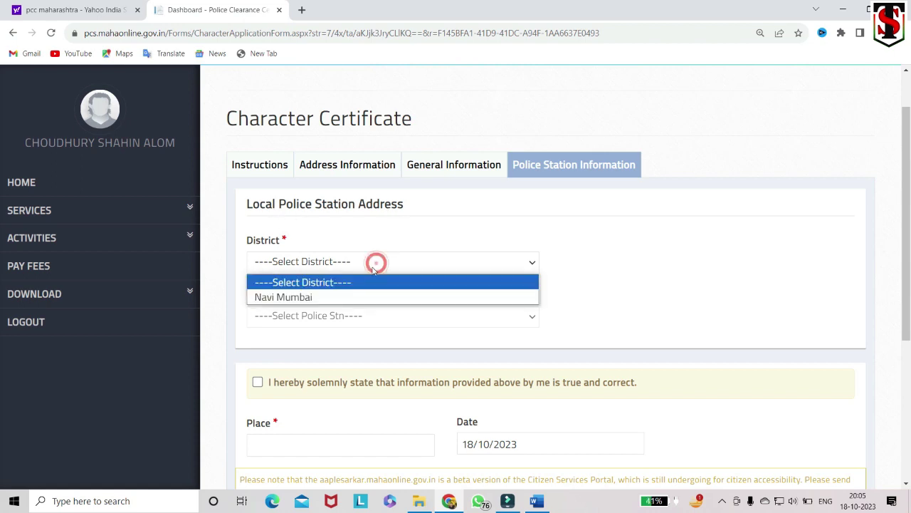
{"action": "left_click", "coordinate": [341, 299]}
{"action": "scroll", "coordinate": [333, 271], "scroll_direction": "down", "scroll_amount": 1}
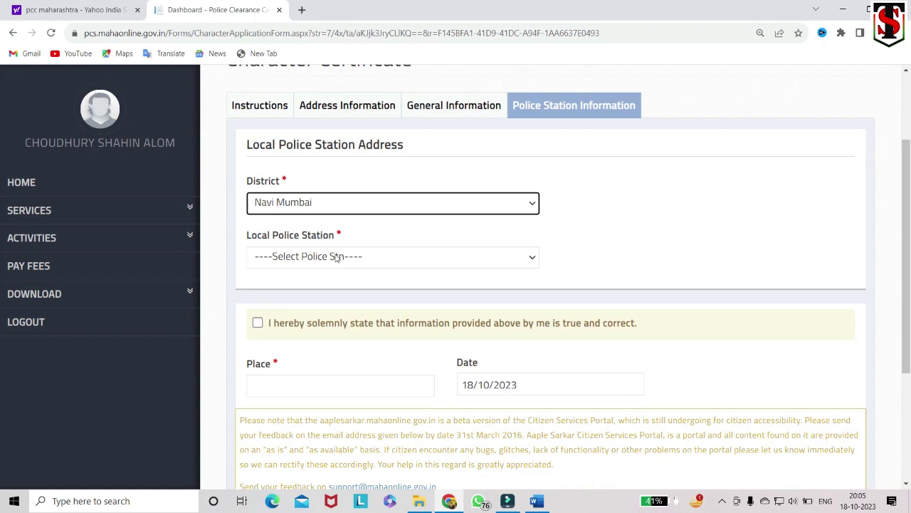
{"action": "left_click", "coordinate": [341, 256]}
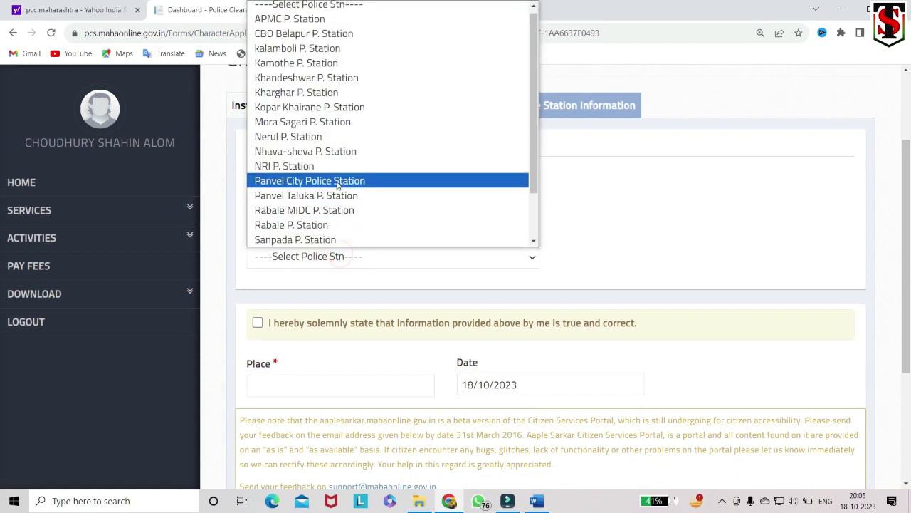
{"action": "scroll", "coordinate": [337, 185], "scroll_direction": "down", "scroll_amount": 2}
{"action": "scroll", "coordinate": [337, 186], "scroll_direction": "up", "scroll_amount": 2}
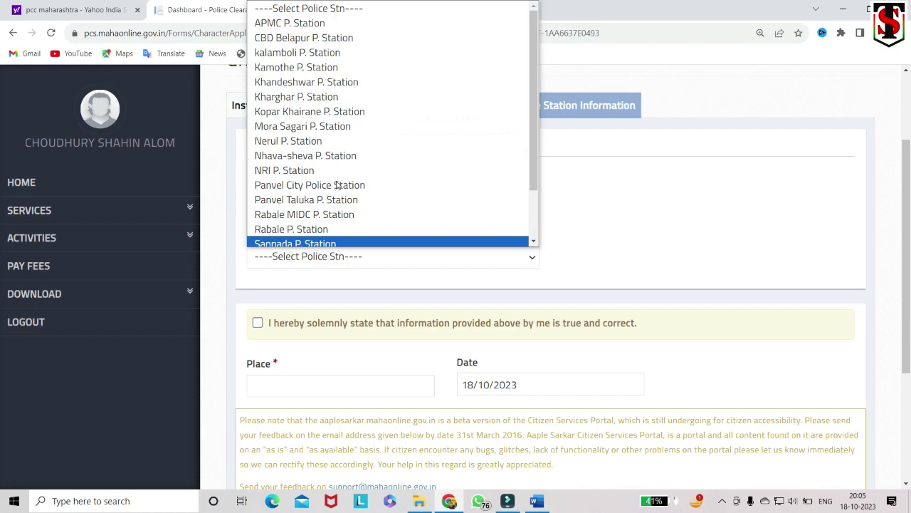
{"action": "scroll", "coordinate": [324, 100], "scroll_direction": "down", "scroll_amount": 1}
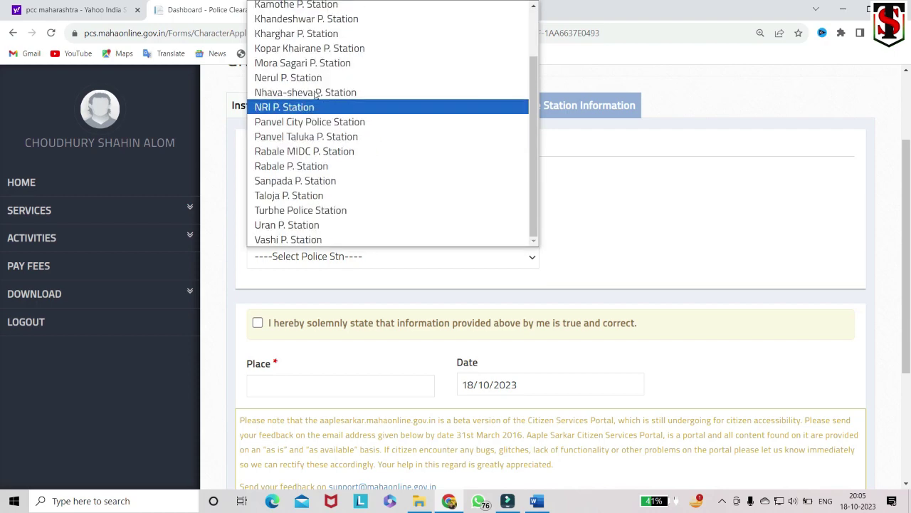
{"action": "left_click", "coordinate": [314, 77]}
Tick the declaration checkbox and enter 'navi mumbai' as the Place
{"action": "scroll", "coordinate": [361, 228], "scroll_direction": "down", "scroll_amount": 3}
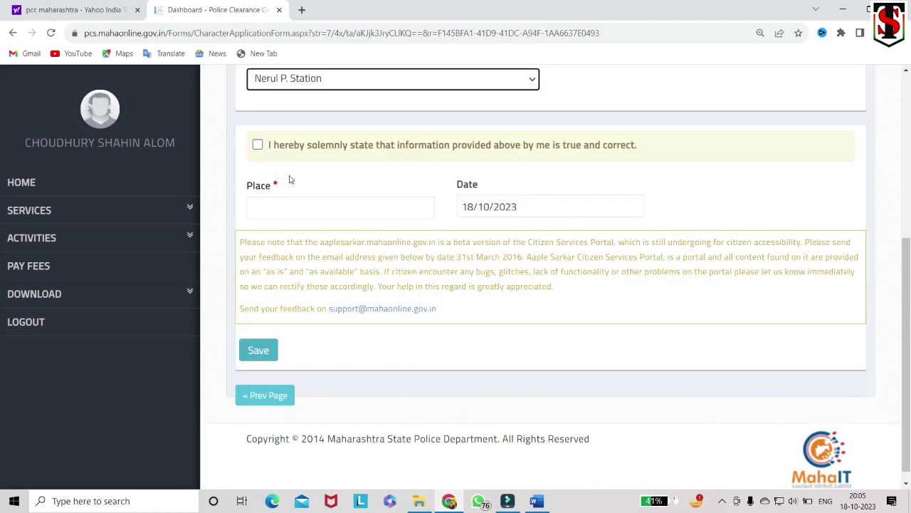
{"action": "left_click", "coordinate": [258, 145]}
{"action": "scroll", "coordinate": [274, 184], "scroll_direction": "up", "scroll_amount": 2}
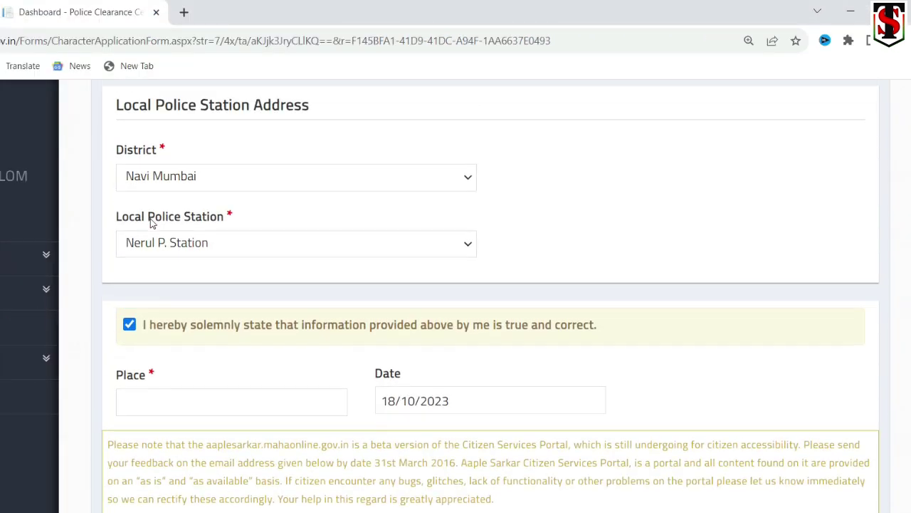
{"action": "scroll", "coordinate": [150, 223], "scroll_direction": "down", "scroll_amount": 1}
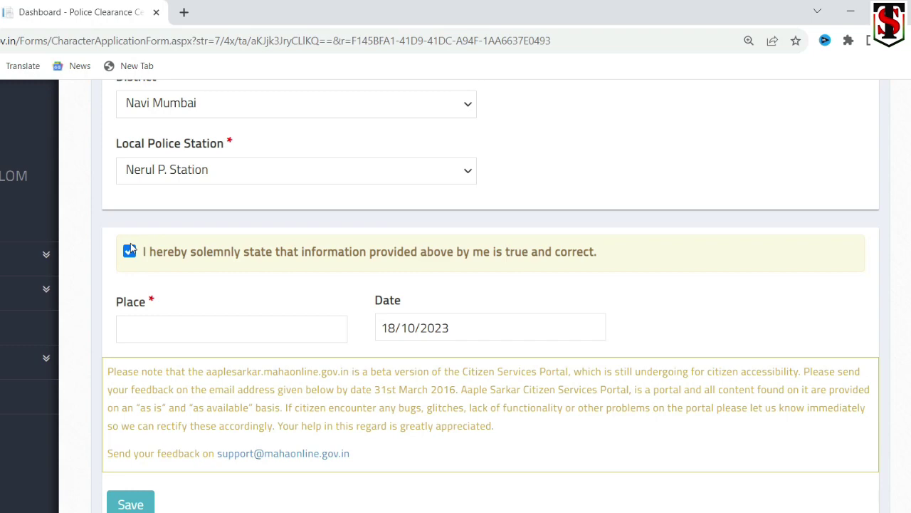
{"action": "scroll", "coordinate": [131, 245], "scroll_direction": "up", "scroll_amount": 3}
{"action": "scroll", "coordinate": [130, 245], "scroll_direction": "down", "scroll_amount": 3}
{"action": "left_click", "coordinate": [170, 330]}
{"action": "type", "text": "navi muba"}
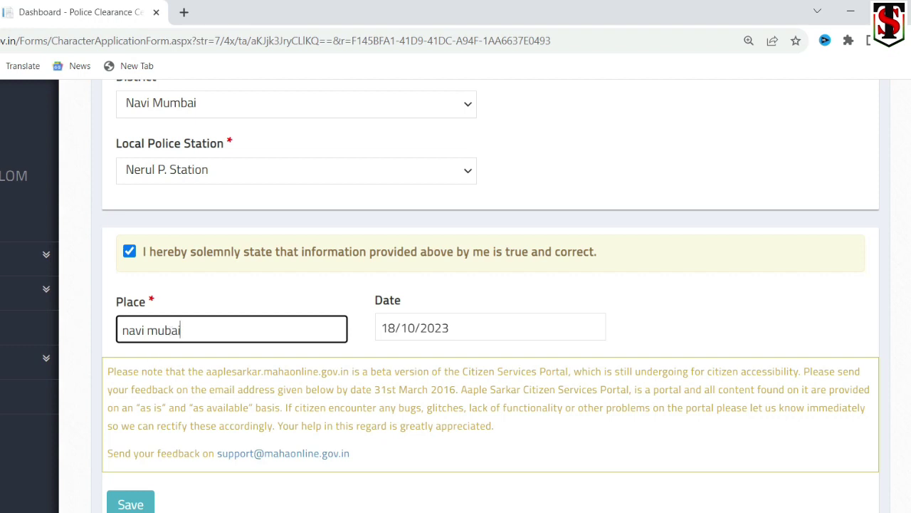
{"action": "type", "text": "i"}
{"action": "key", "text": "BackSpace"}
{"action": "key", "text": "BackSpace"}
{"action": "key", "text": "BackSpace"}
{"action": "type", "text": "mbai"}
{"action": "scroll", "coordinate": [318, 349], "scroll_direction": "down", "scroll_amount": 1}
Save the application and wait for the Upload Photo/Sign page to load
{"action": "left_click", "coordinate": [123, 434]}
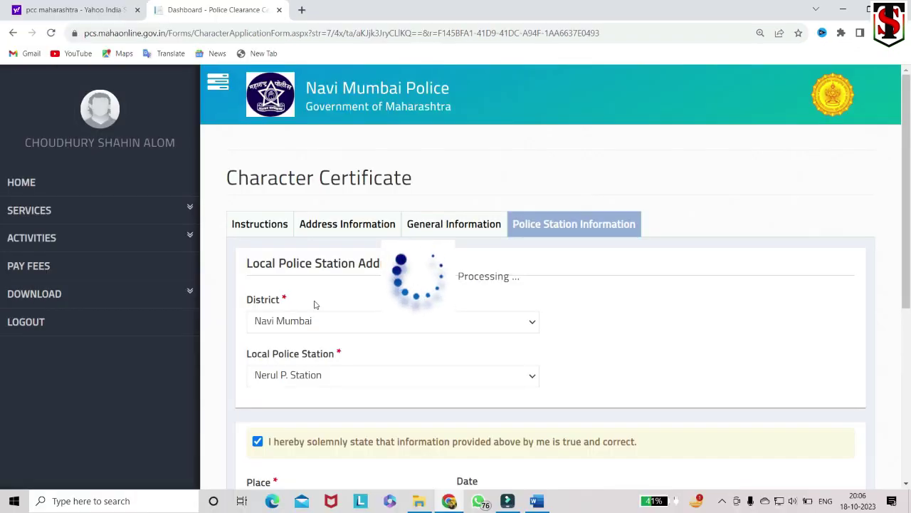
{"action": "scroll", "coordinate": [315, 305], "scroll_direction": "down", "scroll_amount": 2}
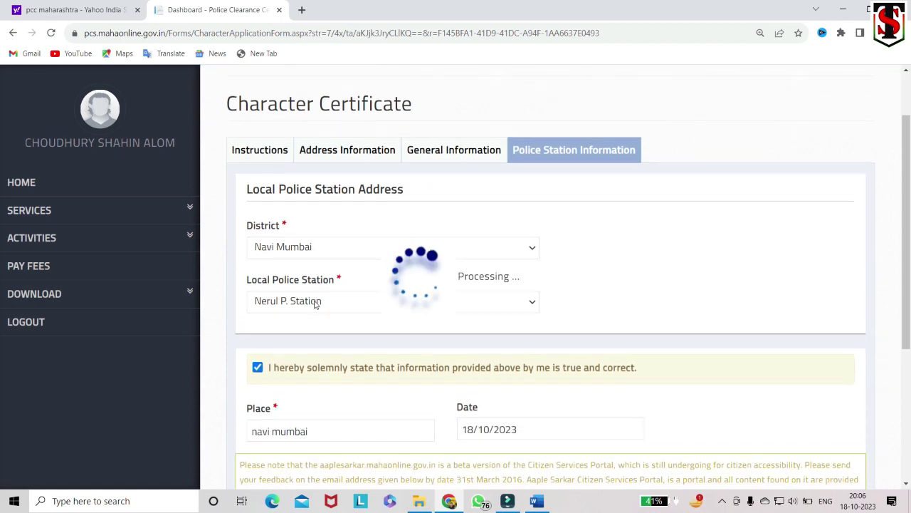
{"action": "scroll", "coordinate": [315, 305], "scroll_direction": "down", "scroll_amount": 2}
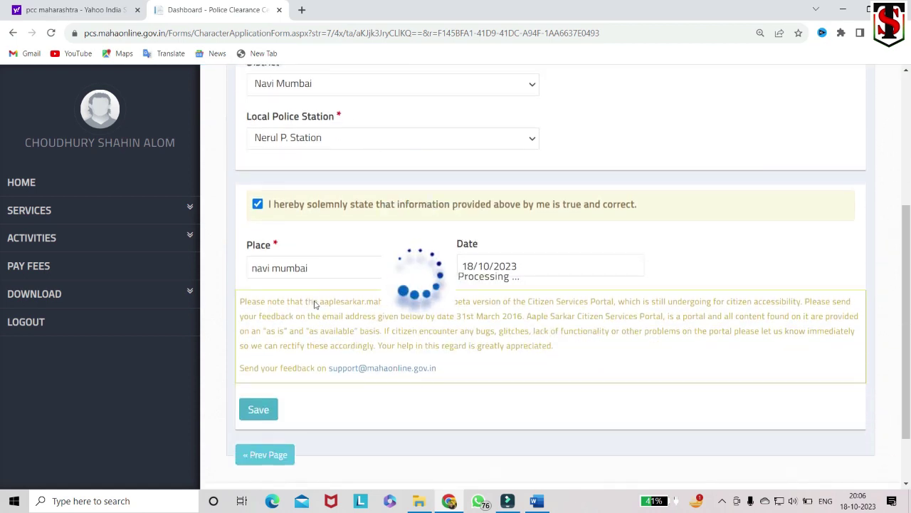
{"action": "scroll", "coordinate": [315, 305], "scroll_direction": "up", "scroll_amount": 4}
{"action": "scroll", "coordinate": [315, 304], "scroll_direction": "down", "scroll_amount": 3}
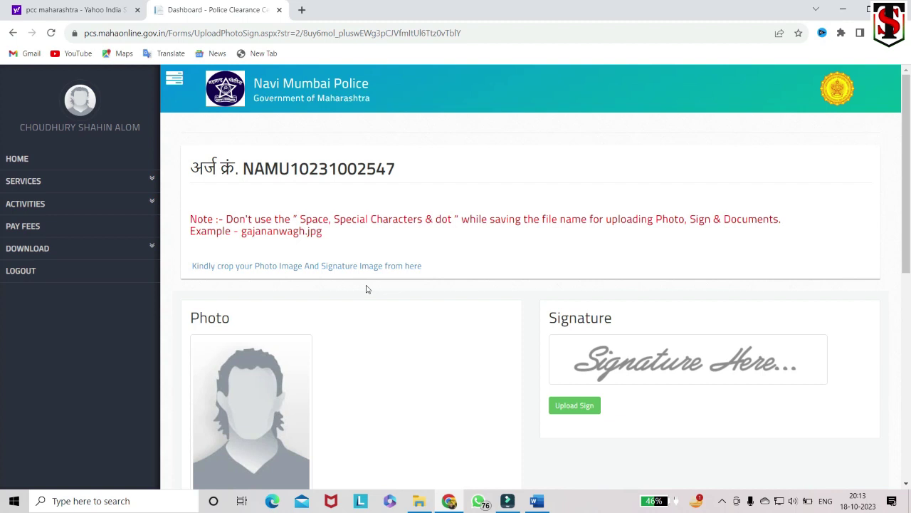
Highlight the application number shown on the upload page
{"action": "left_click_drag", "start_coordinate": [409, 170], "coordinate": [242, 170]}
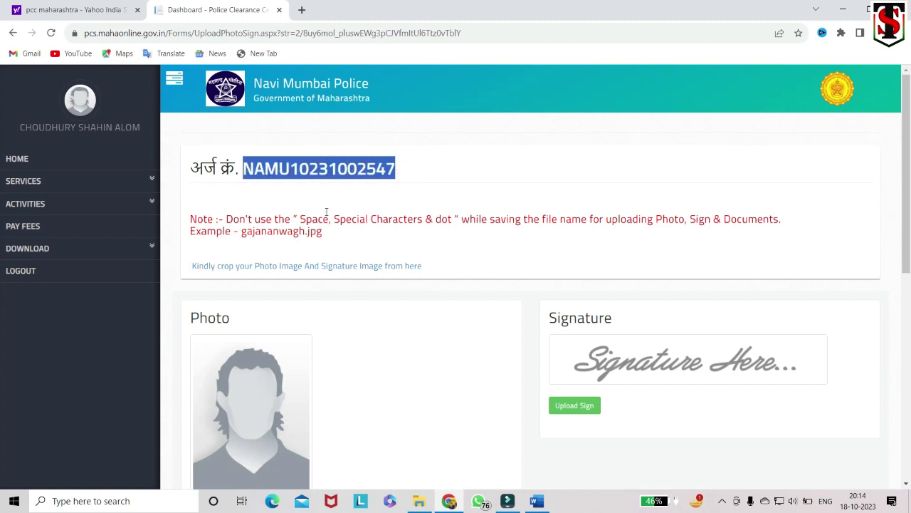
{"action": "scroll", "coordinate": [360, 267], "scroll_direction": "down", "scroll_amount": 1}
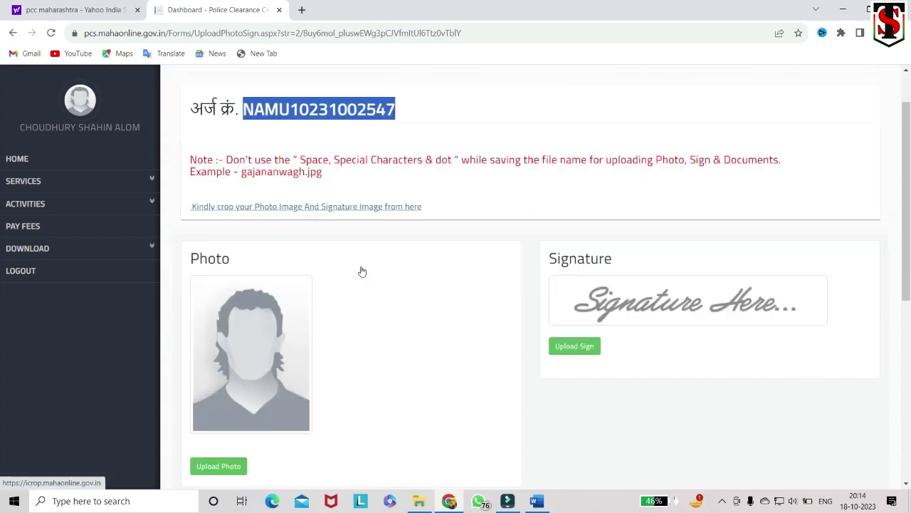
{"action": "scroll", "coordinate": [361, 270], "scroll_direction": "up", "scroll_amount": 1}
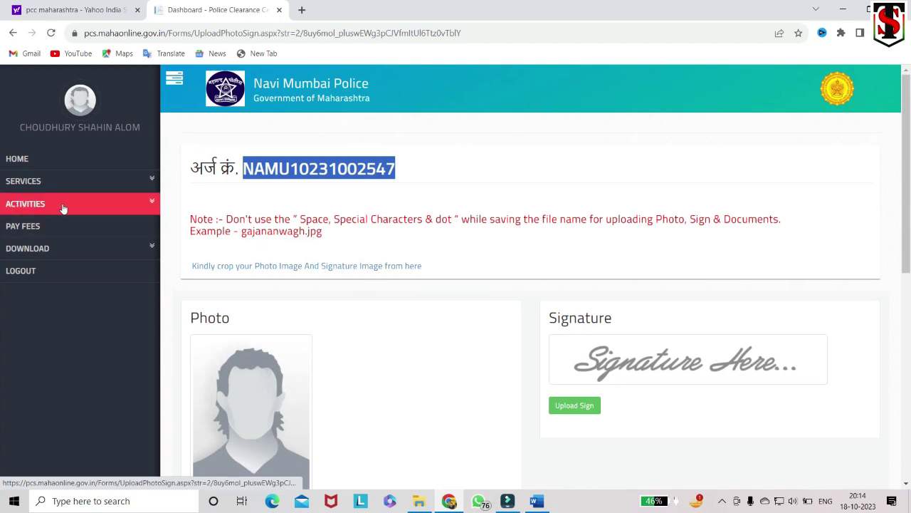
Expand ACTIVITIES in the sidebar to show VIEW APPLICATION and ADD PHOTOS & DOCUMENTS
{"action": "left_click", "coordinate": [122, 208]}
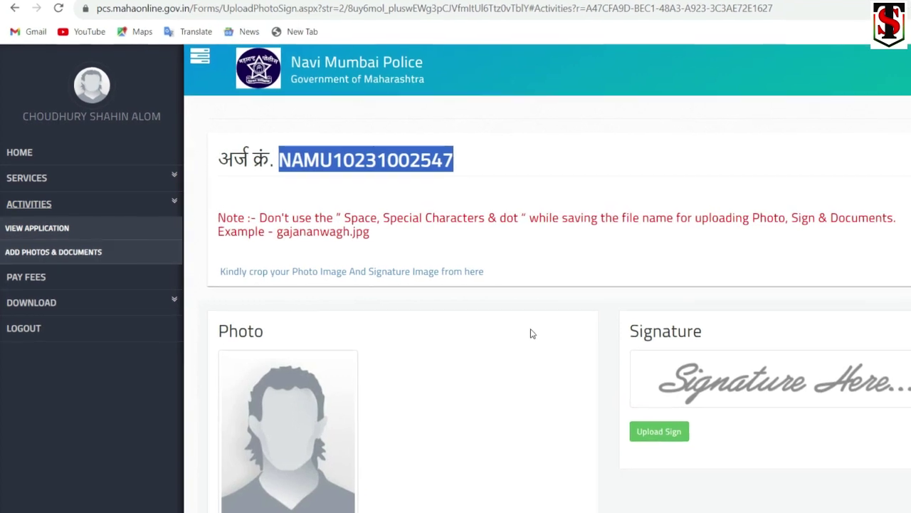
{"action": "scroll", "coordinate": [530, 333], "scroll_direction": "down", "scroll_amount": 3}
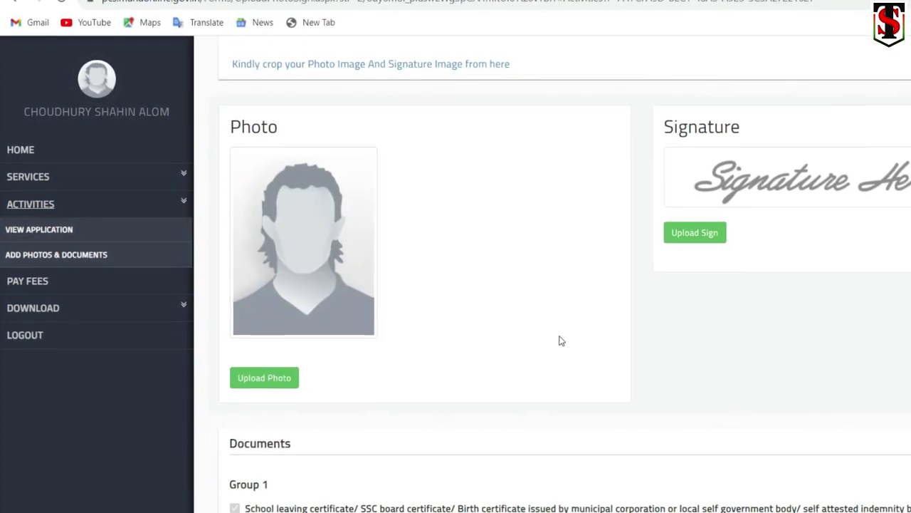
{"action": "scroll", "coordinate": [569, 335], "scroll_direction": "up", "scroll_amount": 3}
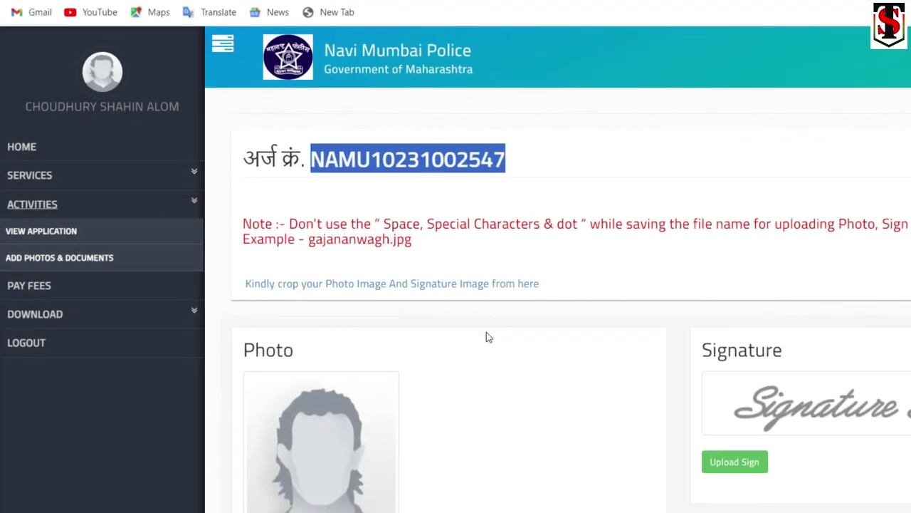
{"action": "scroll", "coordinate": [466, 356], "scroll_direction": "down", "scroll_amount": 1}
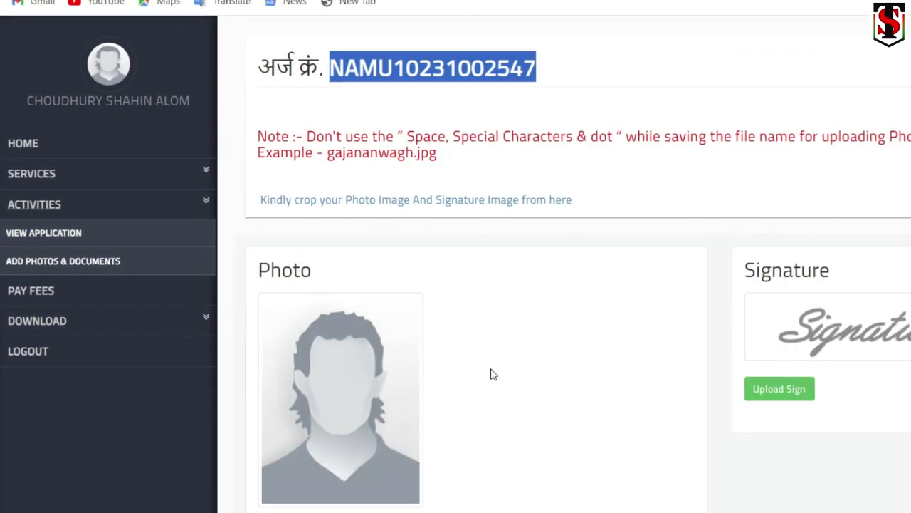
{"action": "scroll", "coordinate": [499, 375], "scroll_direction": "down", "scroll_amount": 3}
{"action": "left_click", "coordinate": [583, 396]}
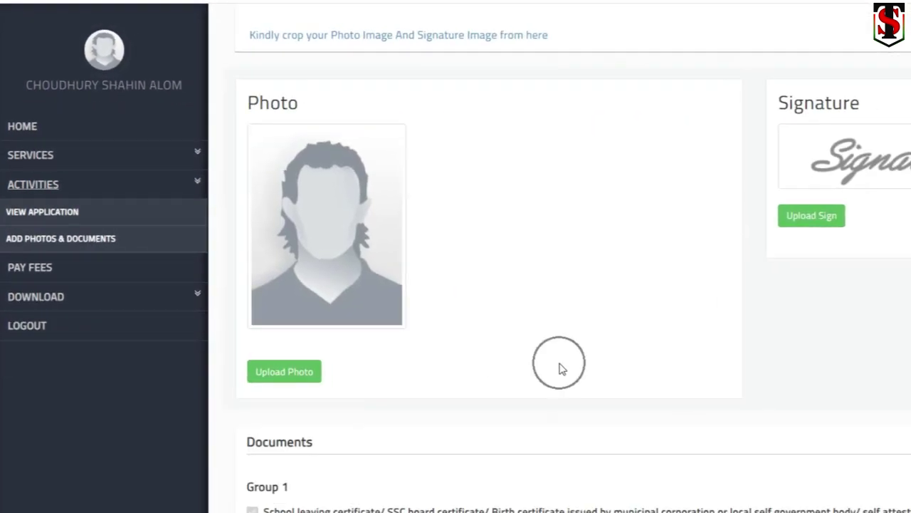
{"action": "scroll", "coordinate": [588, 376], "scroll_direction": "up", "scroll_amount": 3}
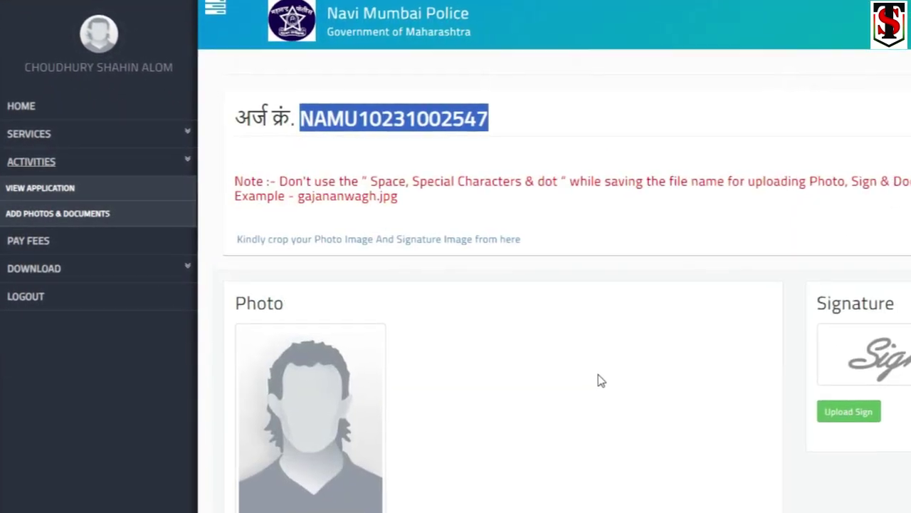
{"action": "scroll", "coordinate": [600, 380], "scroll_direction": "down", "scroll_amount": 3}
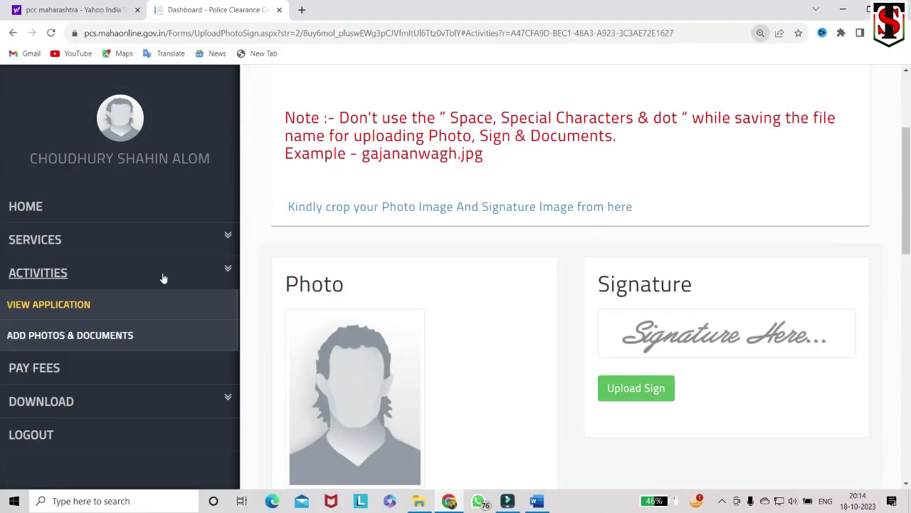
Under ADD PHOTOS & DOCUMENTS, fill the saved Application ID from autofill and search it
{"action": "left_click", "coordinate": [81, 339]}
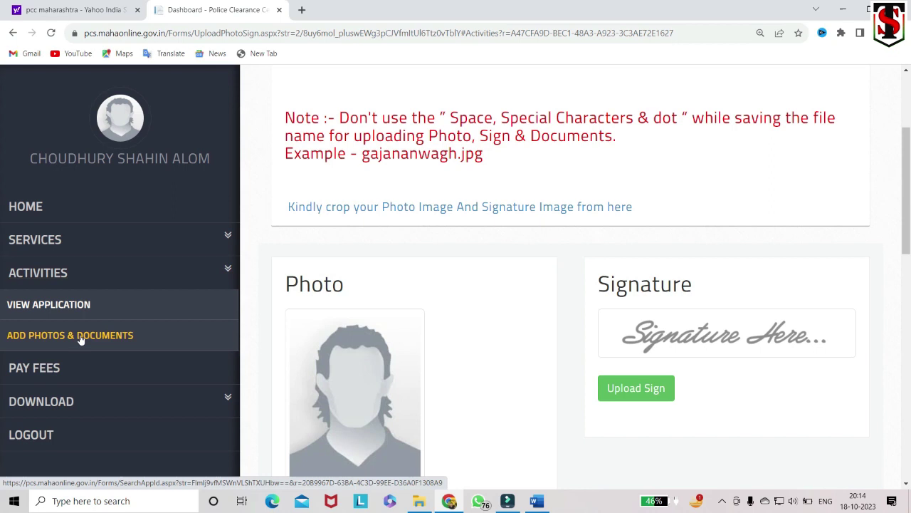
{"action": "key", "text": "ctrl+minus"}
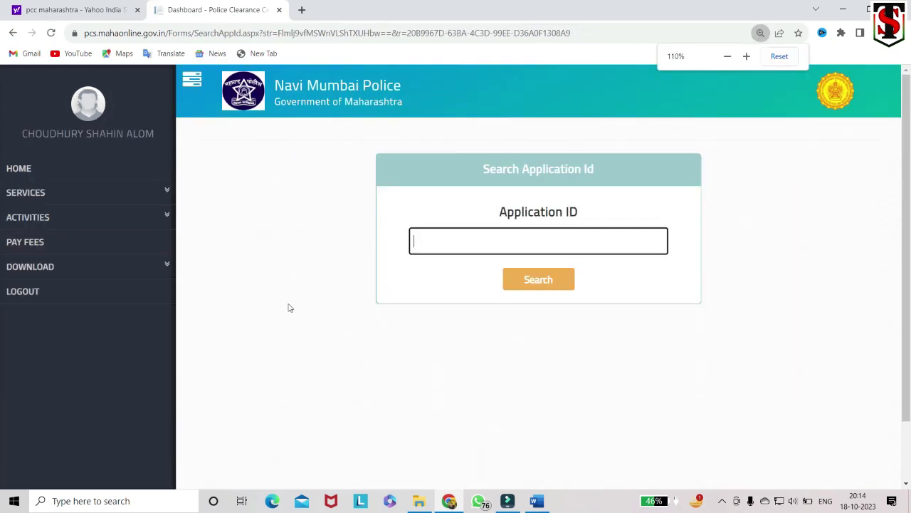
{"action": "scroll", "coordinate": [292, 305], "scroll_direction": "down", "scroll_amount": 3}
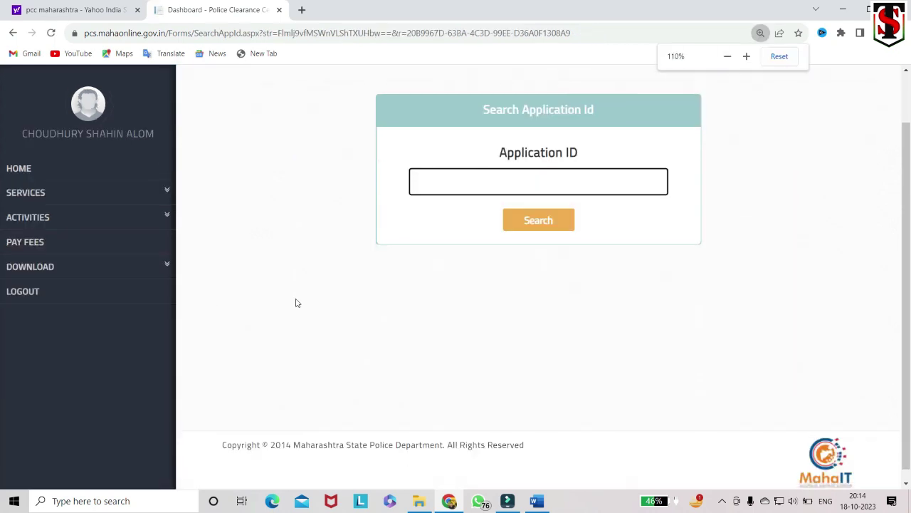
{"action": "left_click", "coordinate": [430, 179]}
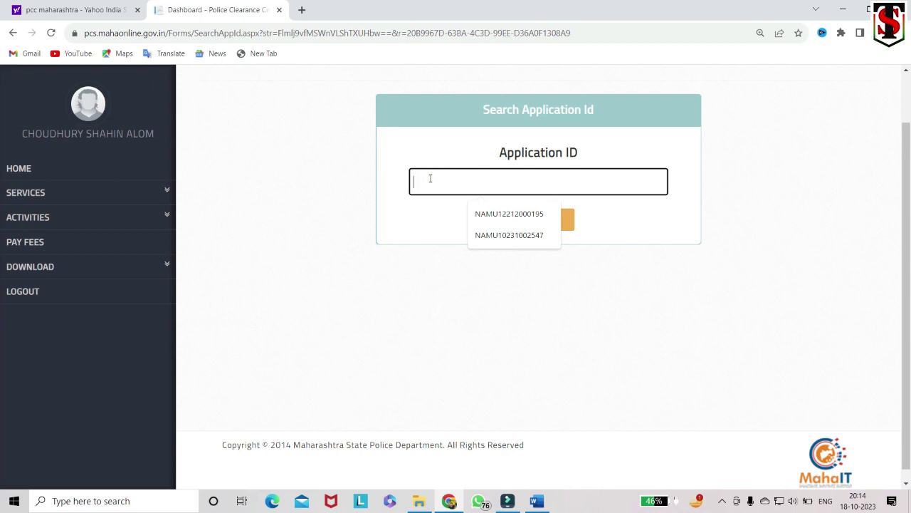
{"action": "key", "text": "Down"}
{"action": "key", "text": "Down"}
{"action": "key", "text": "Return"}
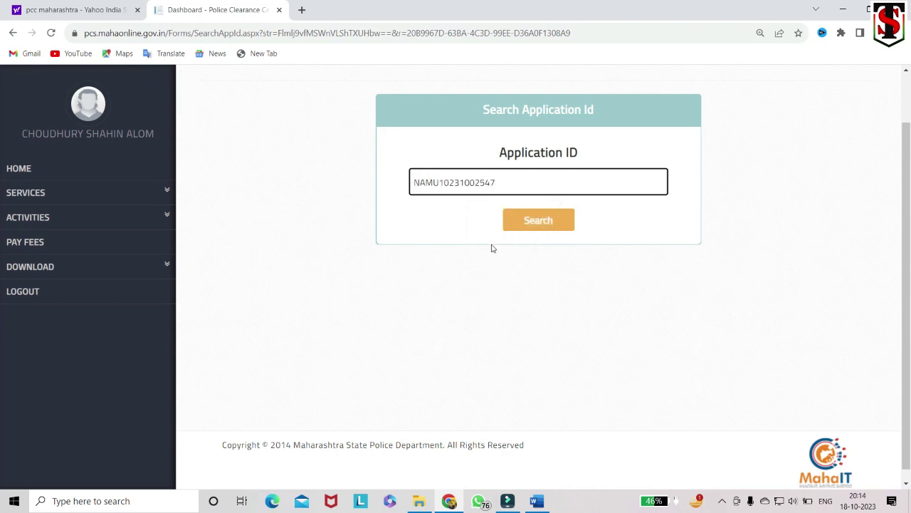
{"action": "scroll", "coordinate": [526, 265], "scroll_direction": "up", "scroll_amount": 1}
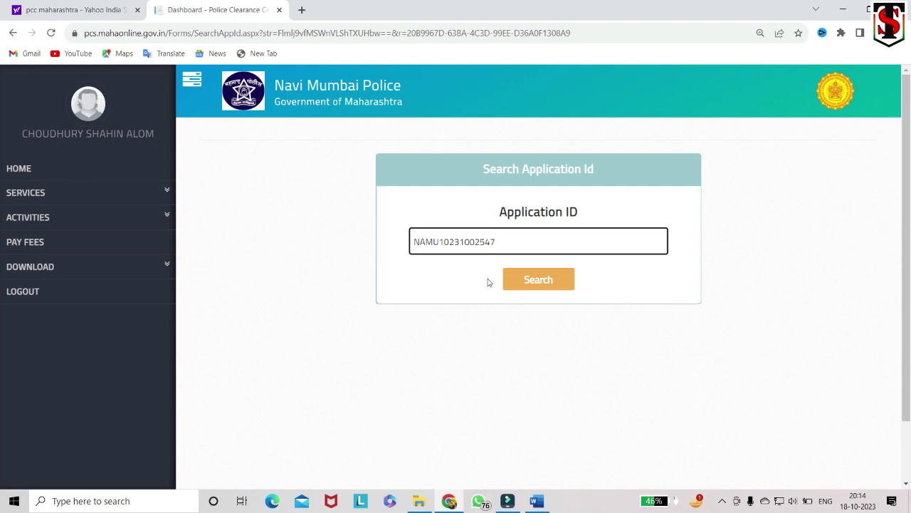
{"action": "left_click", "coordinate": [538, 282]}
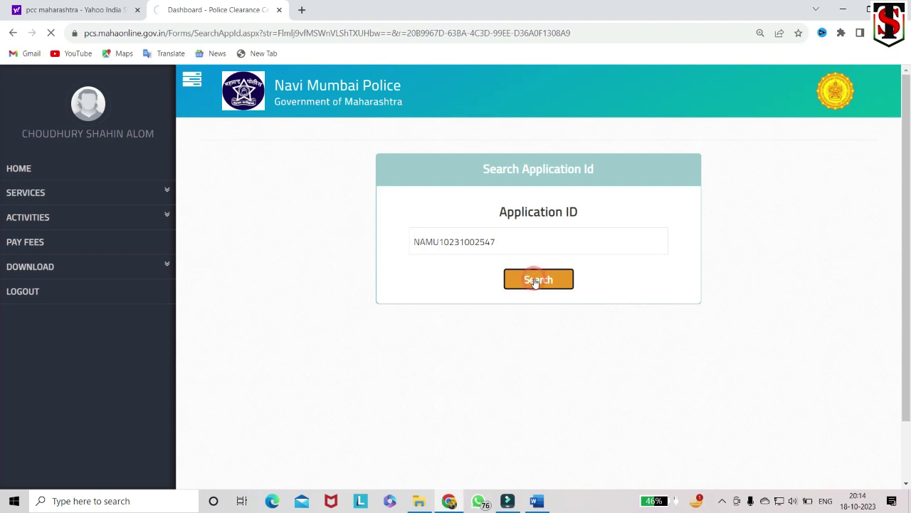
{"action": "scroll", "coordinate": [451, 321], "scroll_direction": "down", "scroll_amount": 3}
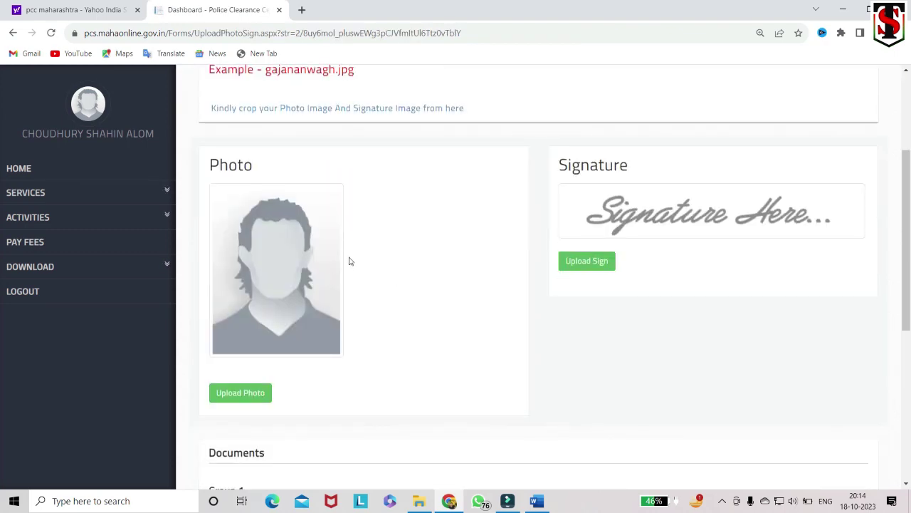
{"action": "scroll", "coordinate": [349, 262], "scroll_direction": "down", "scroll_amount": 2}
{"action": "scroll", "coordinate": [349, 261], "scroll_direction": "down", "scroll_amount": 3}
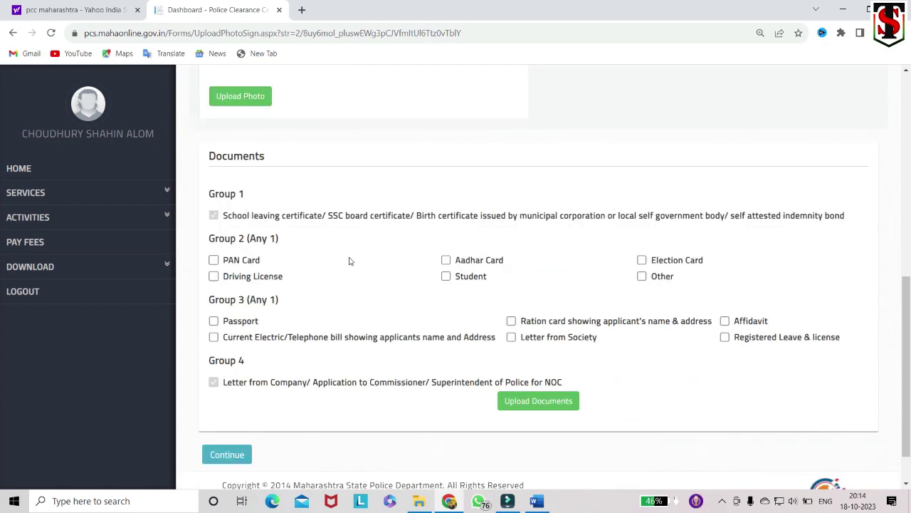
{"action": "scroll", "coordinate": [349, 261], "scroll_direction": "up", "scroll_amount": 4}
{"action": "scroll", "coordinate": [349, 261], "scroll_direction": "up", "scroll_amount": 2}
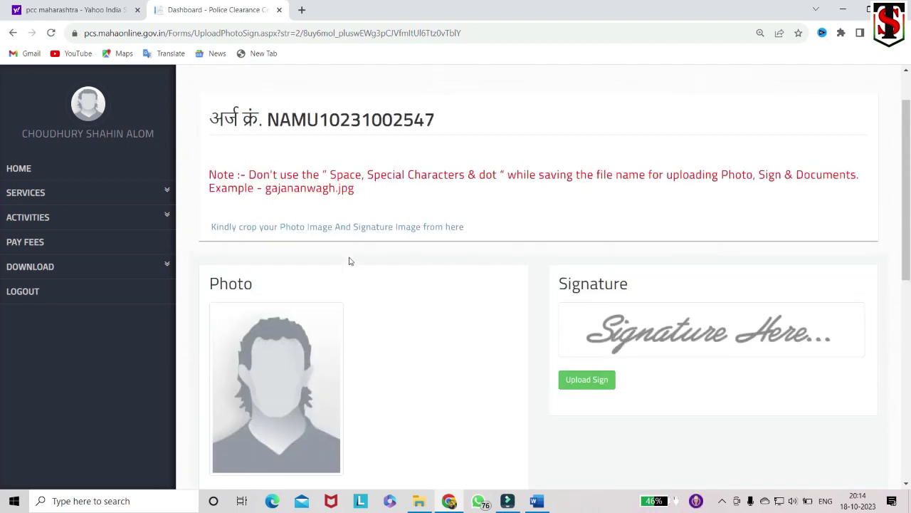
{"action": "scroll", "coordinate": [349, 261], "scroll_direction": "down", "scroll_amount": 1}
{"action": "scroll", "coordinate": [349, 261], "scroll_direction": "up", "scroll_amount": 1}
{"action": "scroll", "coordinate": [366, 270], "scroll_direction": "down", "scroll_amount": 1}
{"action": "scroll", "coordinate": [366, 271], "scroll_direction": "down", "scroll_amount": 1}
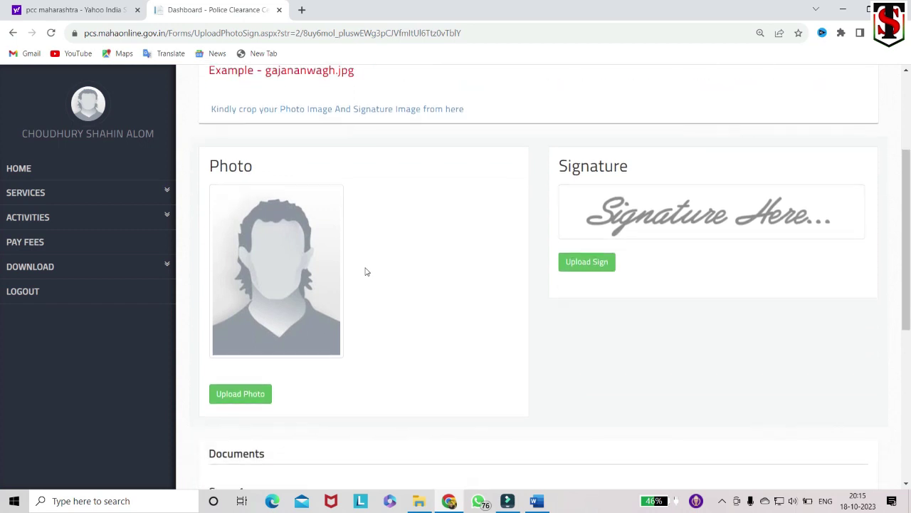
{"action": "scroll", "coordinate": [366, 270], "scroll_direction": "up", "scroll_amount": 2}
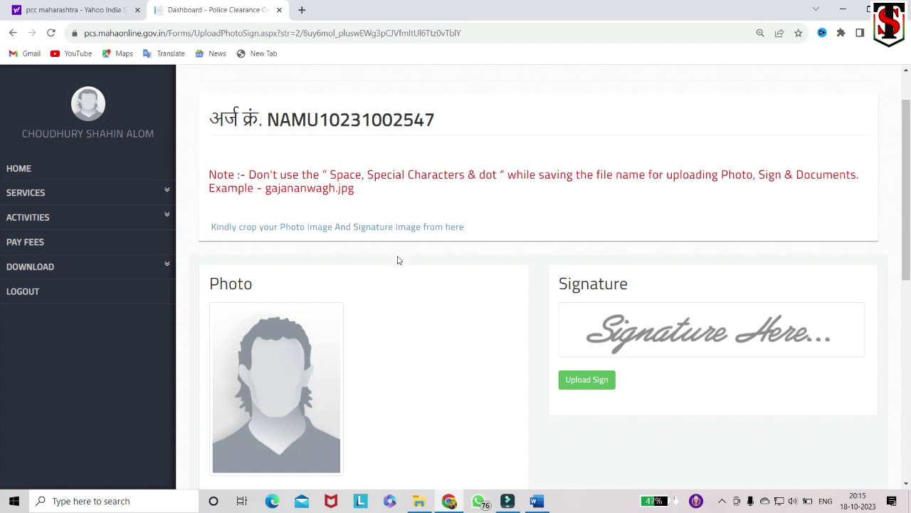
{"action": "scroll", "coordinate": [397, 259], "scroll_direction": "down", "scroll_amount": 3}
{"action": "scroll", "coordinate": [397, 259], "scroll_direction": "up", "scroll_amount": 3}
{"action": "scroll", "coordinate": [397, 259], "scroll_direction": "down", "scroll_amount": 2}
{"action": "scroll", "coordinate": [398, 259], "scroll_direction": "up", "scroll_amount": 2}
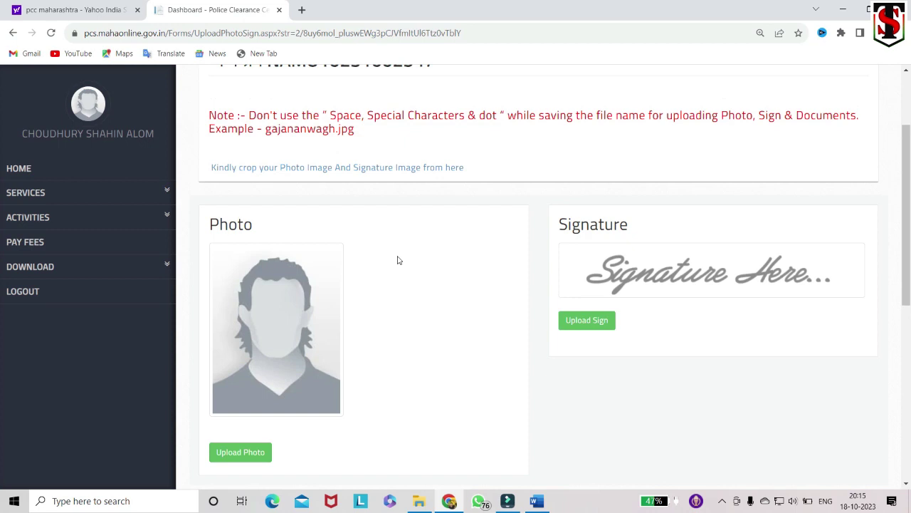
{"action": "scroll", "coordinate": [399, 260], "scroll_direction": "down", "scroll_amount": 1}
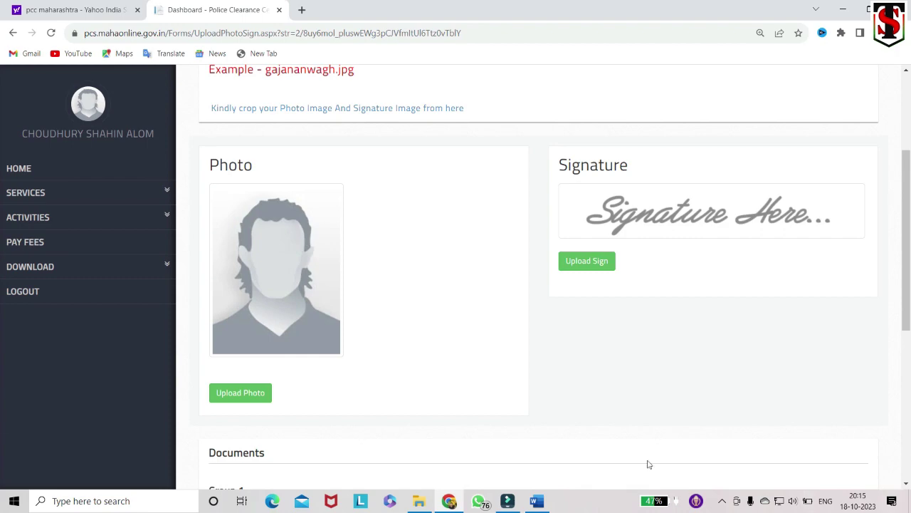
In Word's pcc note, show the photo rules: JPEG/PNG/TIFF, 5kb to 20 kb, 160 pixels wide
{"action": "left_click", "coordinate": [537, 501]}
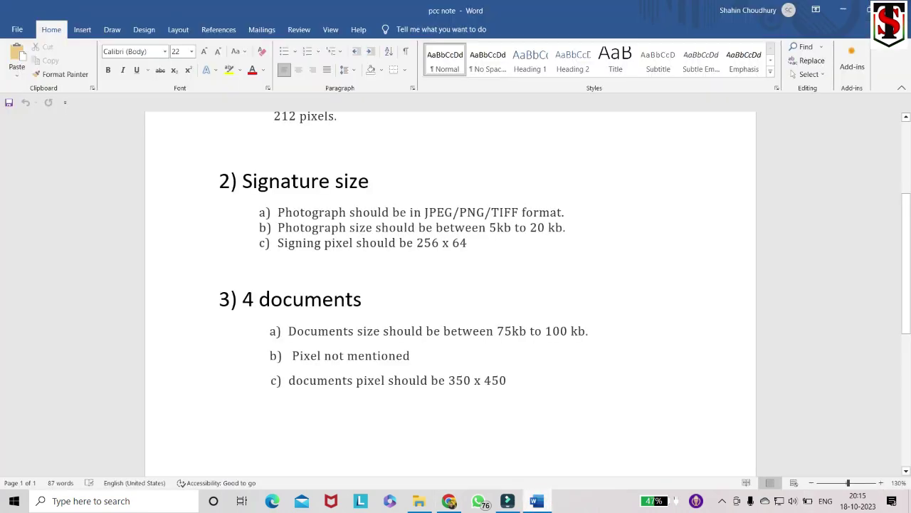
{"action": "scroll", "coordinate": [621, 321], "scroll_direction": "up", "scroll_amount": 3}
{"action": "scroll", "coordinate": [621, 322], "scroll_direction": "up", "scroll_amount": 3, "text": "ctrl"}
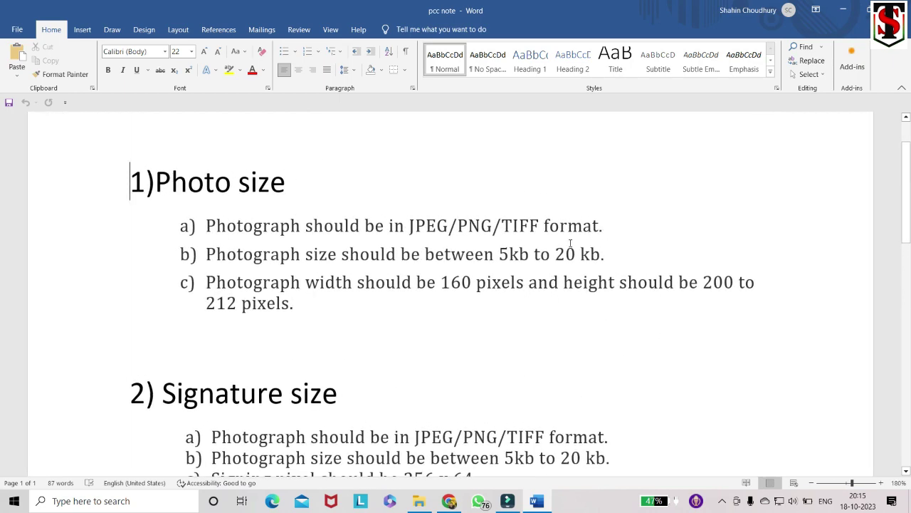
{"action": "left_click_drag", "start_coordinate": [543, 225], "coordinate": [474, 207]}
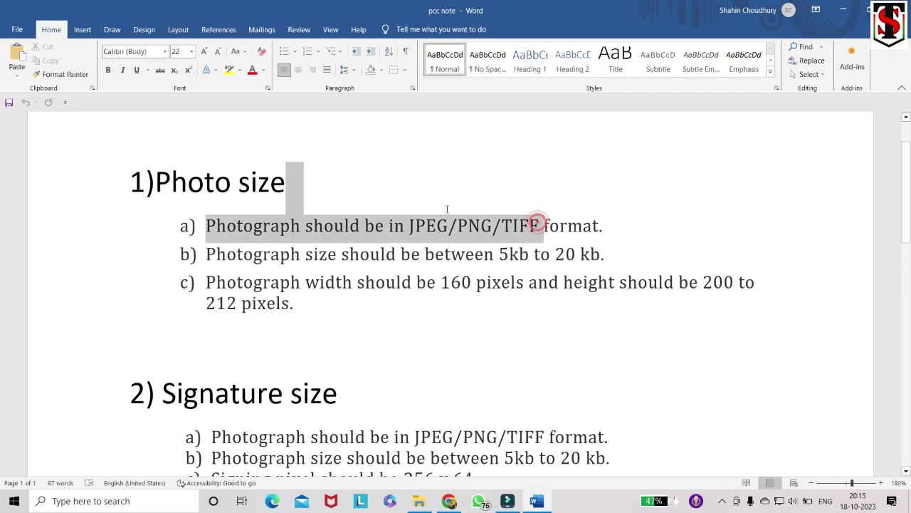
{"action": "left_click", "coordinate": [481, 225]}
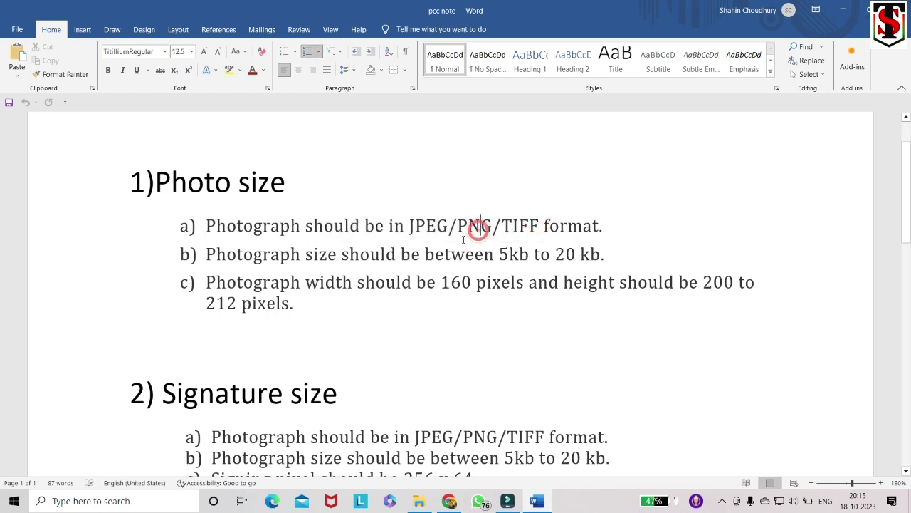
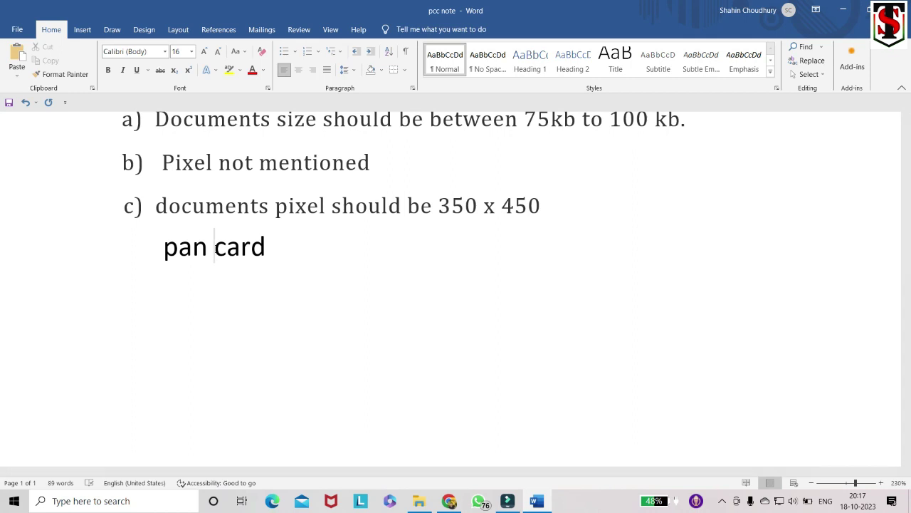
Delete the 'pan card' line so the Word note ends with the 350 x 450 pixel requirement
{"action": "type", "text": "....,,"}
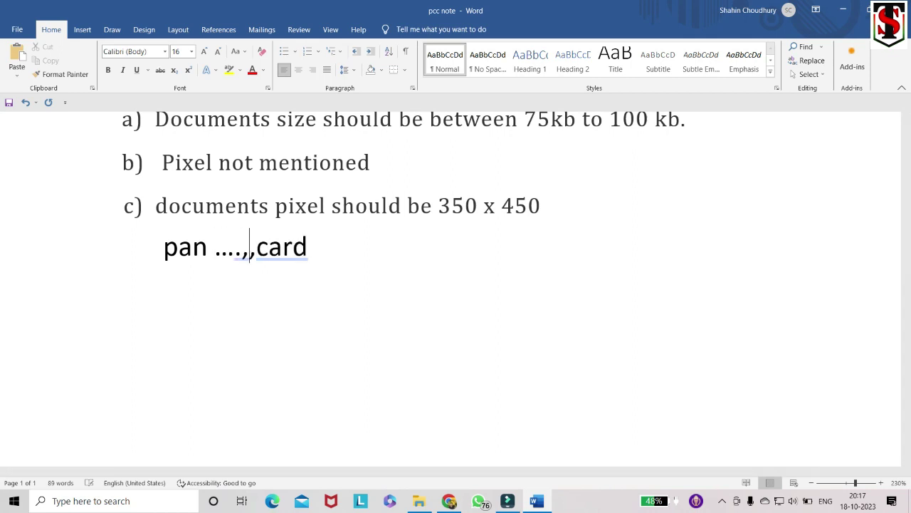
{"action": "type", "text": ","}
{"action": "key", "text": "BackSpace"}
{"action": "key", "text": "BackSpace"}
{"action": "key", "text": "BackSpace"}
{"action": "key", "text": "BackSpace"}
{"action": "key", "text": "BackSpace"}
{"action": "key", "text": "BackSpace"}
{"action": "key", "text": "BackSpace"}
{"action": "key", "text": "BackSpace"}
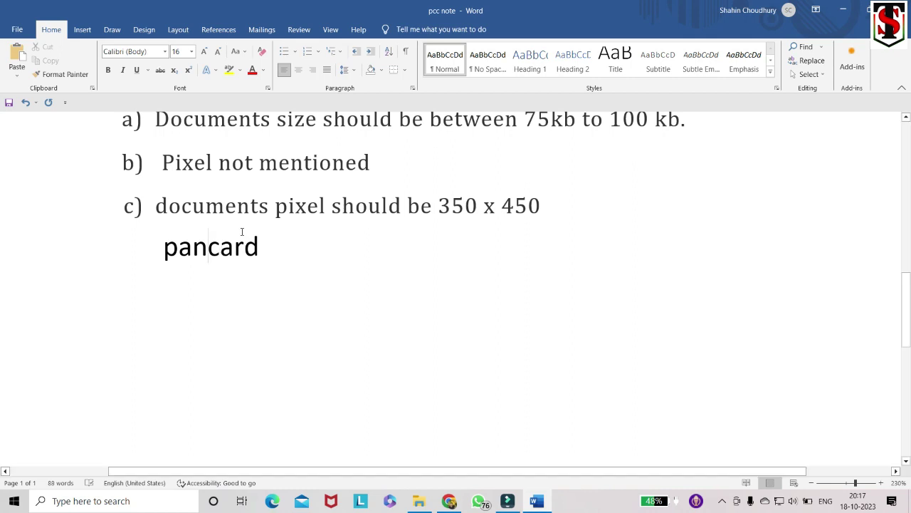
{"action": "left_click", "coordinate": [265, 245]}
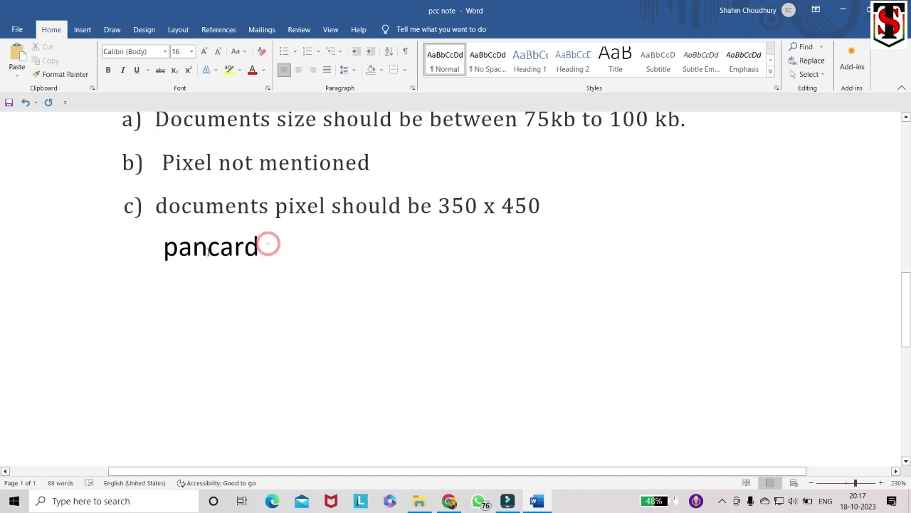
{"action": "left_click", "coordinate": [205, 249]}
{"action": "type", "text": "..."}
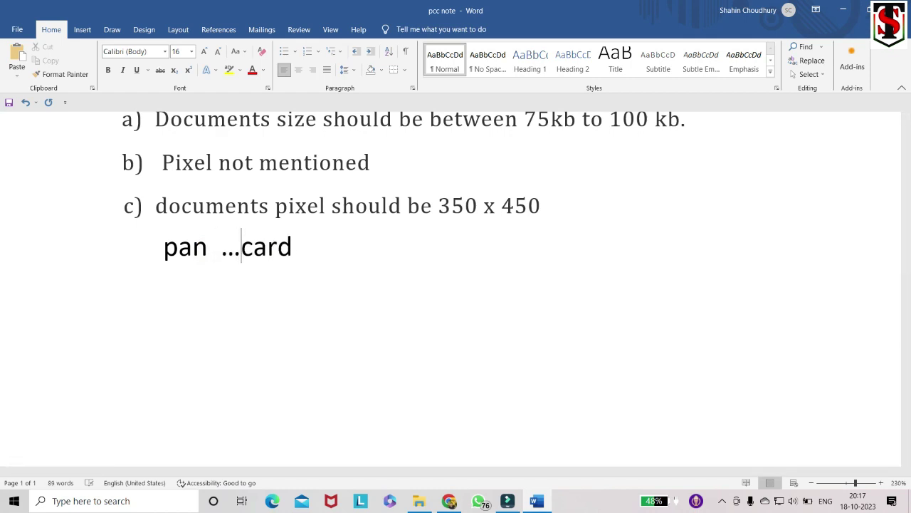
{"action": "key", "text": "BackSpace"}
{"action": "key", "text": "BackSpace"}
{"action": "key", "text": "BackSpace"}
{"action": "key", "text": "BackSpace"}
{"action": "key", "text": "BackSpace"}
{"action": "key", "text": "BackSpace"}
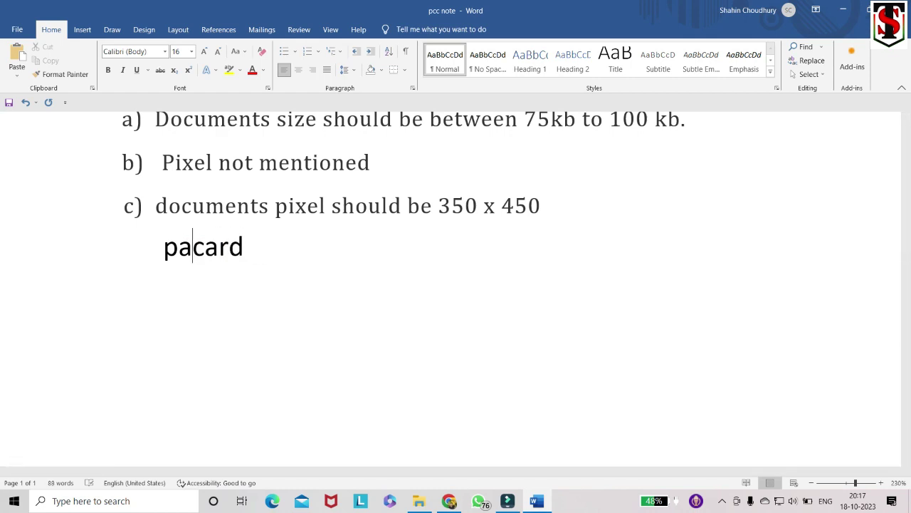
{"action": "left_click", "coordinate": [266, 247]}
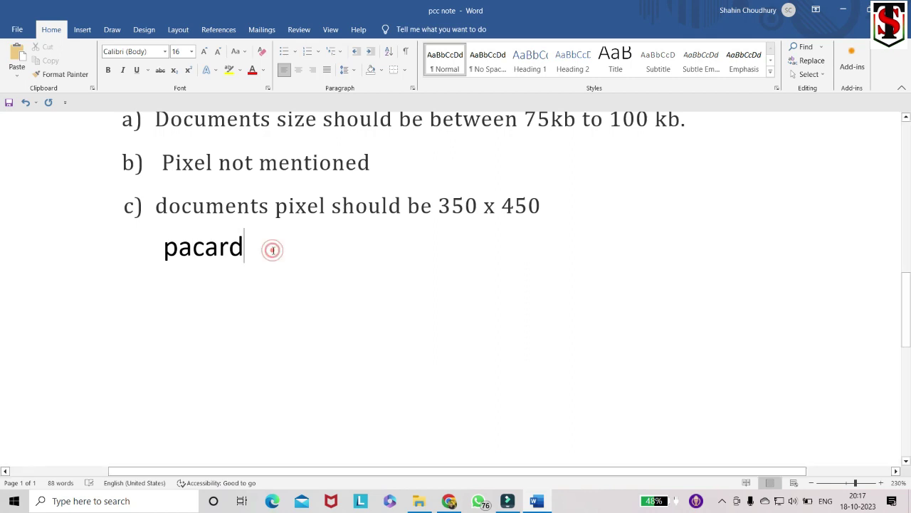
{"action": "key", "text": "BackSpace"}
{"action": "key", "text": "BackSpace"}
{"action": "key", "text": "BackSpace"}
{"action": "key", "text": "BackSpace"}
{"action": "key", "text": "BackSpace"}
{"action": "key", "text": "BackSpace"}
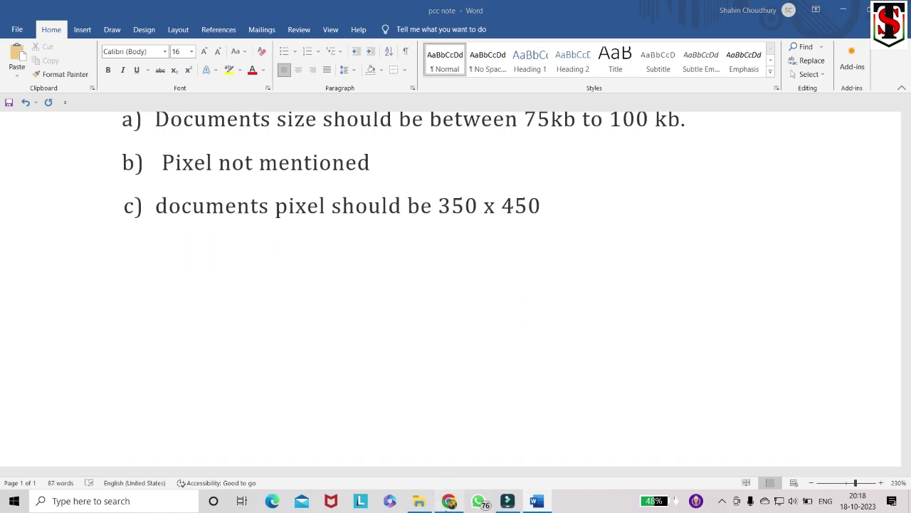
Upload 00000.jpg from the pcc doc folder as the applicant's photo, crop it and save it
{"action": "left_click", "coordinate": [448, 500]}
{"action": "scroll", "coordinate": [368, 309], "scroll_direction": "down", "scroll_amount": 5}
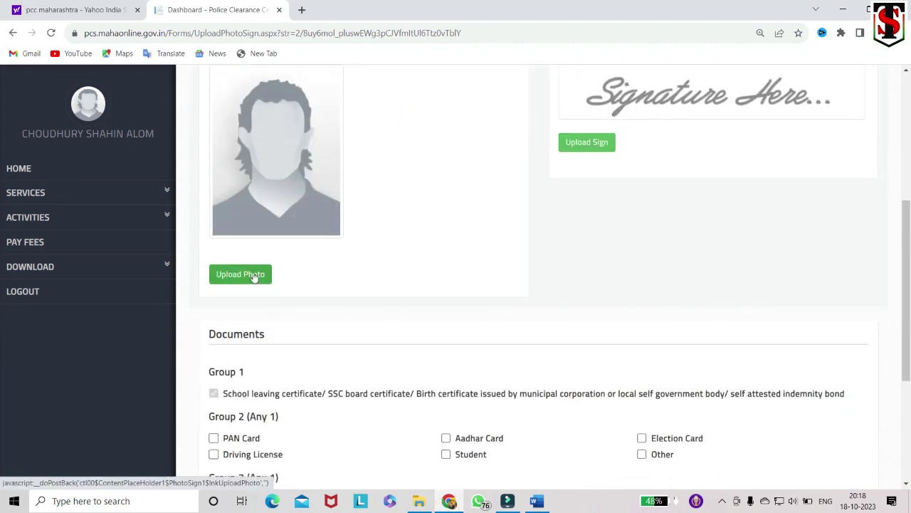
{"action": "scroll", "coordinate": [255, 278], "scroll_direction": "up", "scroll_amount": 1}
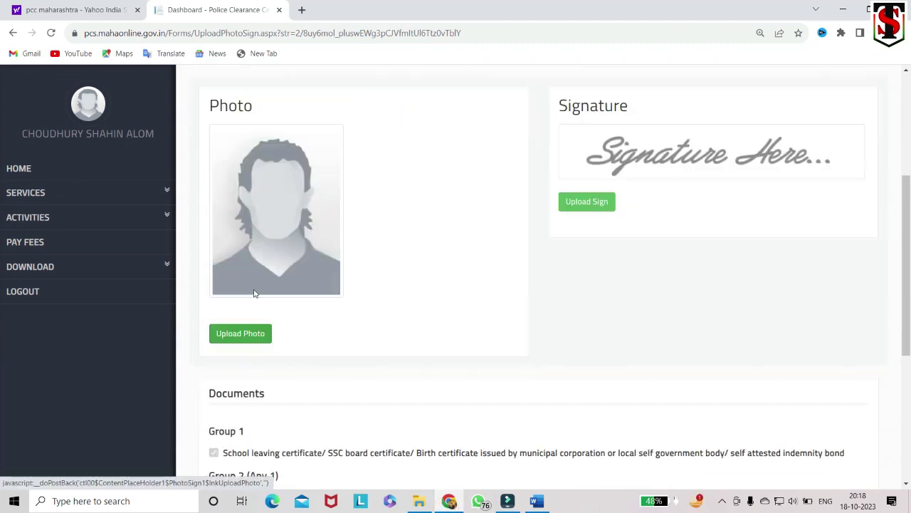
{"action": "left_click", "coordinate": [257, 336]}
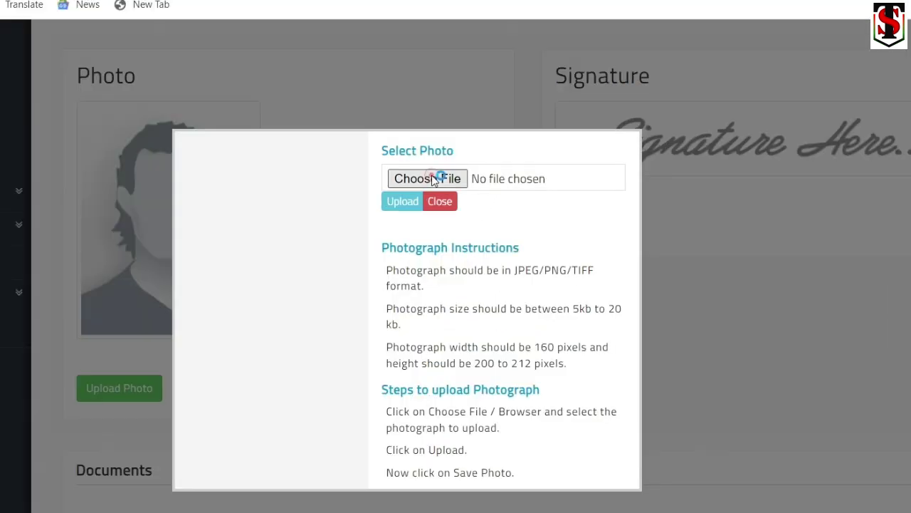
{"action": "left_click", "coordinate": [466, 182]}
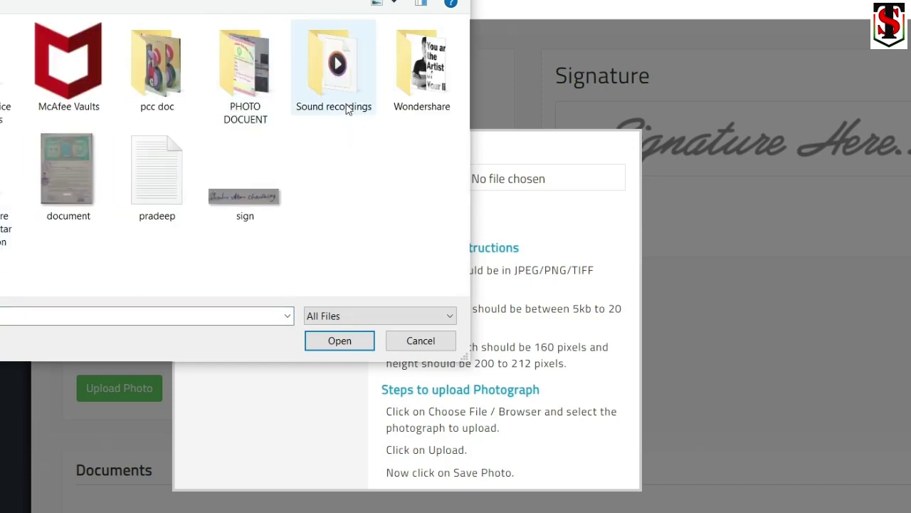
{"action": "double_click", "coordinate": [171, 89]}
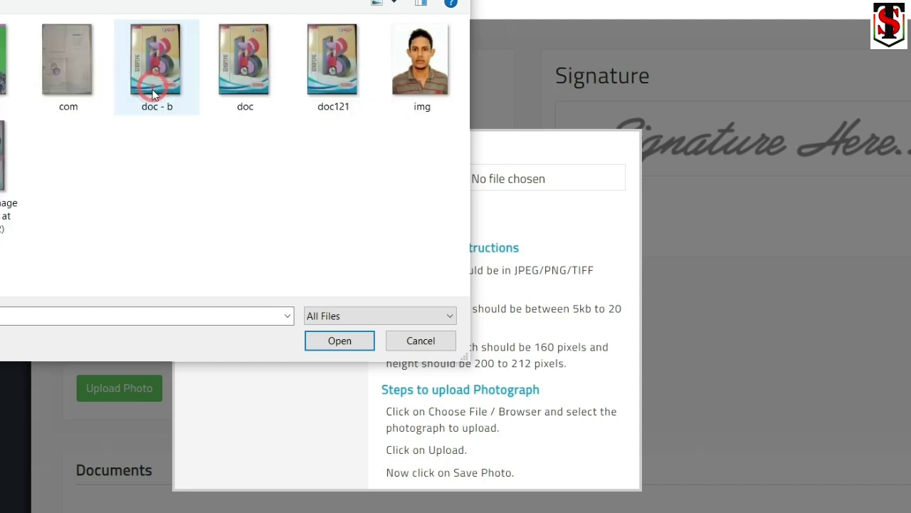
{"action": "left_click", "coordinate": [9, 67]}
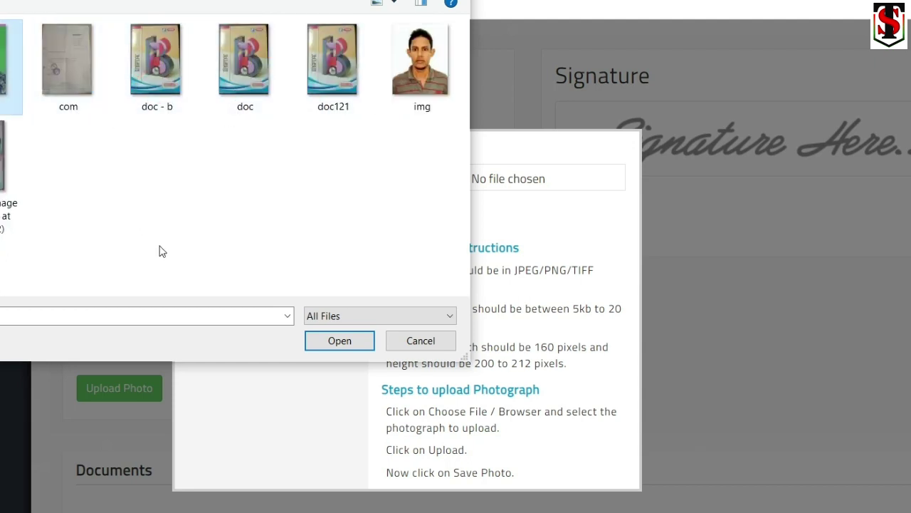
{"action": "left_click", "coordinate": [319, 342]}
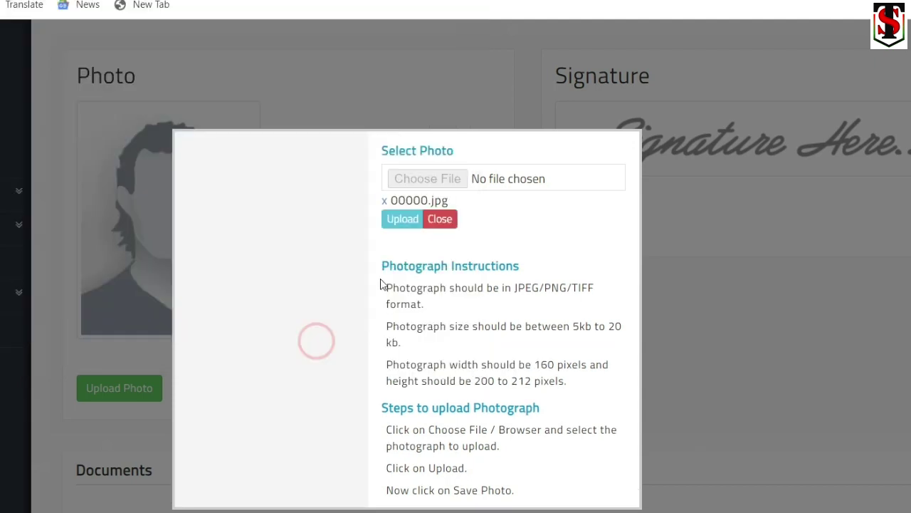
{"action": "left_click", "coordinate": [401, 220]}
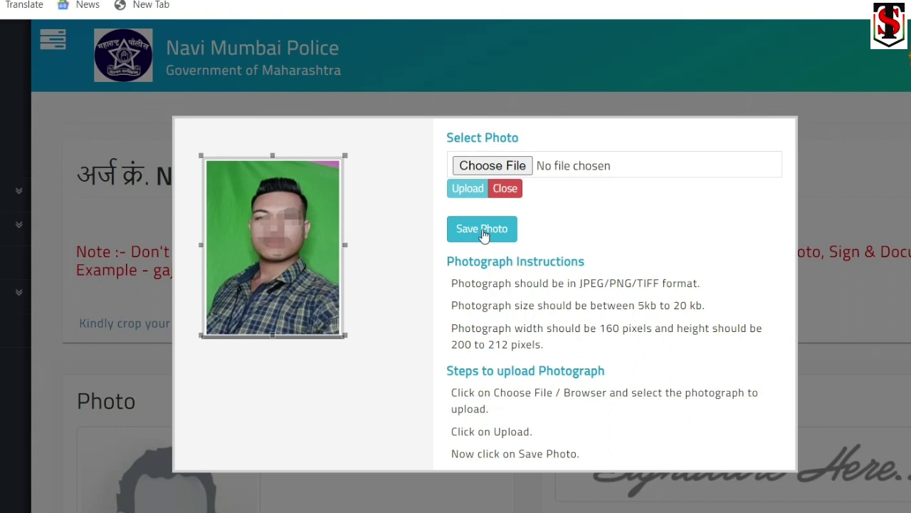
{"action": "left_click", "coordinate": [484, 235]}
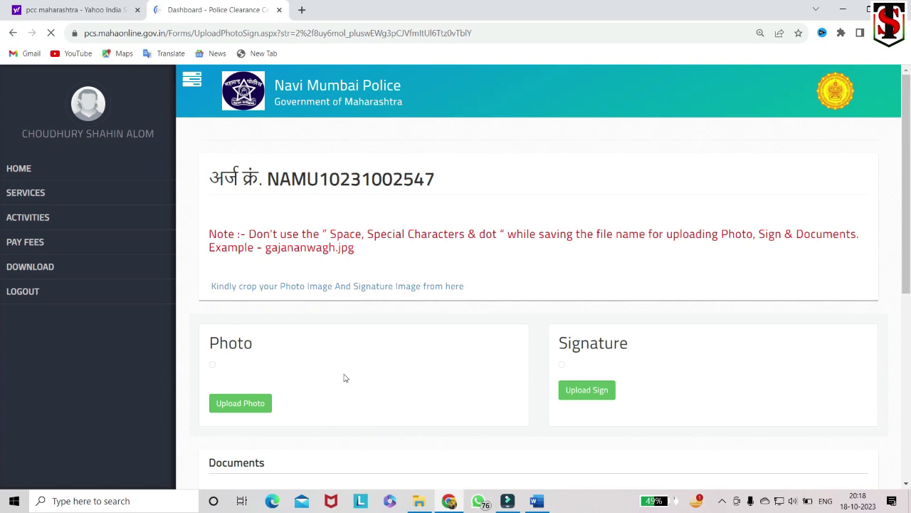
{"action": "scroll", "coordinate": [349, 371], "scroll_direction": "down", "scroll_amount": 3}
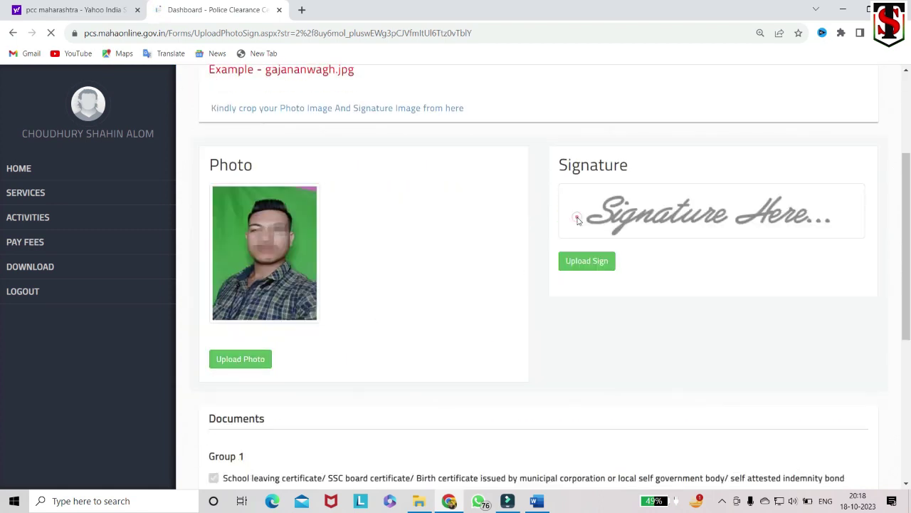
Upload the signature image from the Downloads folder and save it as the application's signature
{"action": "left_click", "coordinate": [578, 216]}
{"action": "left_click", "coordinate": [584, 262]}
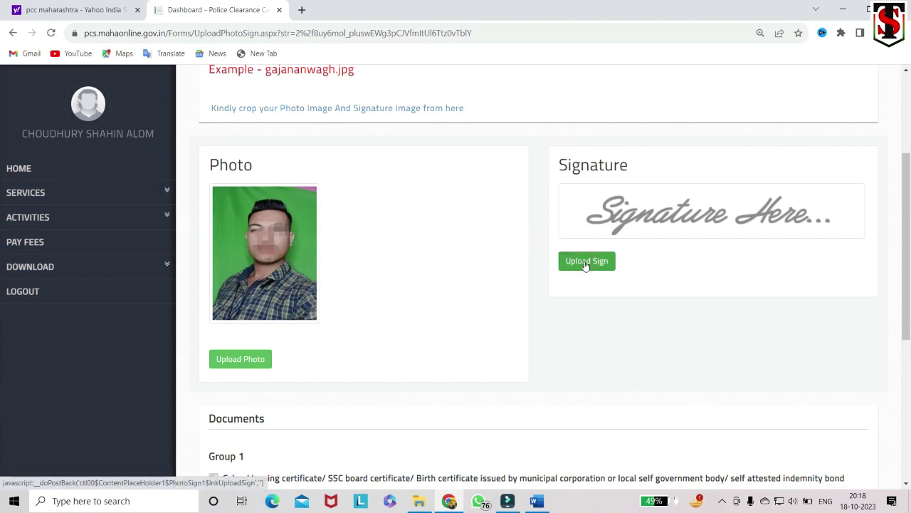
{"action": "left_click", "coordinate": [585, 264]}
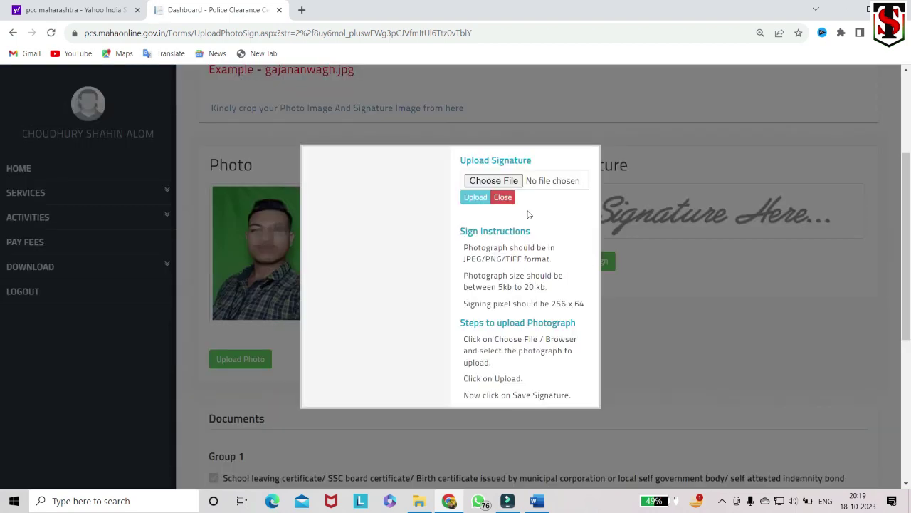
{"action": "left_click", "coordinate": [488, 181]}
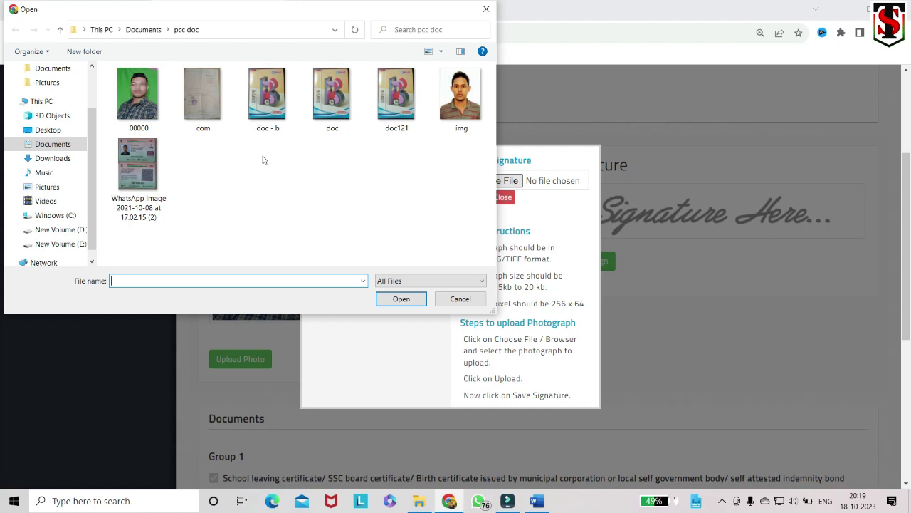
{"action": "left_click", "coordinate": [53, 156]}
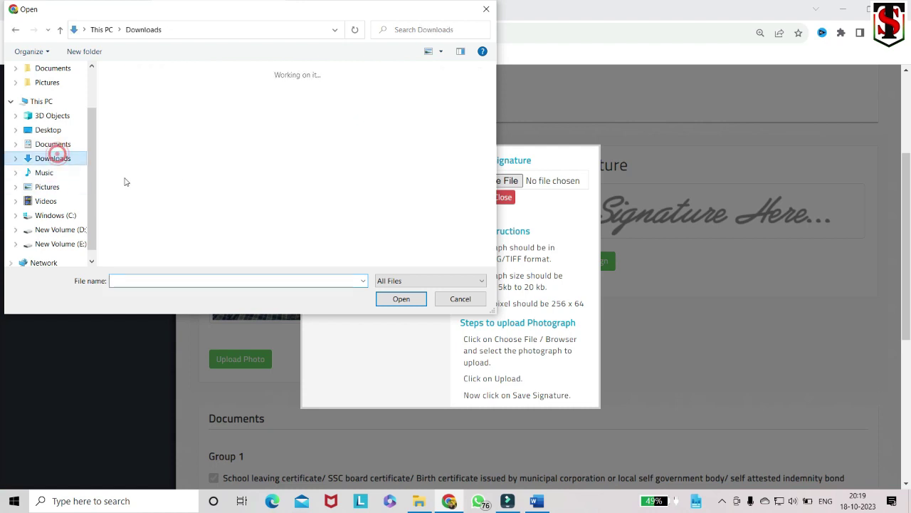
{"action": "scroll", "coordinate": [241, 169], "scroll_direction": "down", "scroll_amount": 10}
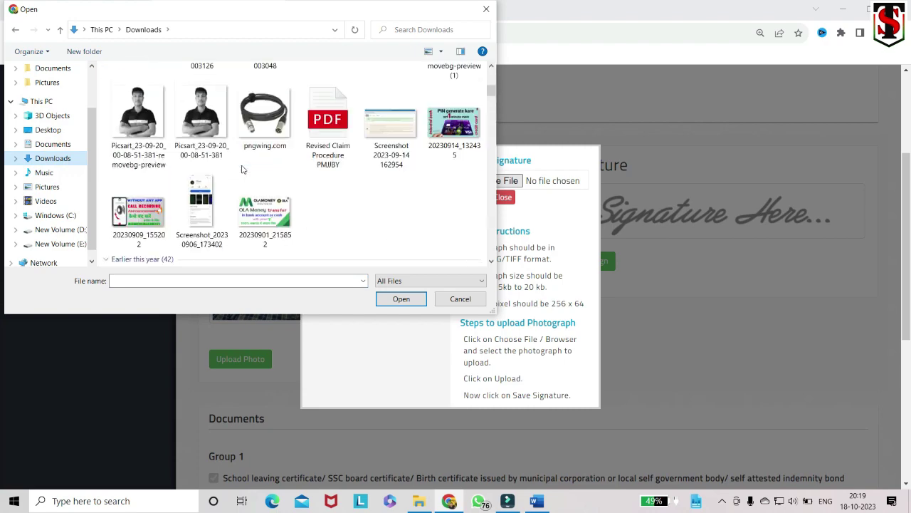
{"action": "scroll", "coordinate": [241, 169], "scroll_direction": "down", "scroll_amount": 10}
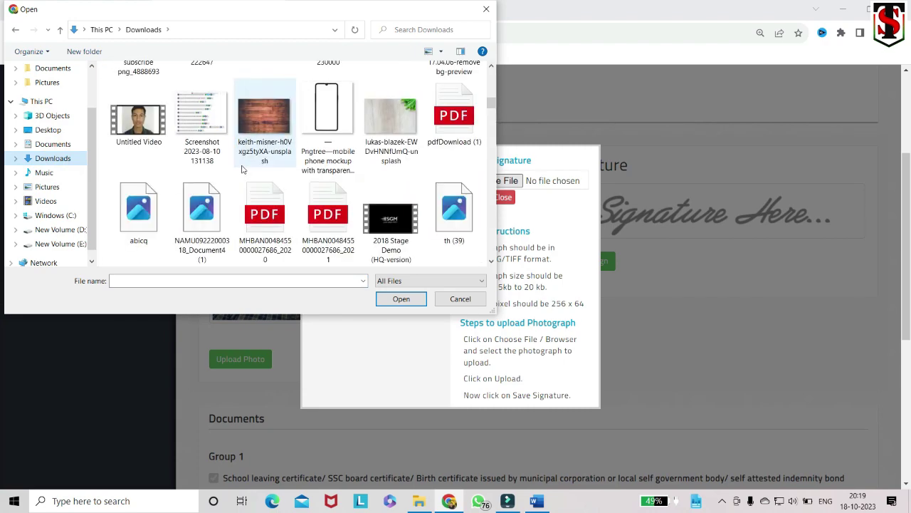
{"action": "scroll", "coordinate": [241, 169], "scroll_direction": "down", "scroll_amount": 5}
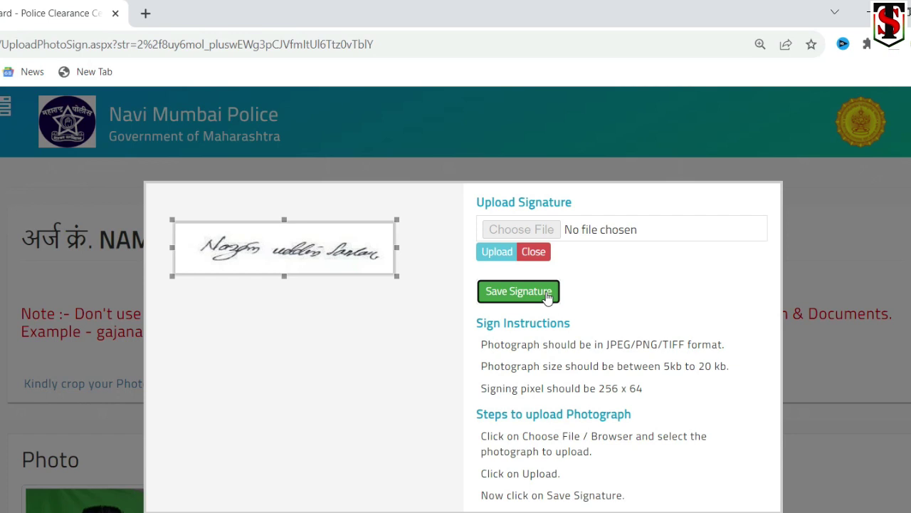
{"action": "left_click", "coordinate": [489, 283]}
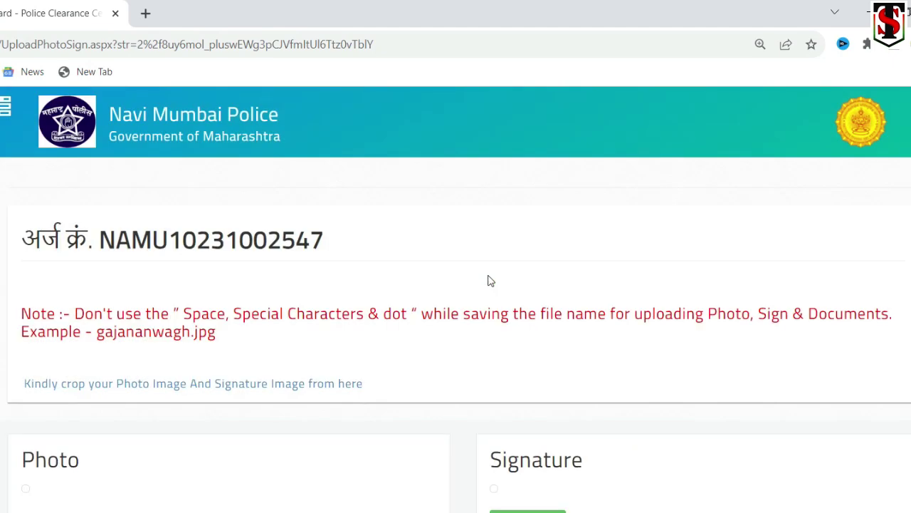
{"action": "scroll", "coordinate": [382, 317], "scroll_direction": "down", "scroll_amount": 2}
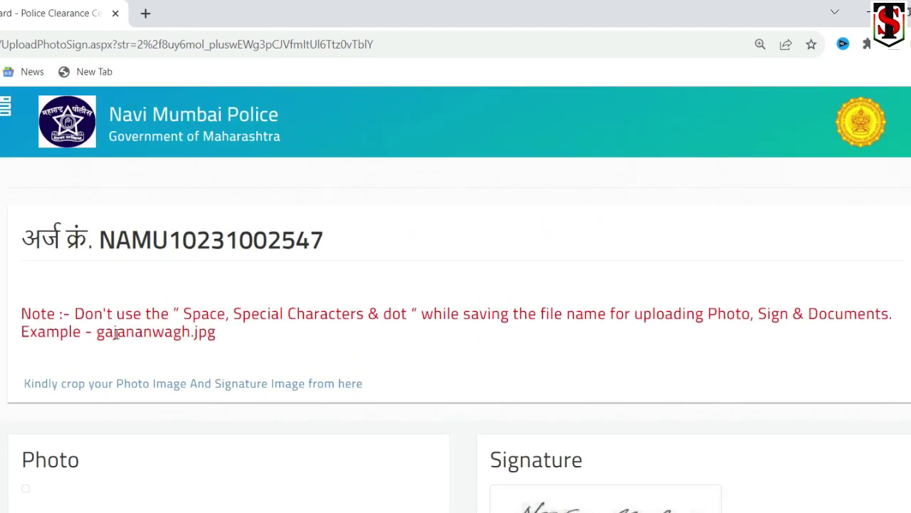
{"action": "key", "text": "ctrl+plus"}
{"action": "key", "text": "ctrl+plus"}
{"action": "key", "text": "ctrl+plus"}
{"action": "key", "text": "ctrl+plus"}
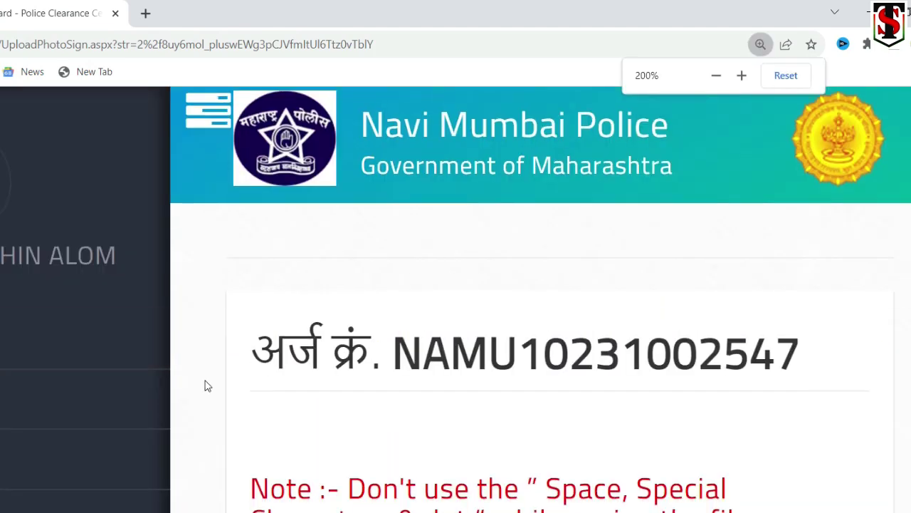
{"action": "scroll", "coordinate": [214, 388], "scroll_direction": "down", "scroll_amount": 5}
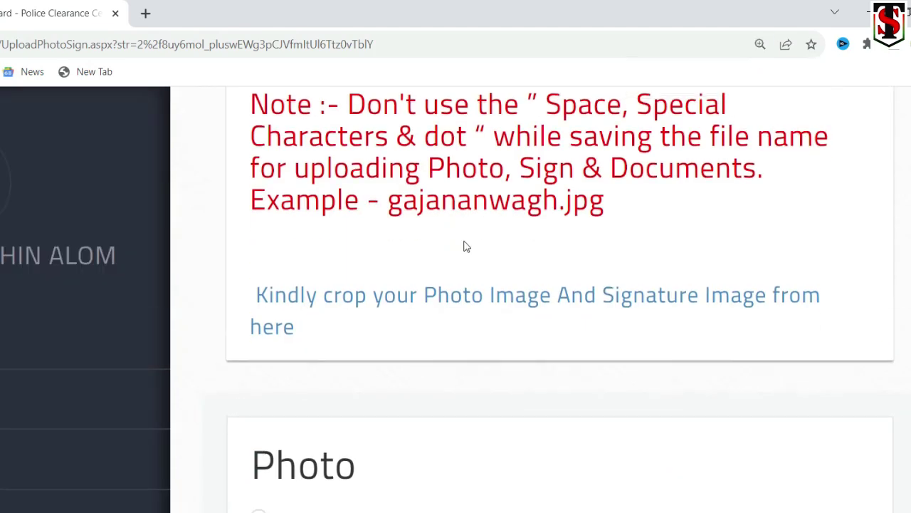
{"action": "scroll", "coordinate": [465, 246], "scroll_direction": "up", "scroll_amount": 1}
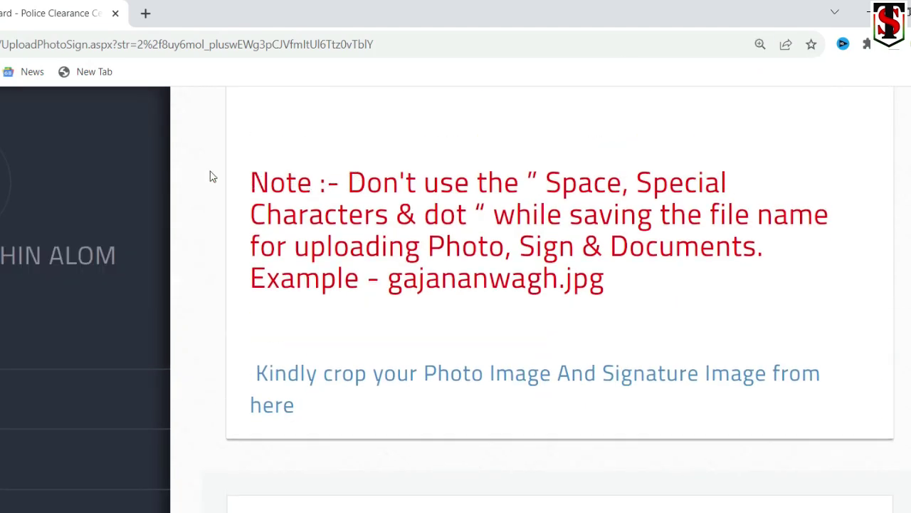
{"action": "left_click_drag", "start_coordinate": [344, 183], "coordinate": [515, 208]}
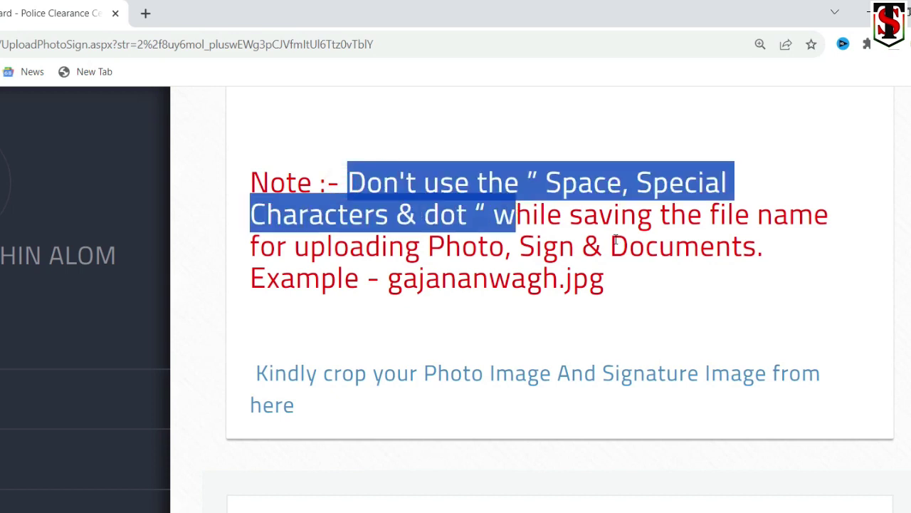
{"action": "left_click", "coordinate": [669, 286]}
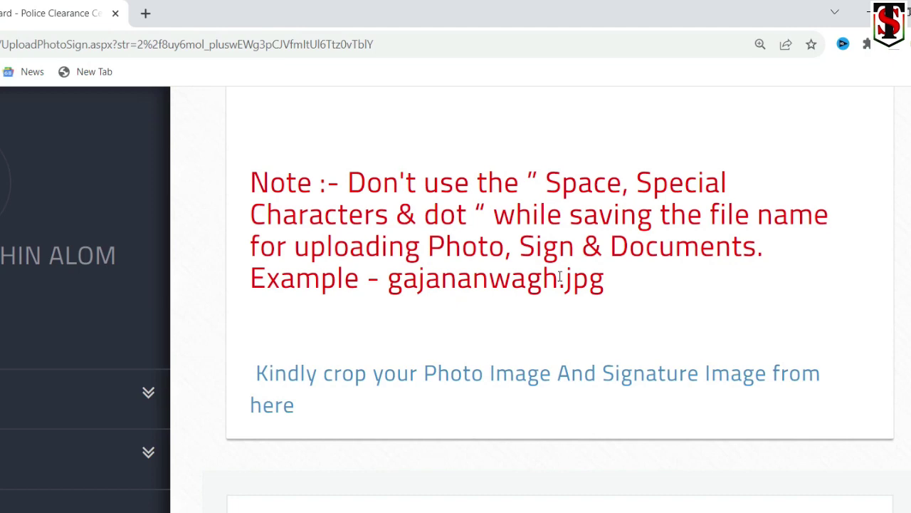
{"action": "left_click", "coordinate": [564, 316]}
{"action": "key", "text": "ctrl+minus"}
{"action": "scroll", "coordinate": [565, 317], "scroll_direction": "down", "scroll_amount": 5}
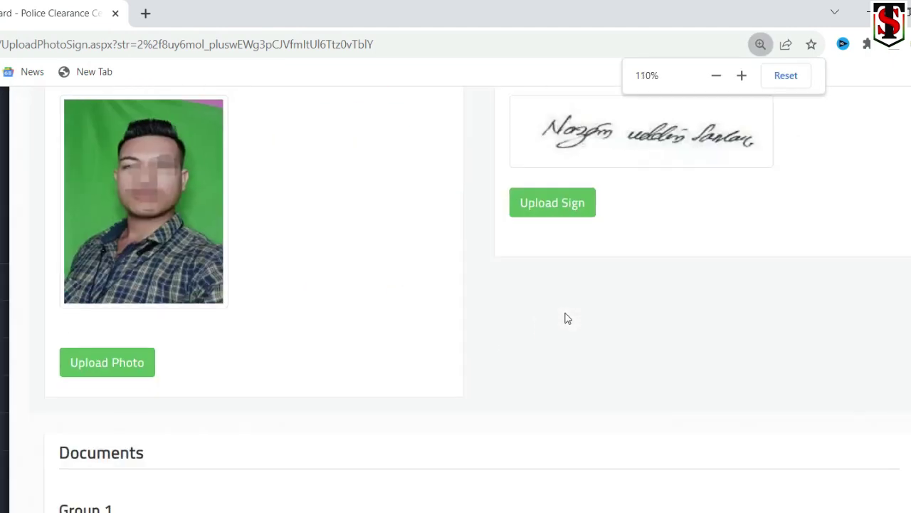
{"action": "scroll", "coordinate": [566, 318], "scroll_direction": "down", "scroll_amount": 4}
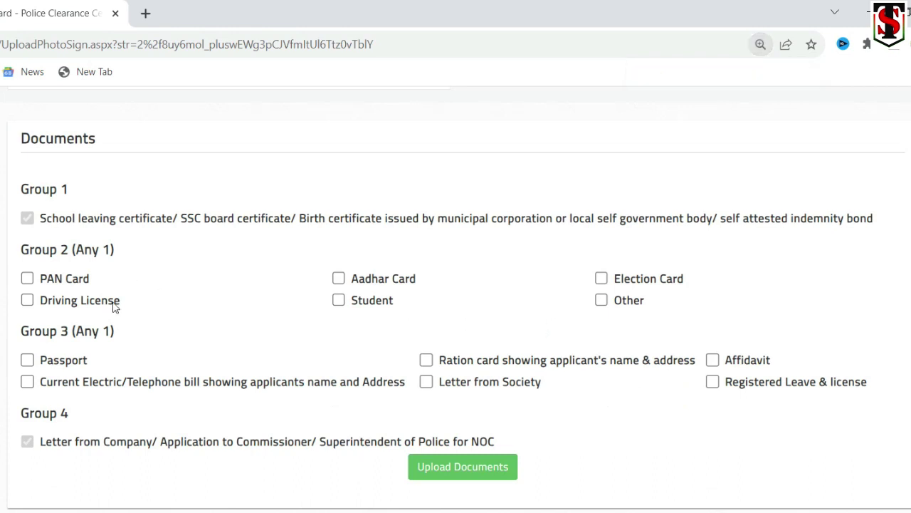
Tick PAN Card for Group 2 and Registered Leave & license for Group 3
{"action": "scroll", "coordinate": [114, 305], "scroll_direction": "up", "scroll_amount": 1}
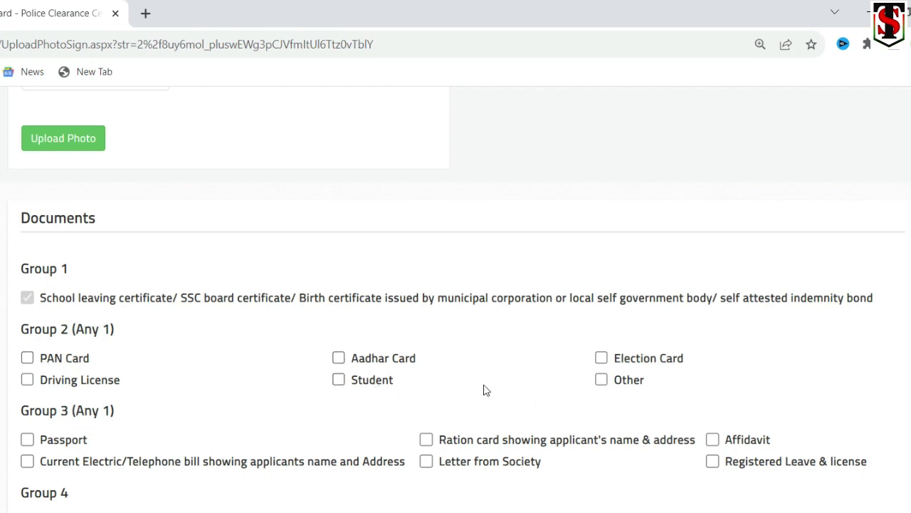
{"action": "left_click", "coordinate": [27, 358]}
{"action": "left_click", "coordinate": [713, 461]}
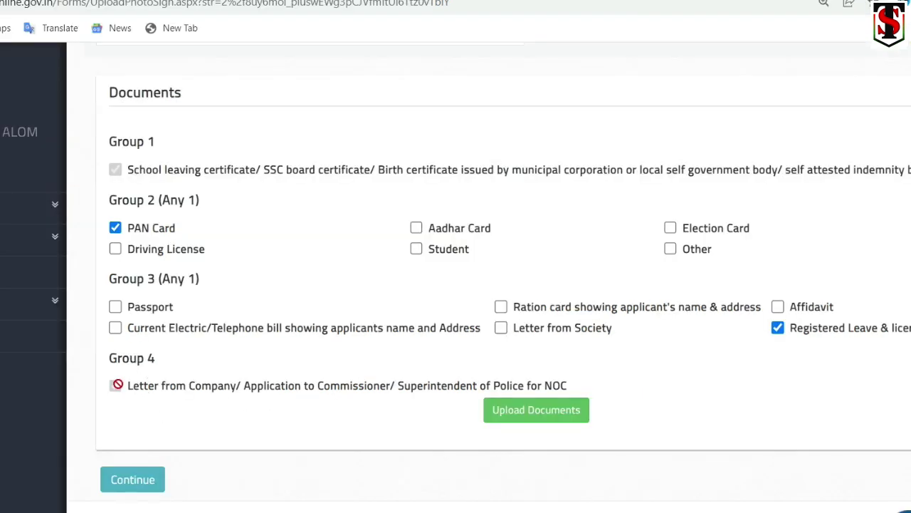
{"action": "scroll", "coordinate": [171, 375], "scroll_direction": "up", "scroll_amount": 2}
{"action": "scroll", "coordinate": [172, 375], "scroll_direction": "down", "scroll_amount": 1}
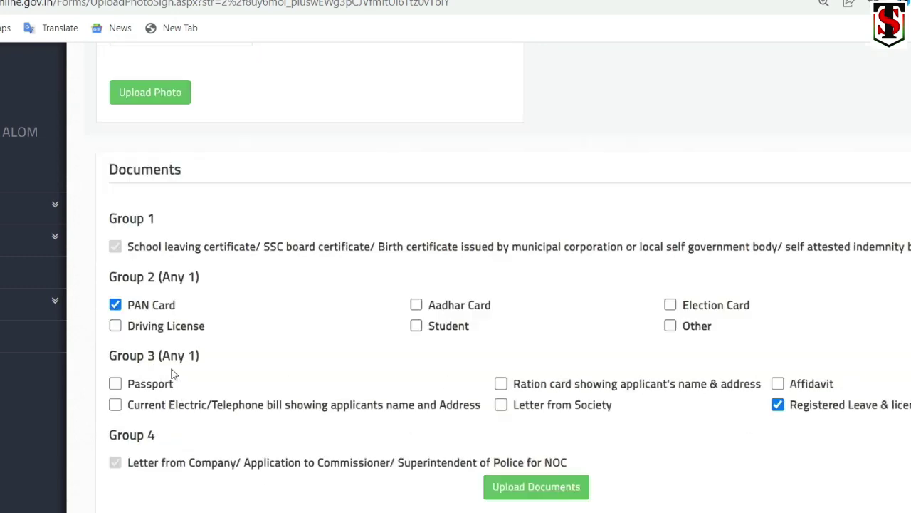
In the document upload form at 150% zoom, attach doc.jpg to the school leaving certificate row
{"action": "left_click", "coordinate": [550, 487]}
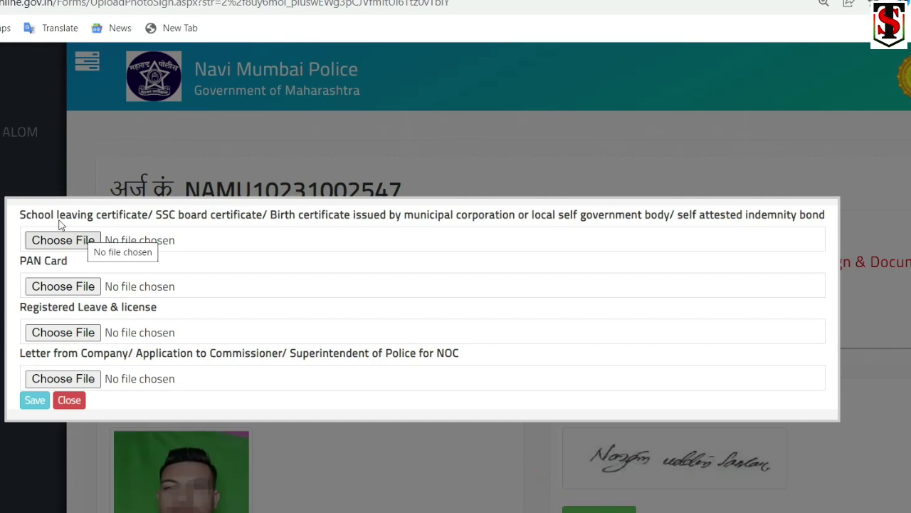
{"action": "left_click_drag", "start_coordinate": [179, 212], "coordinate": [79, 215]}
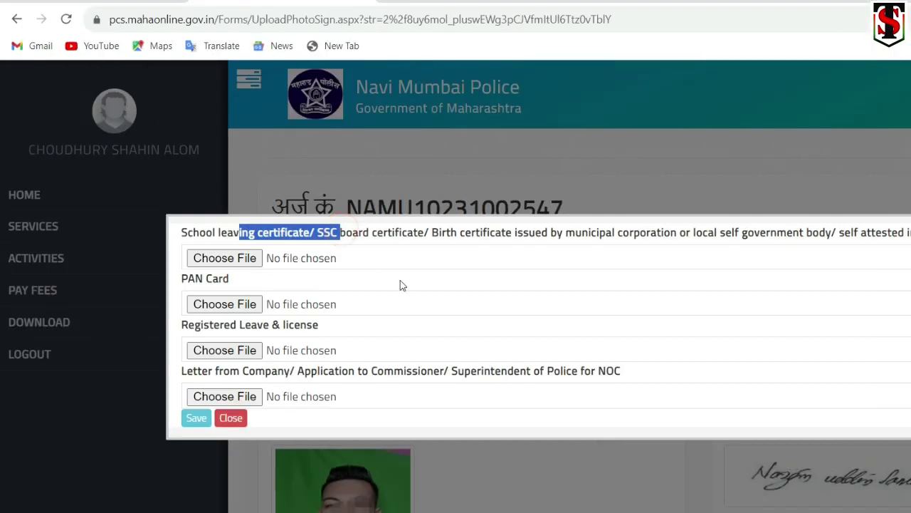
{"action": "key", "text": "ctrl+plus"}
{"action": "key", "text": "ctrl+plus"}
{"action": "key", "text": "ctrl+plus"}
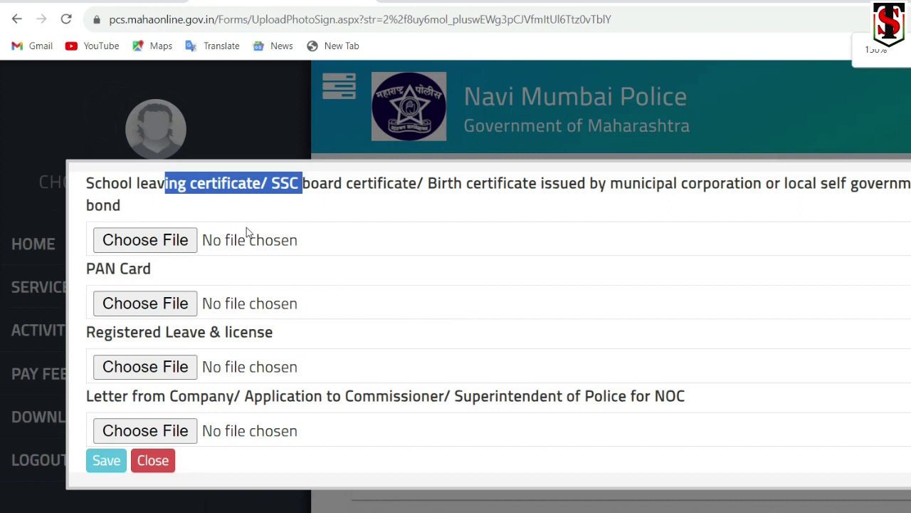
{"action": "left_click", "coordinate": [392, 274]}
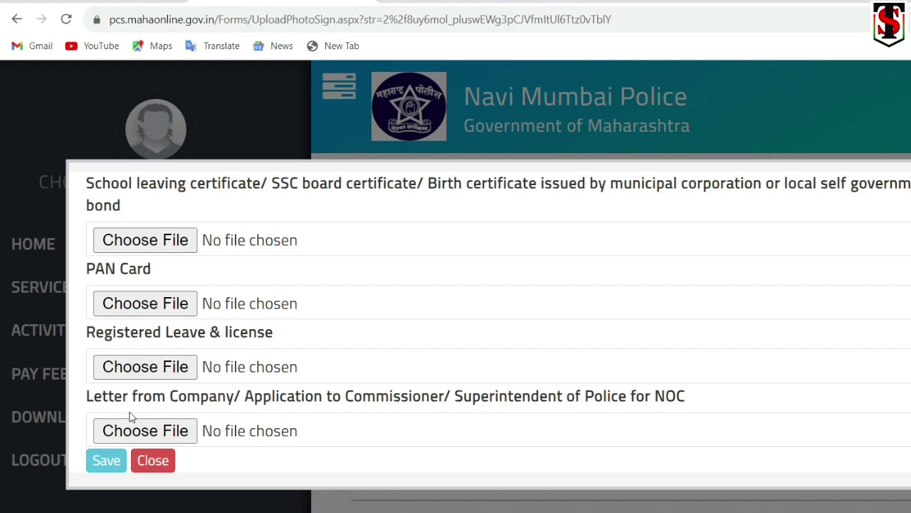
{"action": "left_click", "coordinate": [145, 240]}
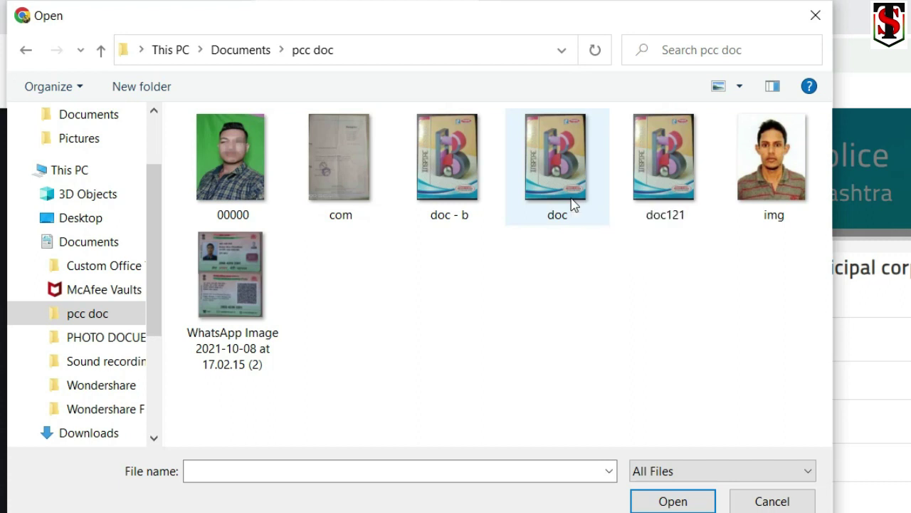
{"action": "left_click", "coordinate": [573, 199]}
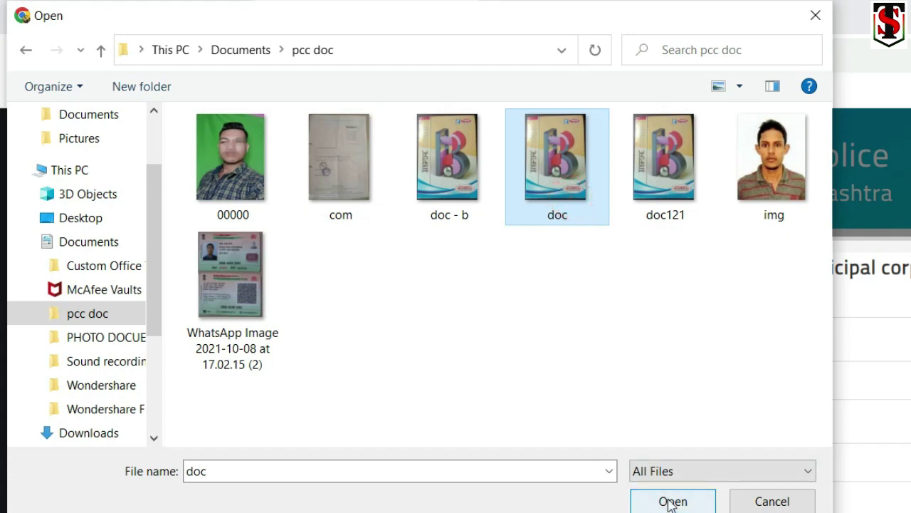
{"action": "left_click", "coordinate": [671, 499]}
Attach doc.jpg to the PAN Card, Registered Leave & license and company letter rows, then save
{"action": "left_click", "coordinate": [238, 453]}
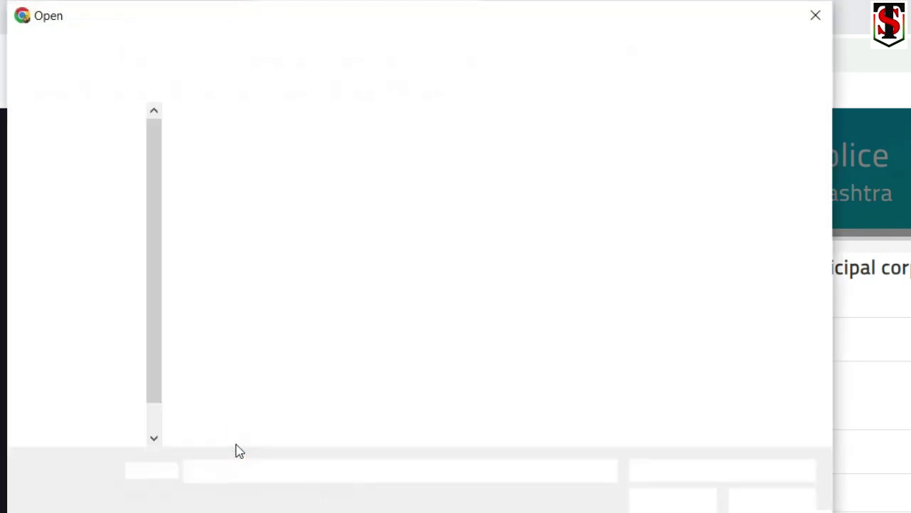
{"action": "left_click", "coordinate": [545, 215]}
{"action": "left_click", "coordinate": [672, 500]}
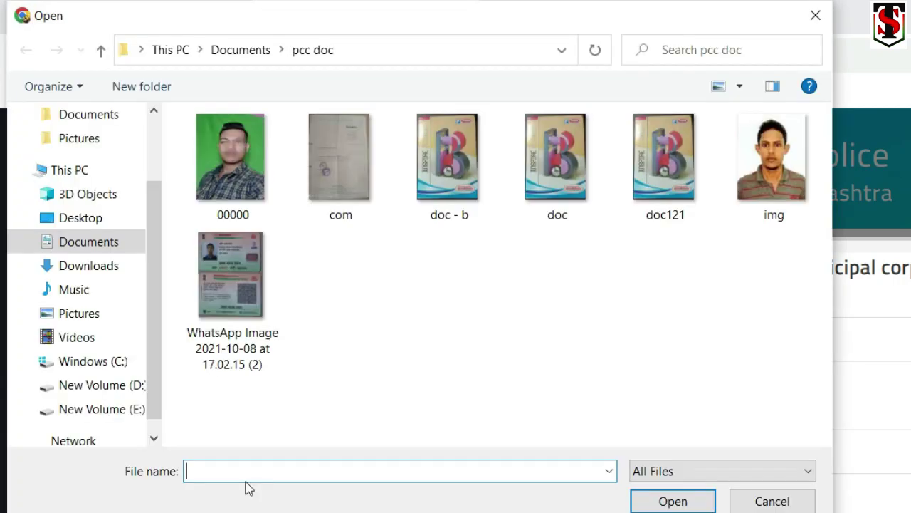
{"action": "left_click", "coordinate": [551, 183]}
{"action": "left_click", "coordinate": [682, 501]}
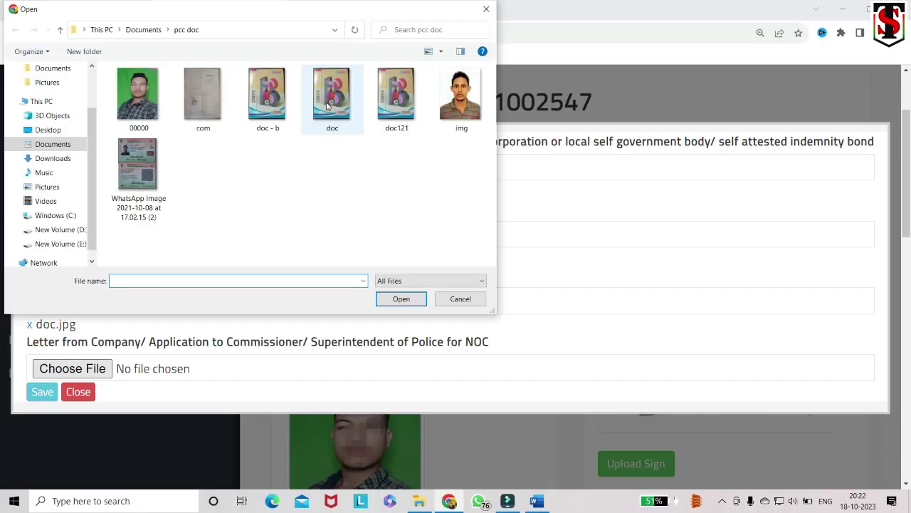
{"action": "left_click", "coordinate": [402, 295]}
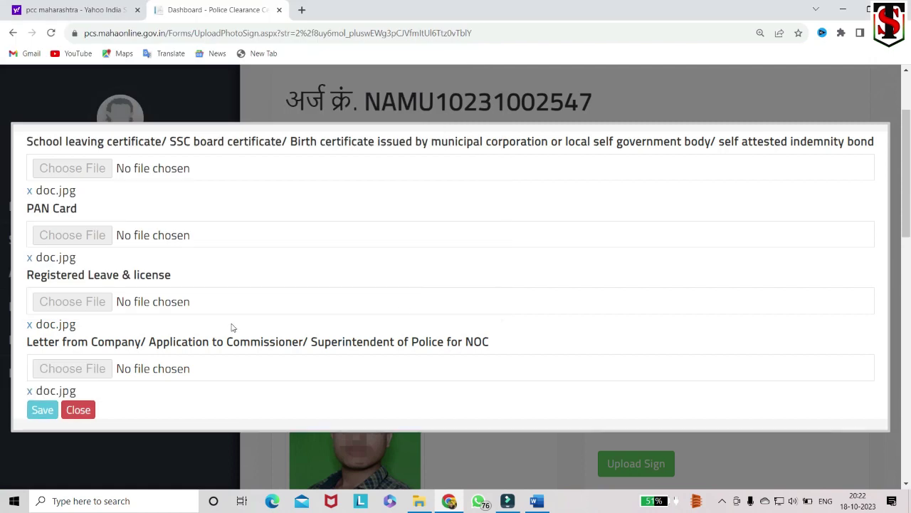
{"action": "key", "text": "ctrl+minus"}
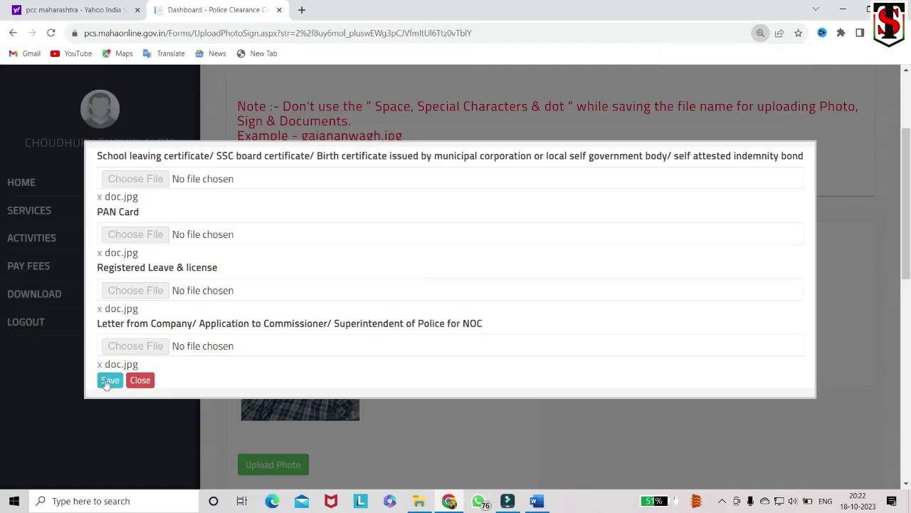
{"action": "left_click", "coordinate": [104, 381]}
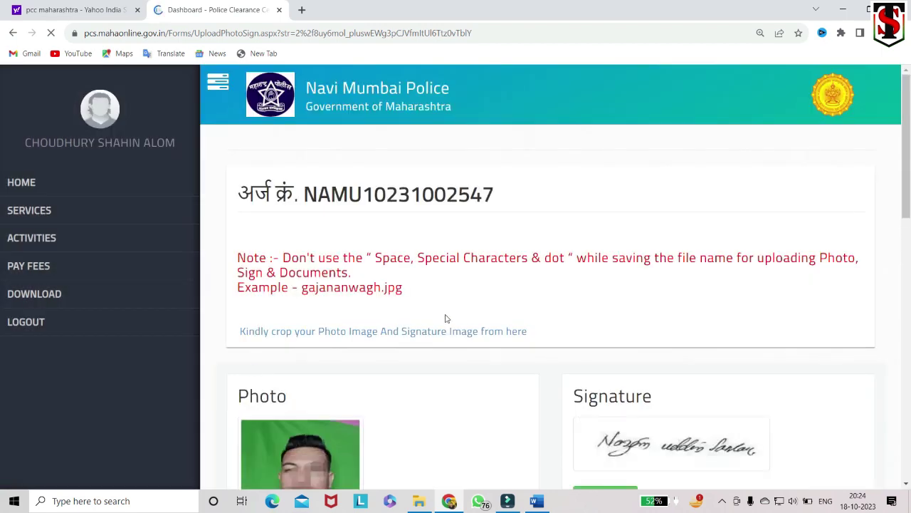
Verify the four uploaded file names, reset zoom to 100%, and continue to the Character Certificate review page
{"action": "scroll", "coordinate": [445, 318], "scroll_direction": "down", "scroll_amount": 15}
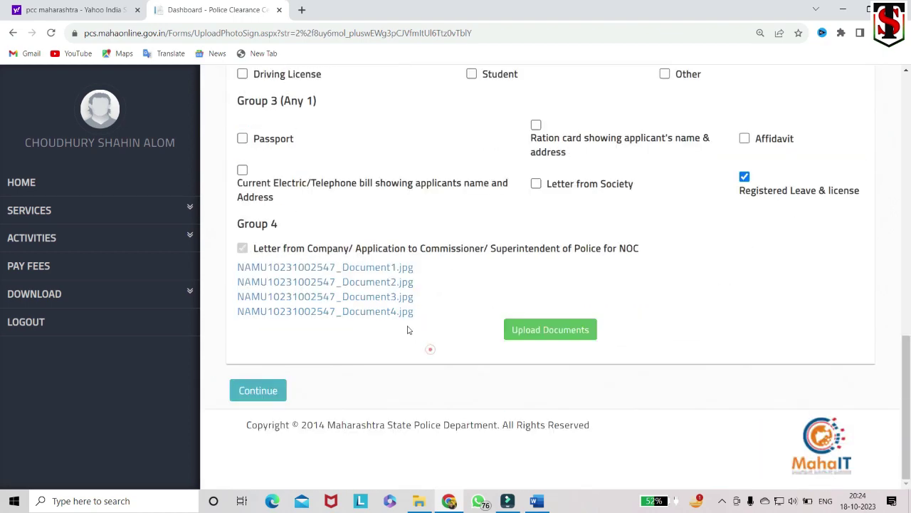
{"action": "left_click_drag", "start_coordinate": [427, 347], "coordinate": [240, 267]}
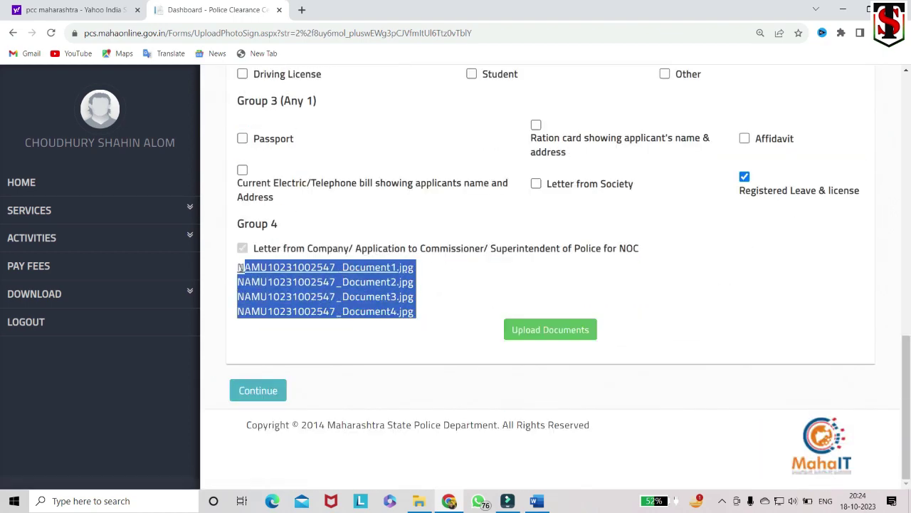
{"action": "left_click", "coordinate": [396, 342]}
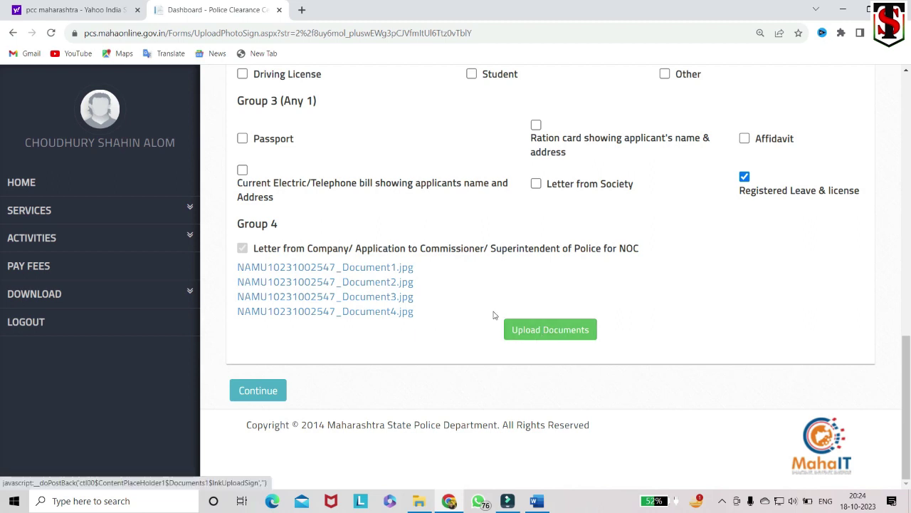
{"action": "key", "text": "ctrl+minus"}
{"action": "key", "text": "ctrl+minus"}
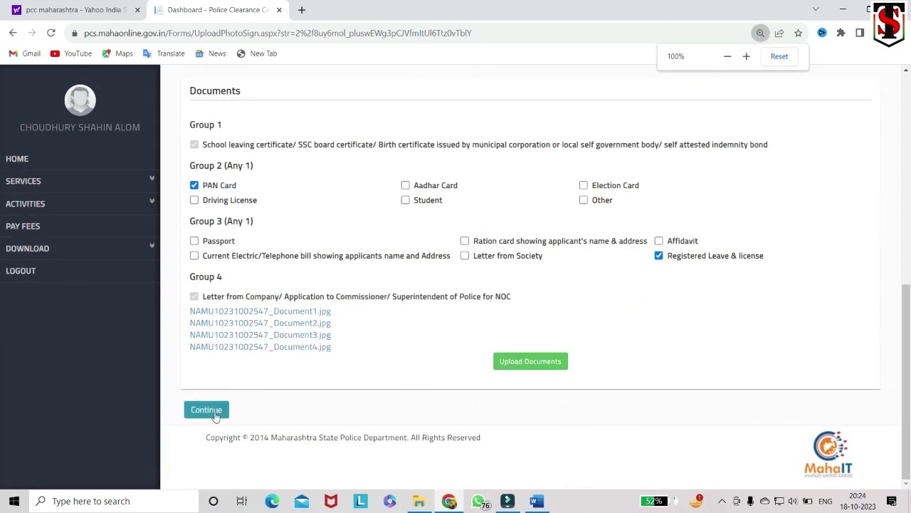
{"action": "left_click", "coordinate": [215, 413]}
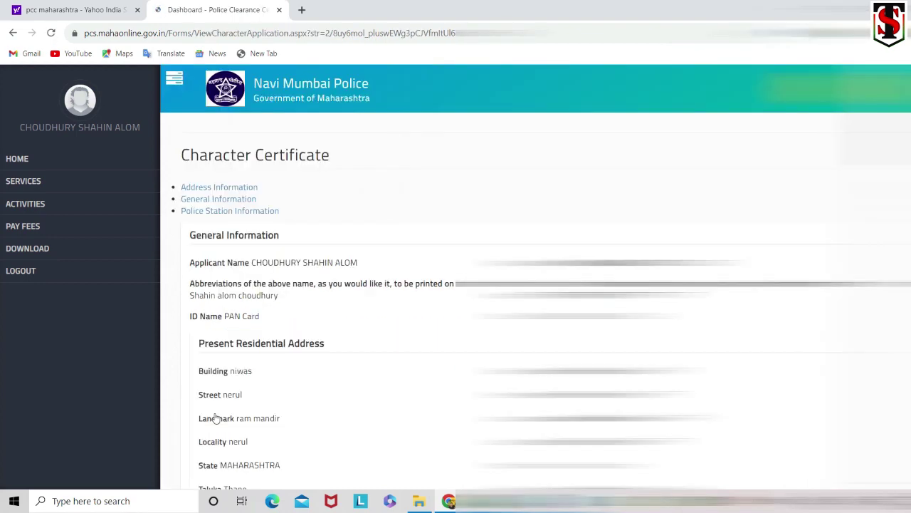
{"action": "scroll", "coordinate": [375, 345], "scroll_direction": "down", "scroll_amount": 2}
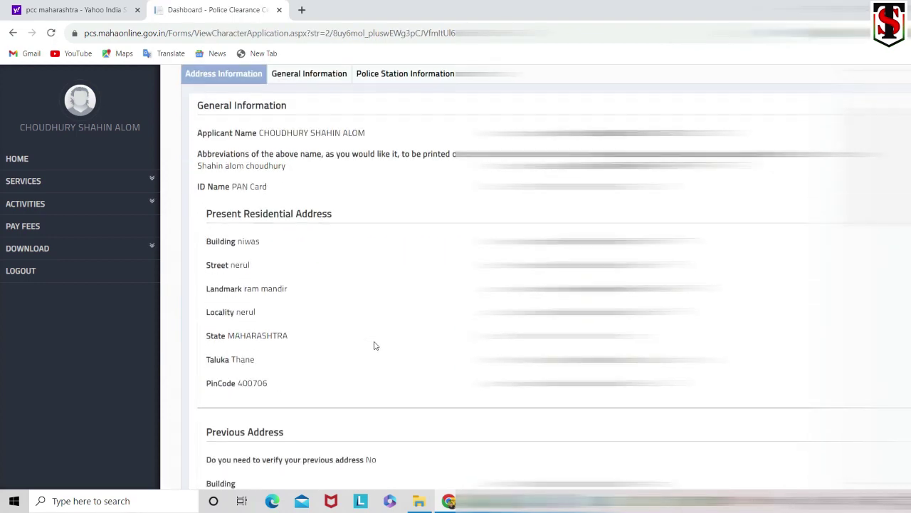
{"action": "scroll", "coordinate": [375, 346], "scroll_direction": "up", "scroll_amount": 2}
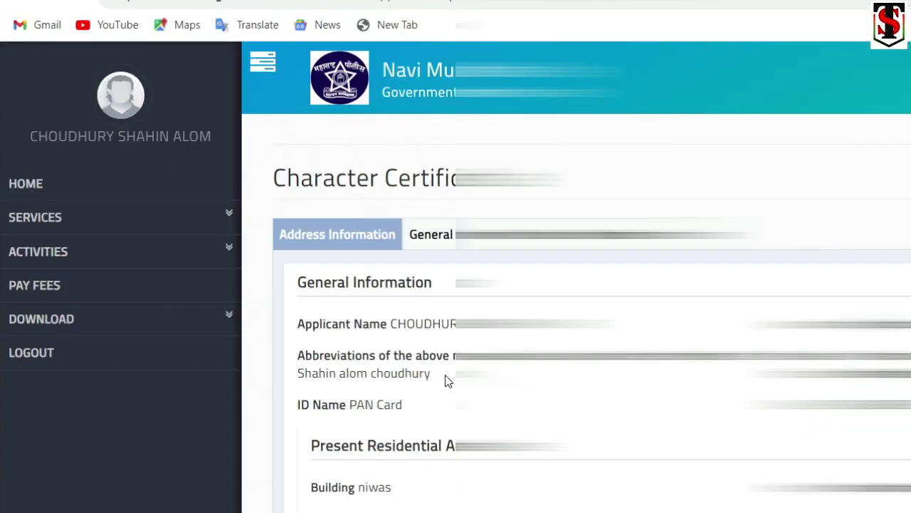
Find the application by its pasted ID and proceed with Pay Online for the 123.60 fee
{"action": "left_click", "coordinate": [80, 287]}
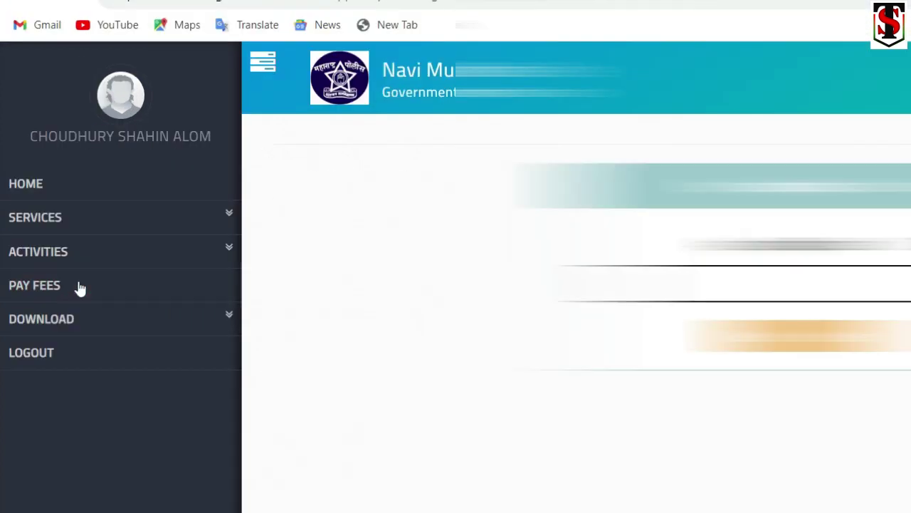
{"action": "left_click", "coordinate": [617, 285]}
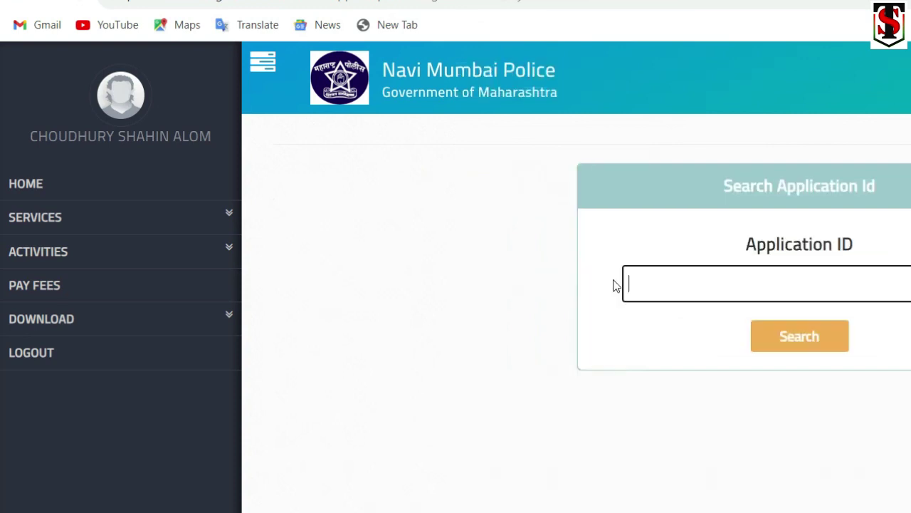
{"action": "key", "text": "ctrl+v"}
{"action": "left_click", "coordinate": [807, 335]}
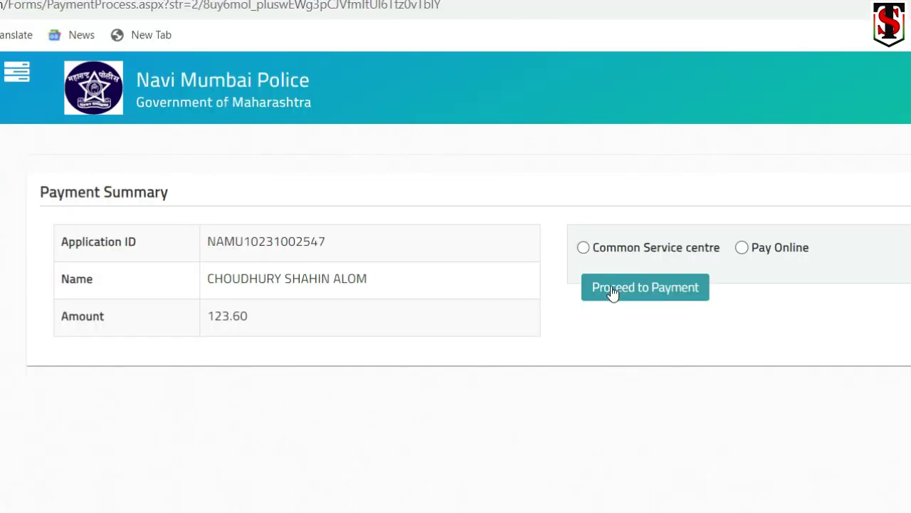
{"action": "left_click", "coordinate": [742, 247]}
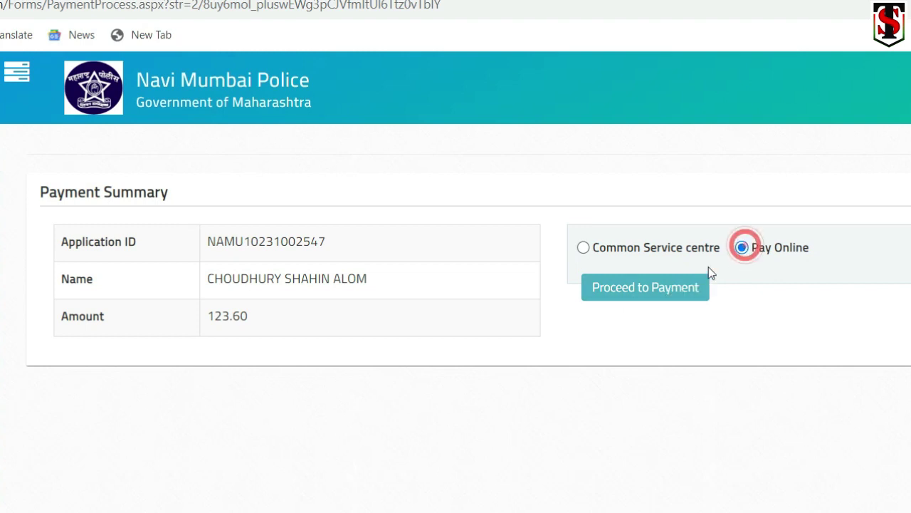
{"action": "left_click", "coordinate": [659, 289]}
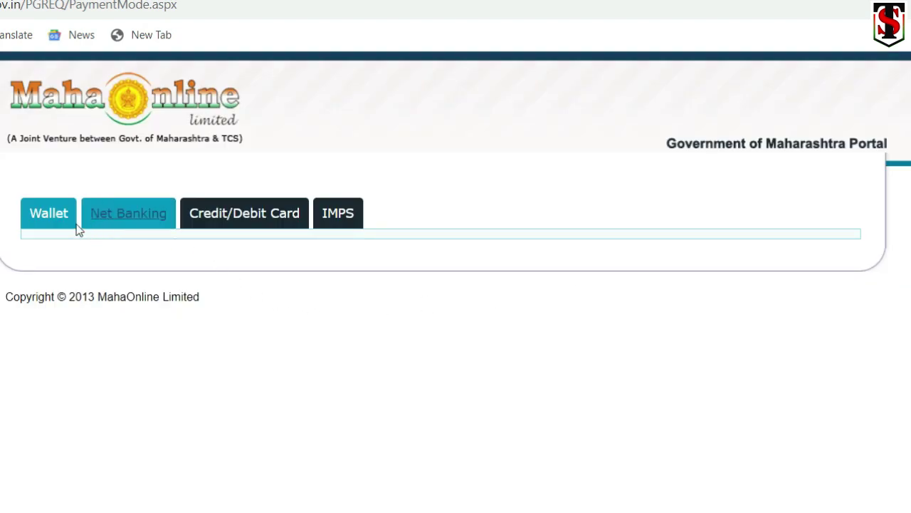
Choose PayGov (Credit/Debit Card) and review the Payment Details total of Rs. 123.60
{"action": "left_click", "coordinate": [237, 215]}
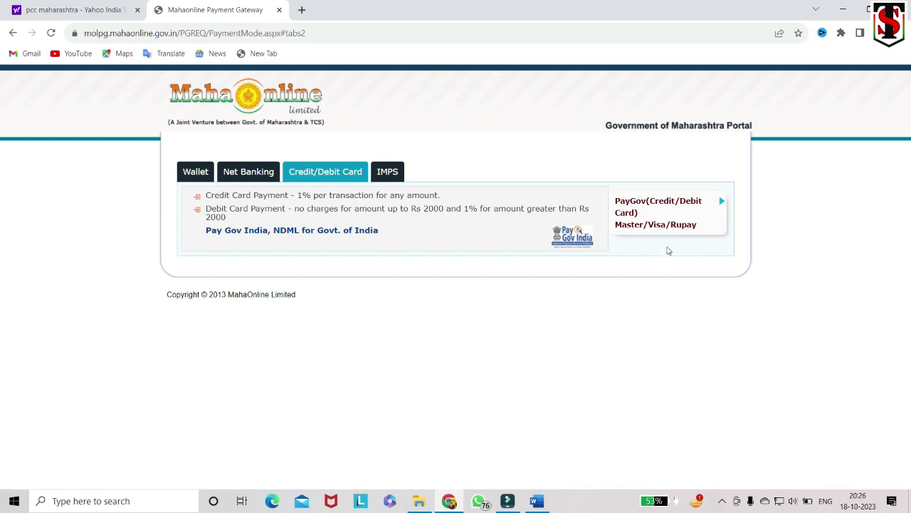
{"action": "left_click", "coordinate": [669, 208]}
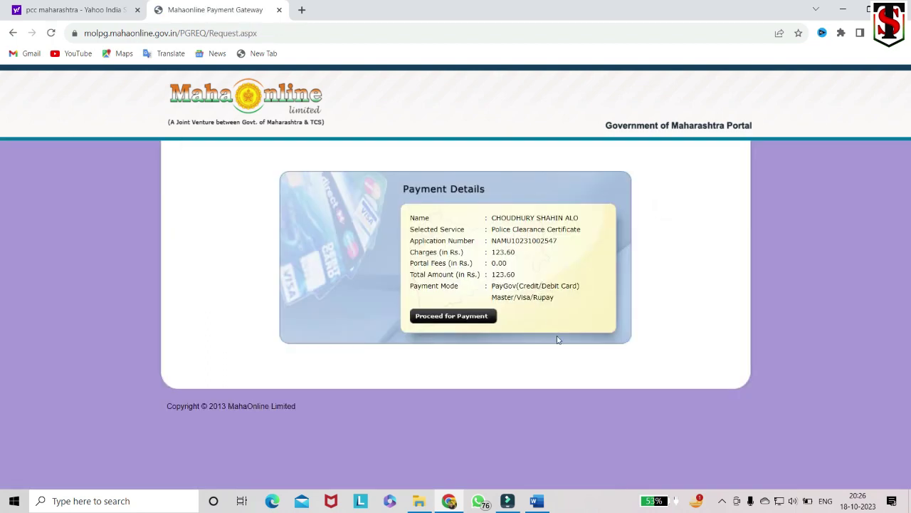
{"action": "key", "text": "ctrl+plus"}
{"action": "key", "text": "ctrl+plus"}
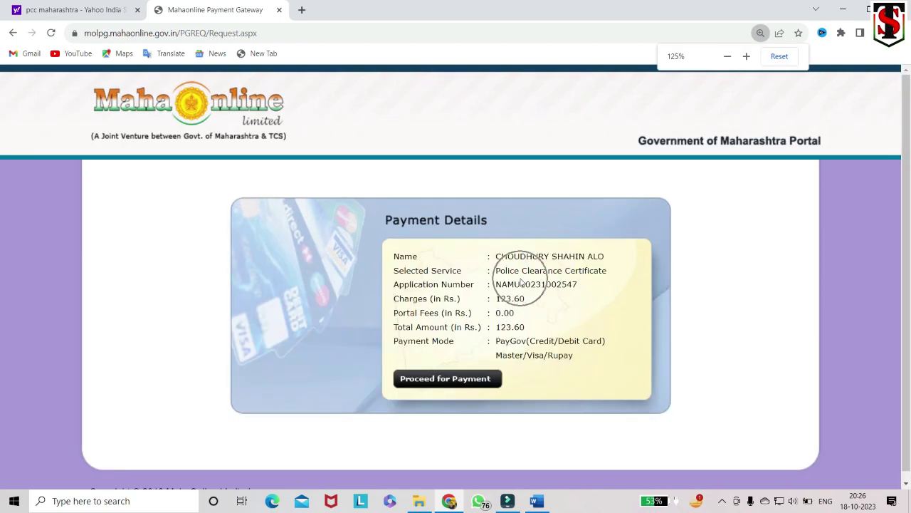
{"action": "left_click_drag", "start_coordinate": [535, 329], "coordinate": [496, 330]}
{"action": "left_click", "coordinate": [541, 327]}
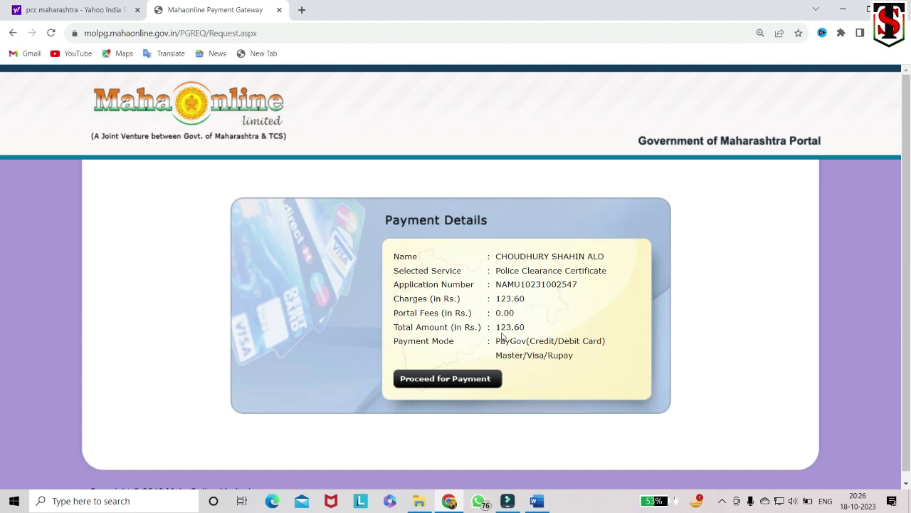
{"action": "left_click_drag", "start_coordinate": [540, 327], "coordinate": [494, 328]}
{"action": "left_click", "coordinate": [546, 314]}
{"action": "scroll", "coordinate": [547, 317], "scroll_direction": "down", "scroll_amount": 1}
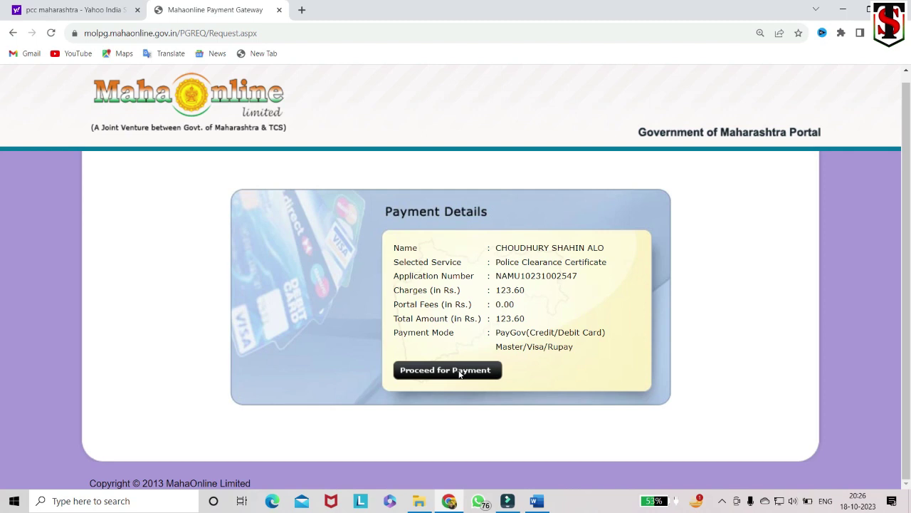
{"action": "key", "text": "ctrl+minus"}
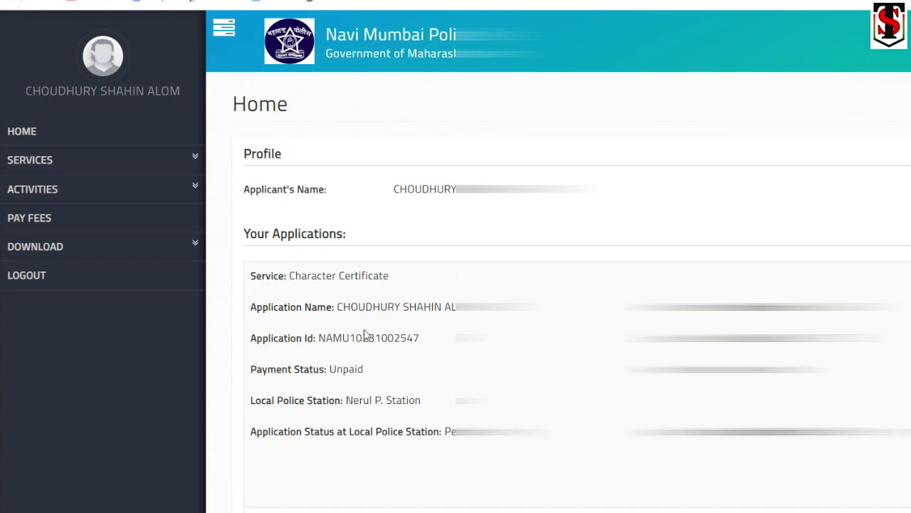
Download the application via Download > Print Application and open SecurityCharacterApplication (2).pdf
{"action": "left_click", "coordinate": [141, 219]}
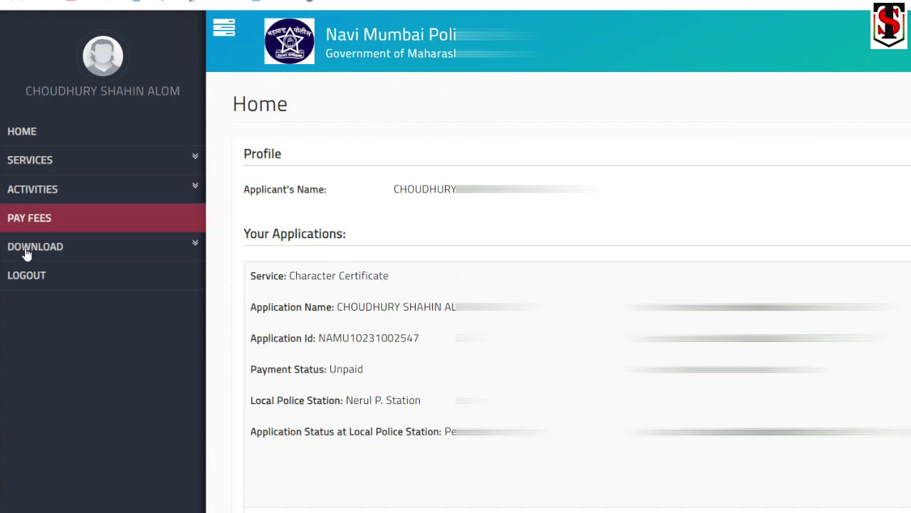
{"action": "left_click", "coordinate": [95, 243]}
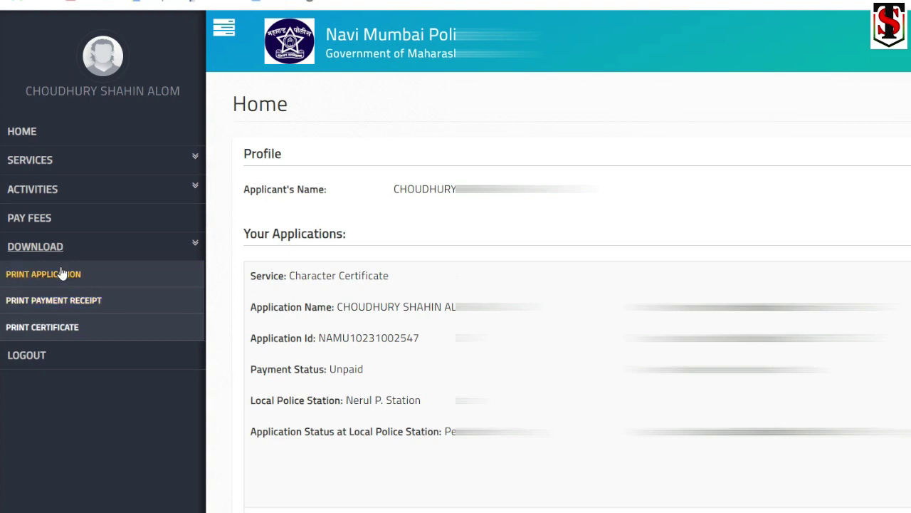
{"action": "left_click", "coordinate": [62, 274]}
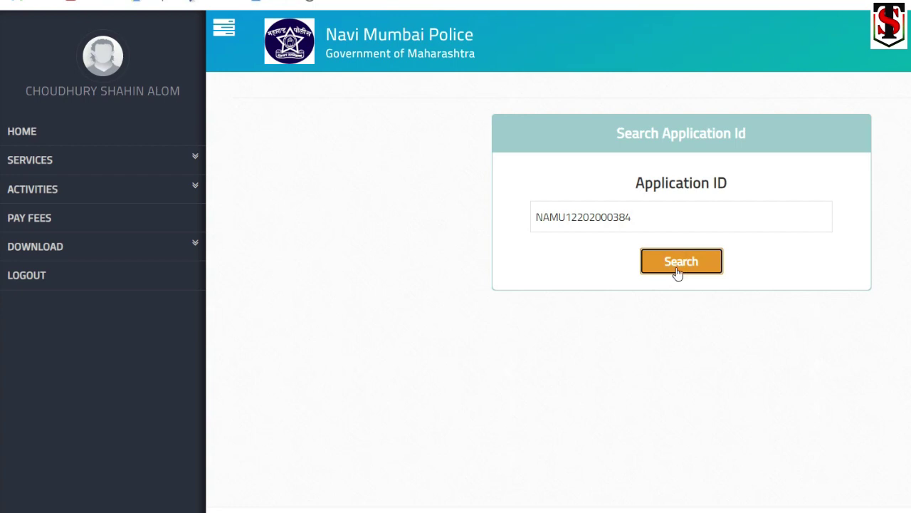
{"action": "left_click", "coordinate": [677, 274]}
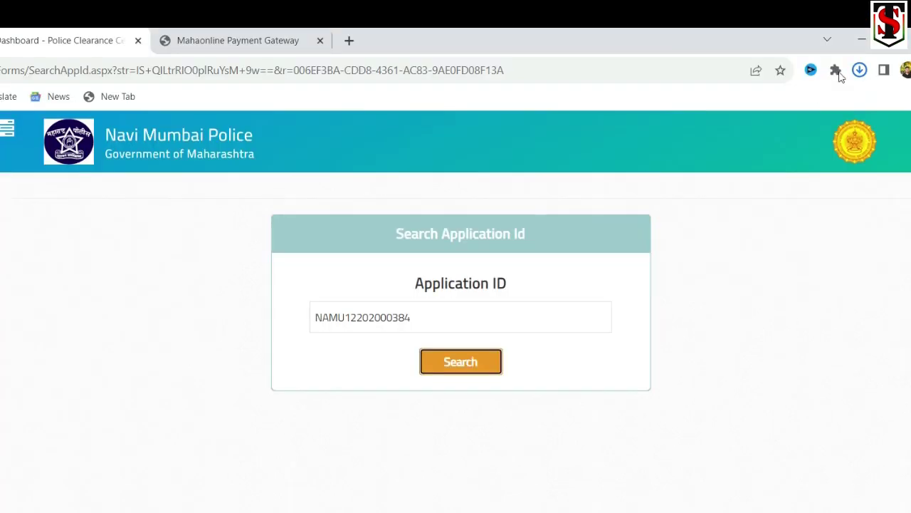
{"action": "left_click", "coordinate": [910, 0]}
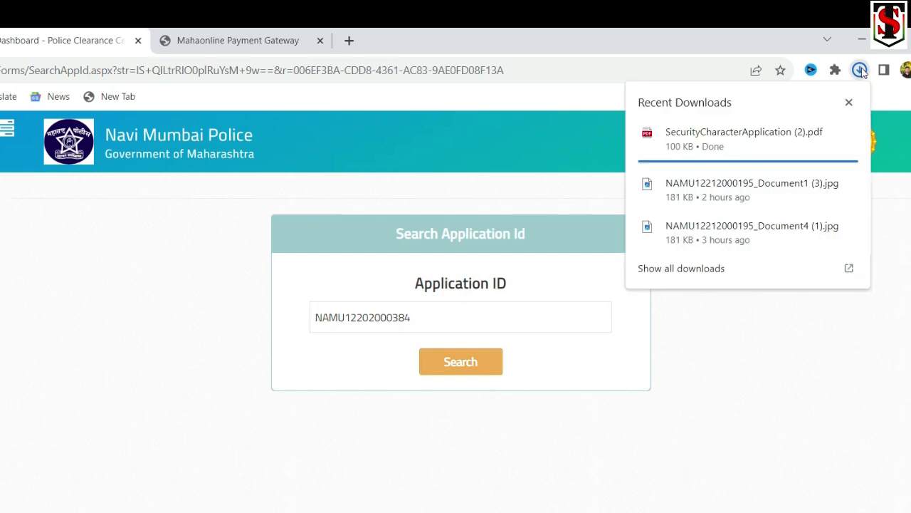
{"action": "left_click", "coordinate": [748, 137]}
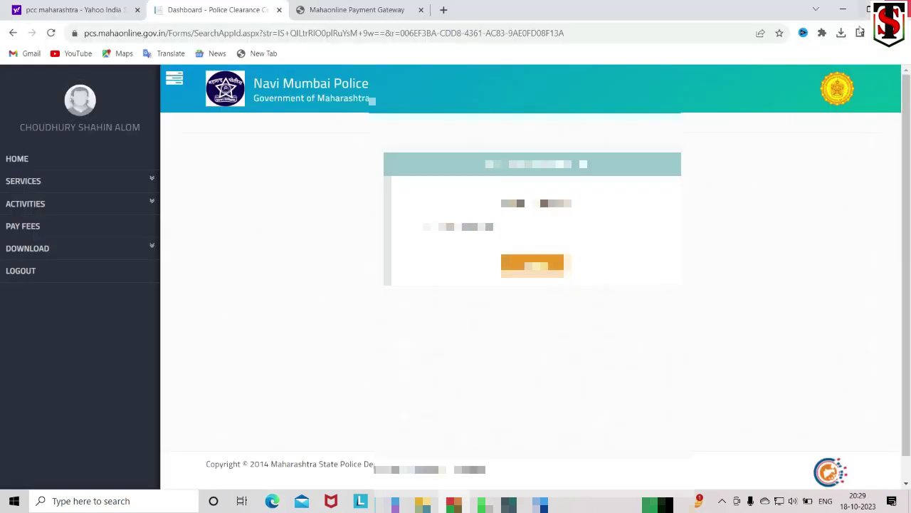
Go to the Home page and check the first application's Pending status in Your Applications
{"action": "left_click", "coordinate": [61, 157]}
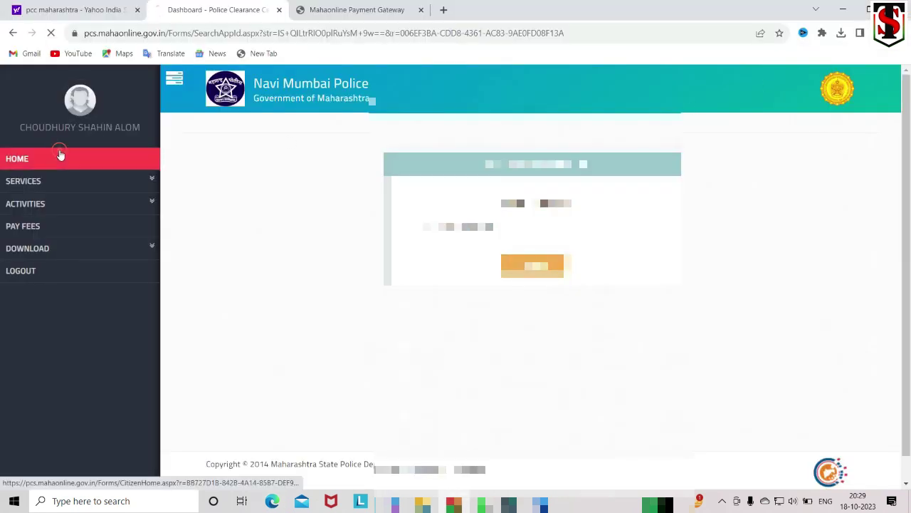
{"action": "scroll", "coordinate": [531, 284], "scroll_direction": "down", "scroll_amount": 5}
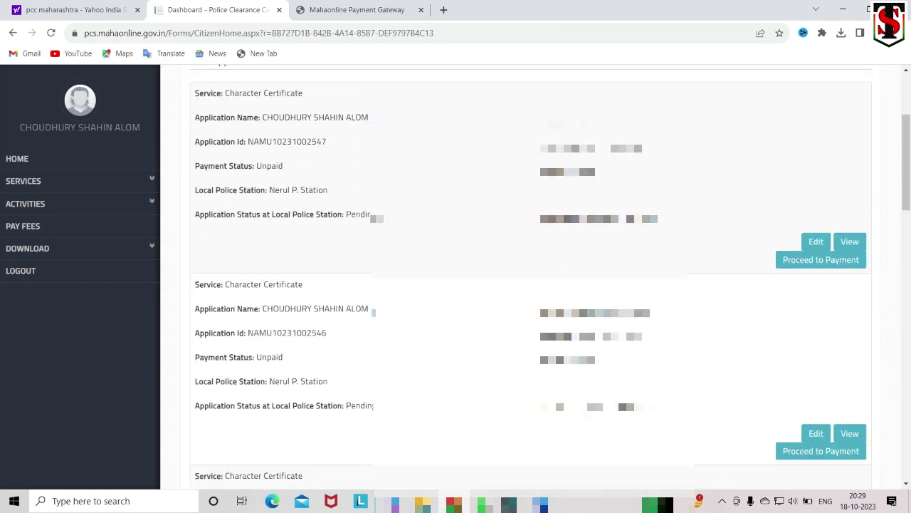
{"action": "mouse_move", "coordinate": [356, 214]}
{"action": "left_mouse_down"}
{"action": "mouse_move", "coordinate": [377, 229]}
{"action": "mouse_move", "coordinate": [344, 215]}
{"action": "left_mouse_up"}
{"action": "key", "text": "ctrl+plus"}
{"action": "key", "text": "ctrl+plus"}
{"action": "key", "text": "ctrl+plus"}
{"action": "key", "text": "ctrl+plus"}
{"action": "scroll", "coordinate": [408, 228], "scroll_direction": "down", "scroll_amount": 3}
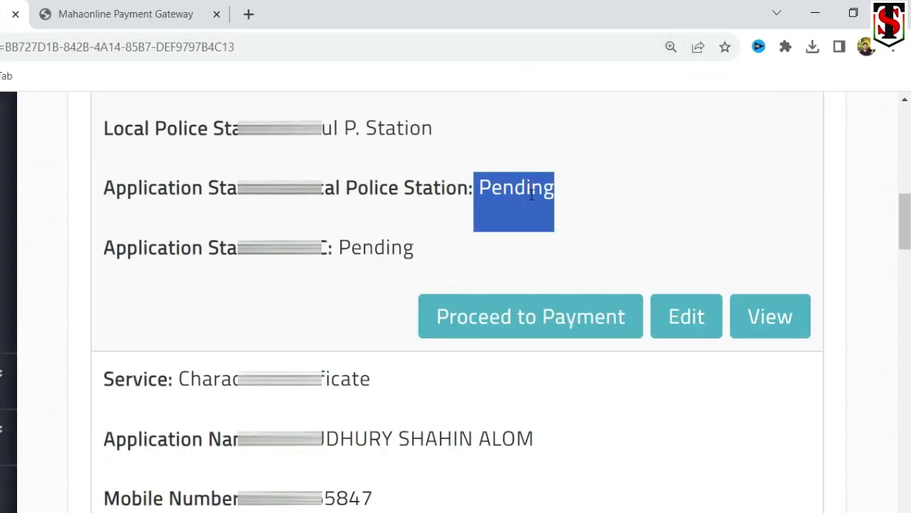
{"action": "left_click", "coordinate": [484, 452]}
{"action": "scroll", "coordinate": [484, 452], "scroll_direction": "up", "scroll_amount": 3}
{"action": "scroll", "coordinate": [486, 453], "scroll_direction": "down", "scroll_amount": 7}
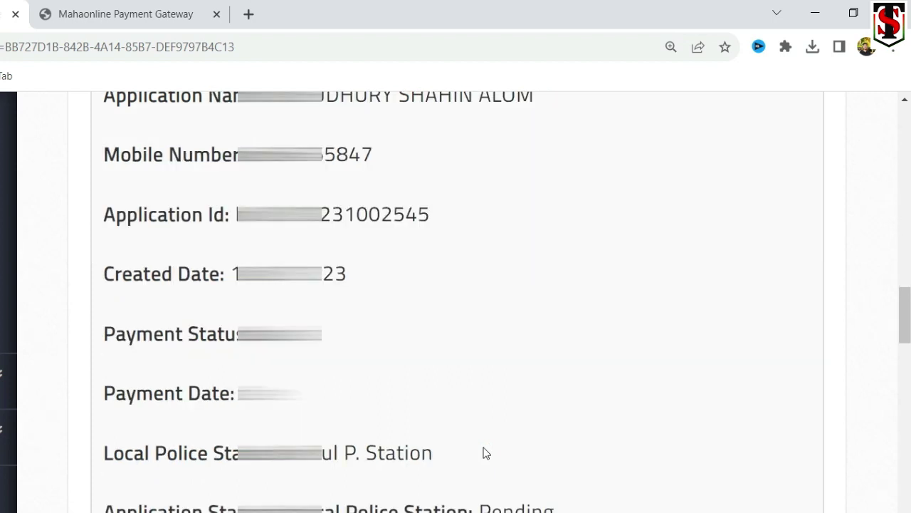
{"action": "scroll", "coordinate": [484, 453], "scroll_direction": "down", "scroll_amount": 5}
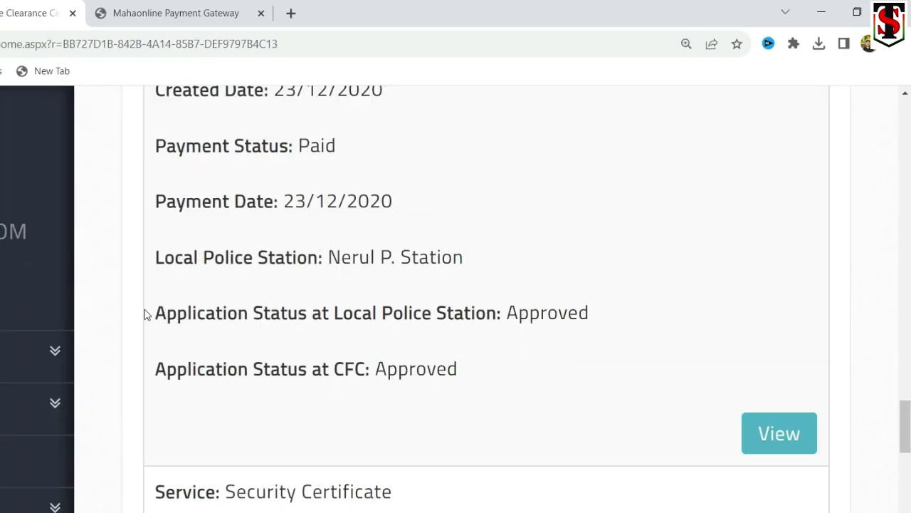
Confirm the older application is Approved at Nerul P. Station and CFC, then expand the Download menu
{"action": "left_click_drag", "start_coordinate": [144, 314], "coordinate": [578, 374]}
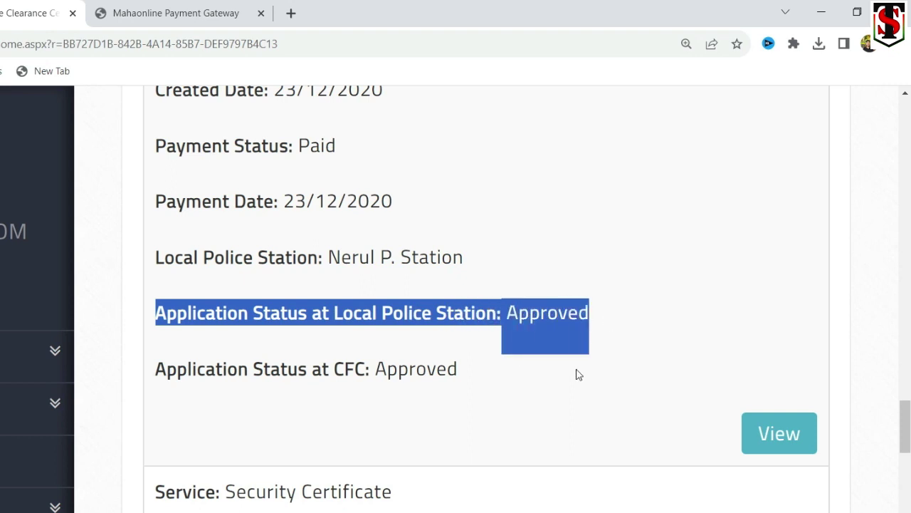
{"action": "left_click", "coordinate": [578, 375]}
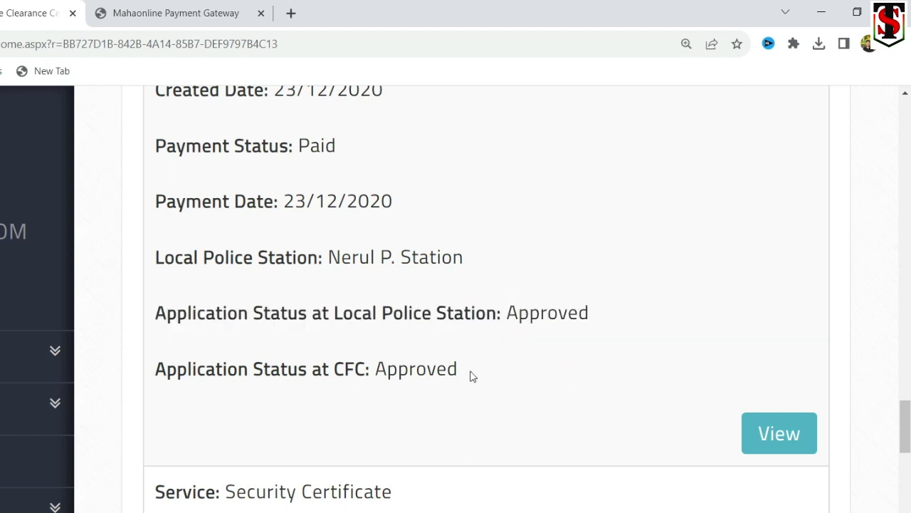
{"action": "left_click_drag", "start_coordinate": [471, 370], "coordinate": [376, 369]}
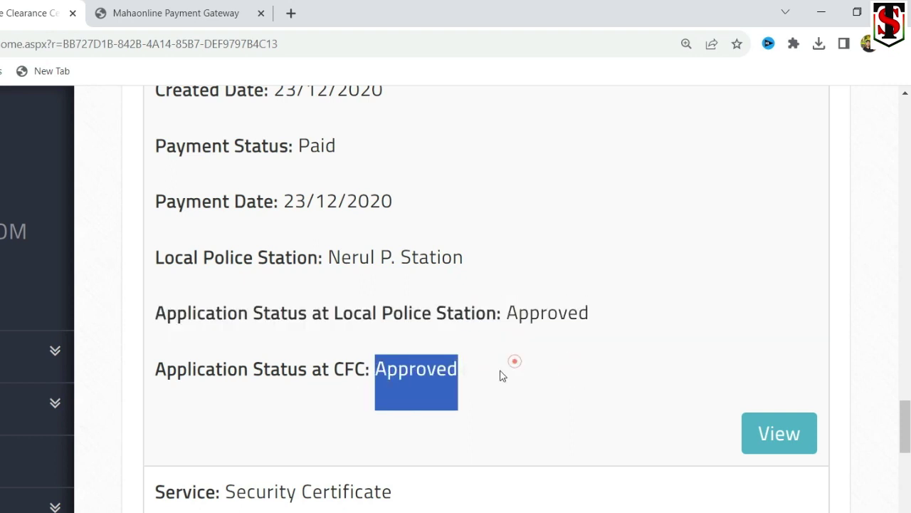
{"action": "left_click", "coordinate": [422, 396]}
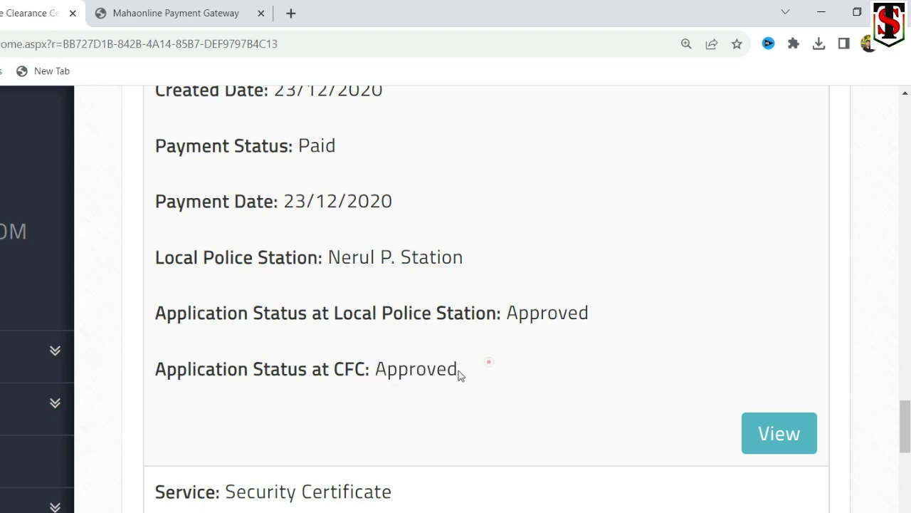
{"action": "left_click_drag", "start_coordinate": [459, 372], "coordinate": [375, 370]}
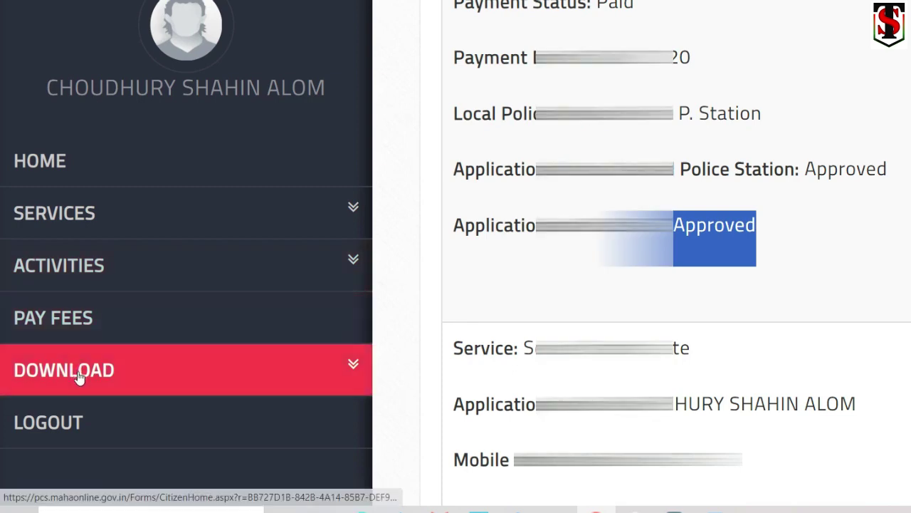
{"action": "left_click", "coordinate": [206, 372]}
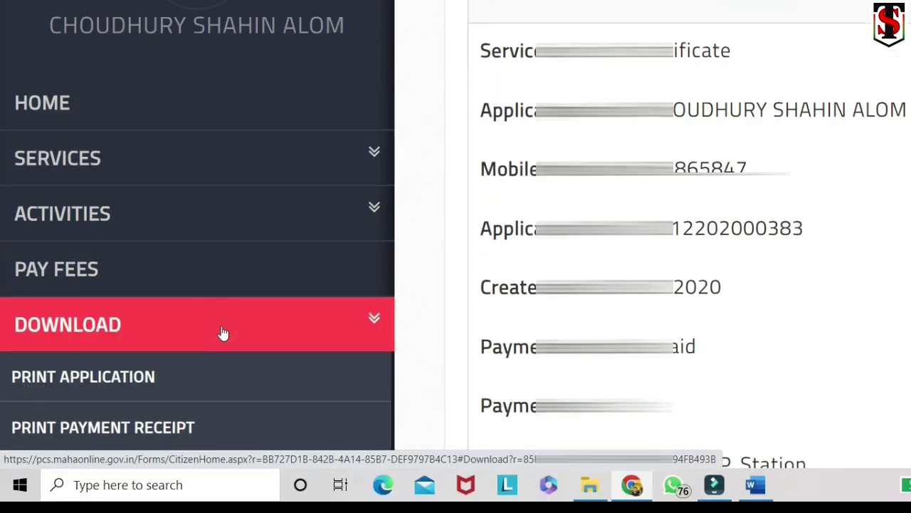
{"action": "scroll", "coordinate": [247, 340], "scroll_direction": "down", "scroll_amount": 1, "text": "ctrl"}
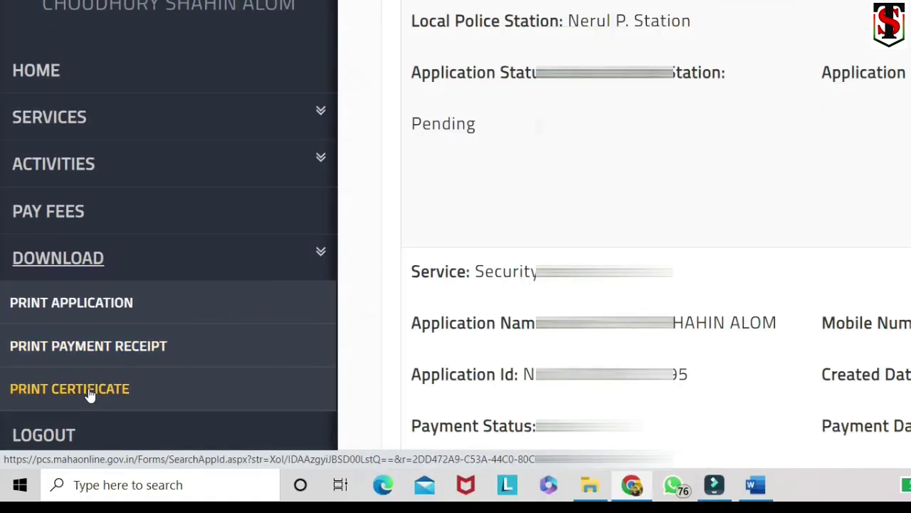